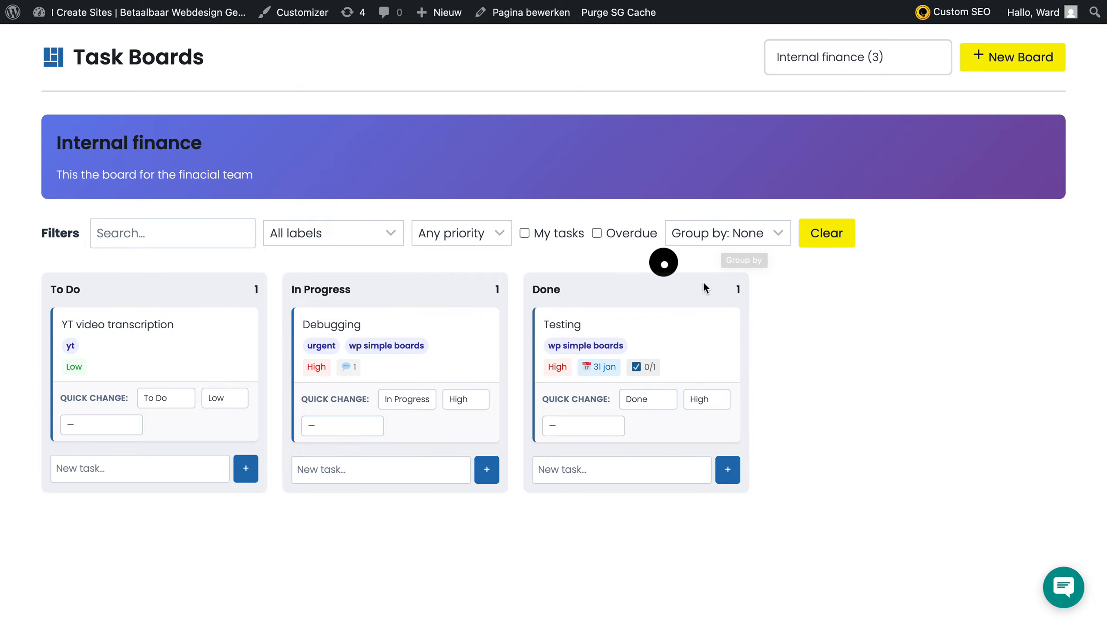
Group the Internal finance board's tasks by assignee, review the resulting row, and clear the grouping
{"action": "left_click", "coordinate": [709, 240]}
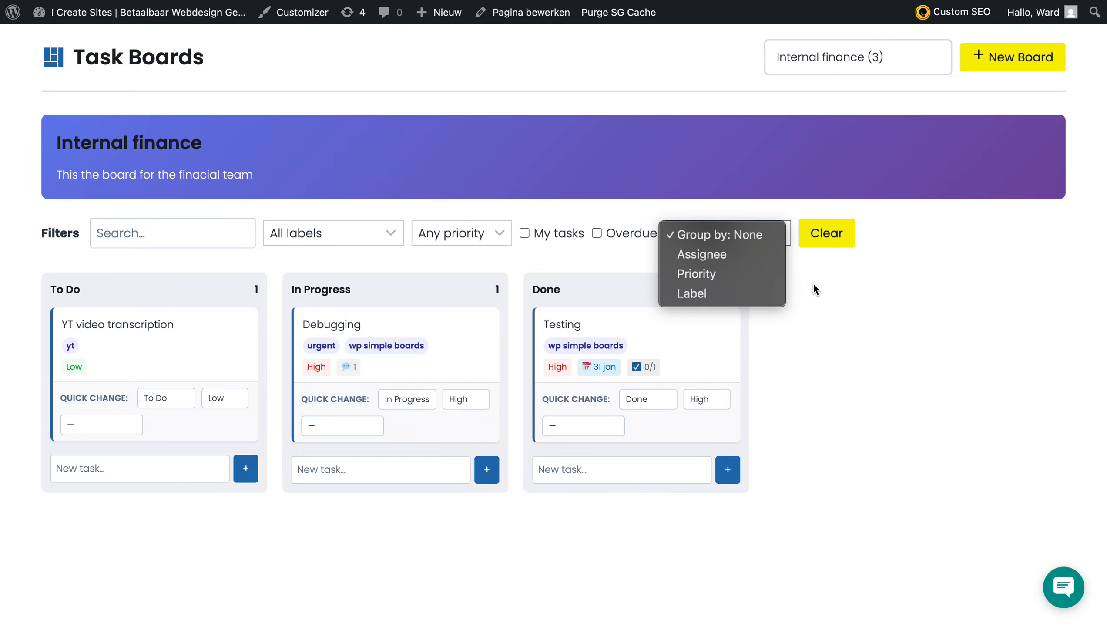
{"action": "left_click", "coordinate": [723, 255]}
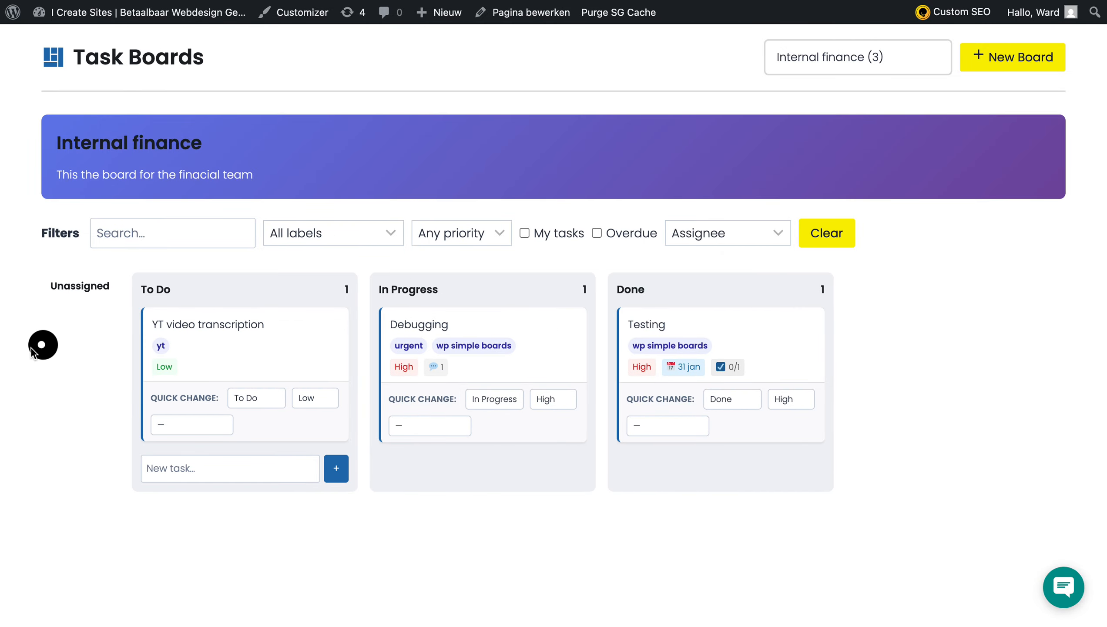
{"action": "scroll", "coordinate": [32, 349], "scroll_direction": "down", "scroll_amount": 1}
{"action": "scroll", "coordinate": [32, 349], "scroll_direction": "up", "scroll_amount": 1}
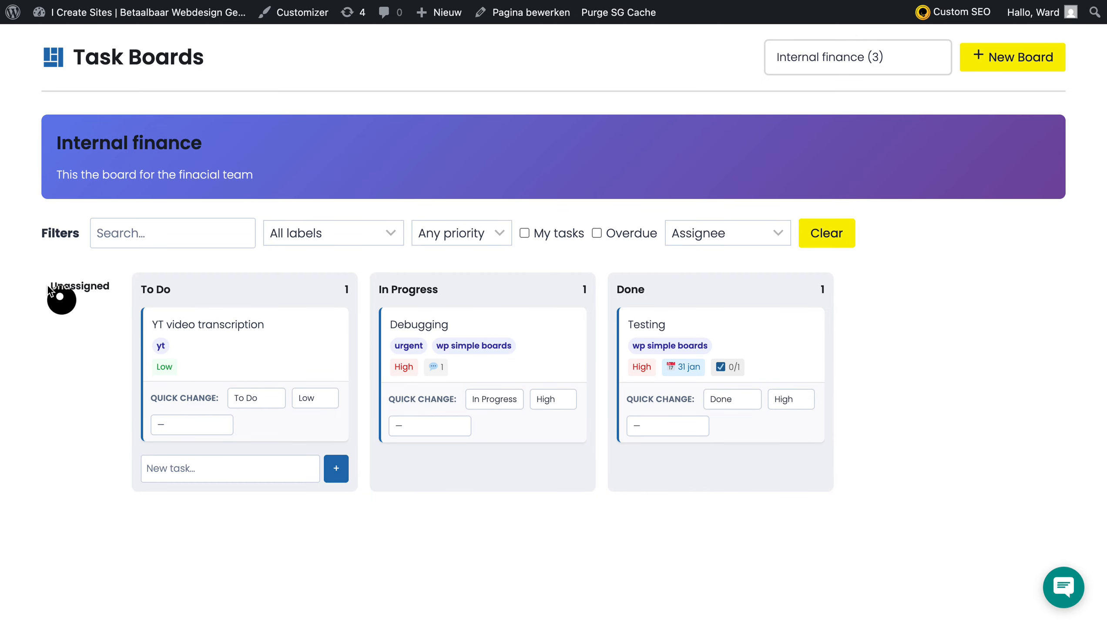
{"action": "left_click_drag", "start_coordinate": [52, 286], "coordinate": [109, 285]}
{"action": "left_click", "coordinate": [80, 279]}
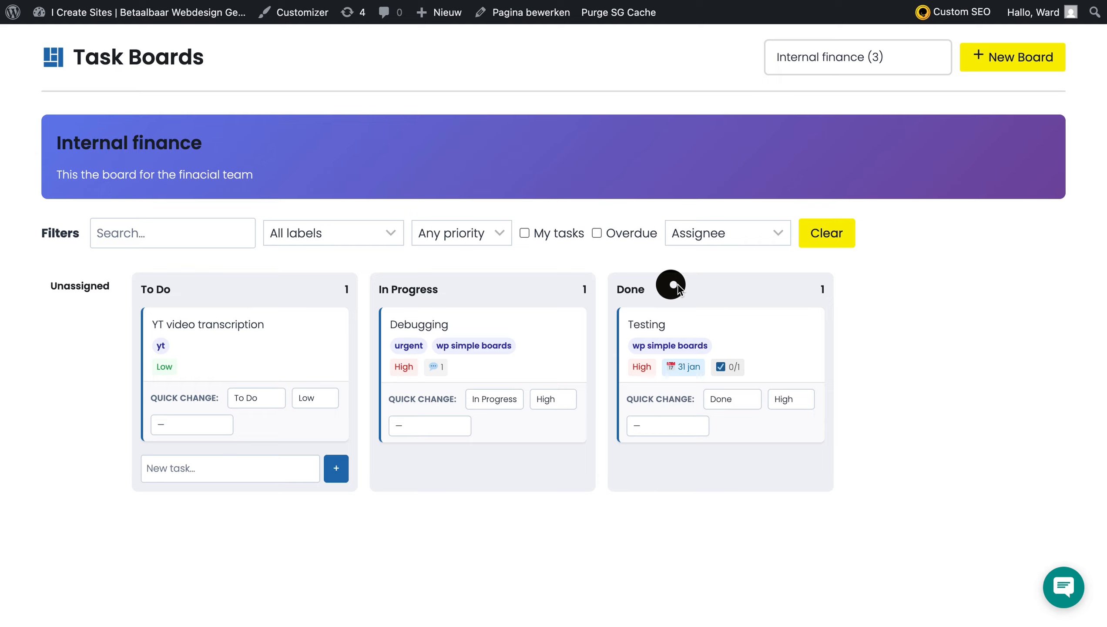
{"action": "left_click", "coordinate": [817, 234]}
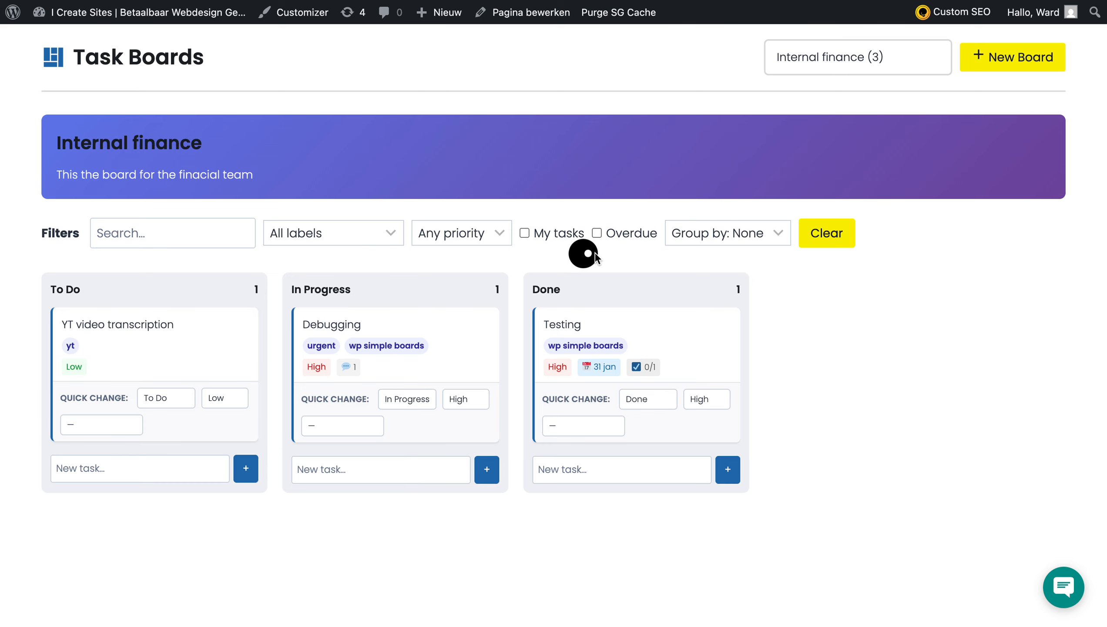
Group the board's tasks by priority and examine the High, Medium and Low rows
{"action": "left_click", "coordinate": [722, 237]}
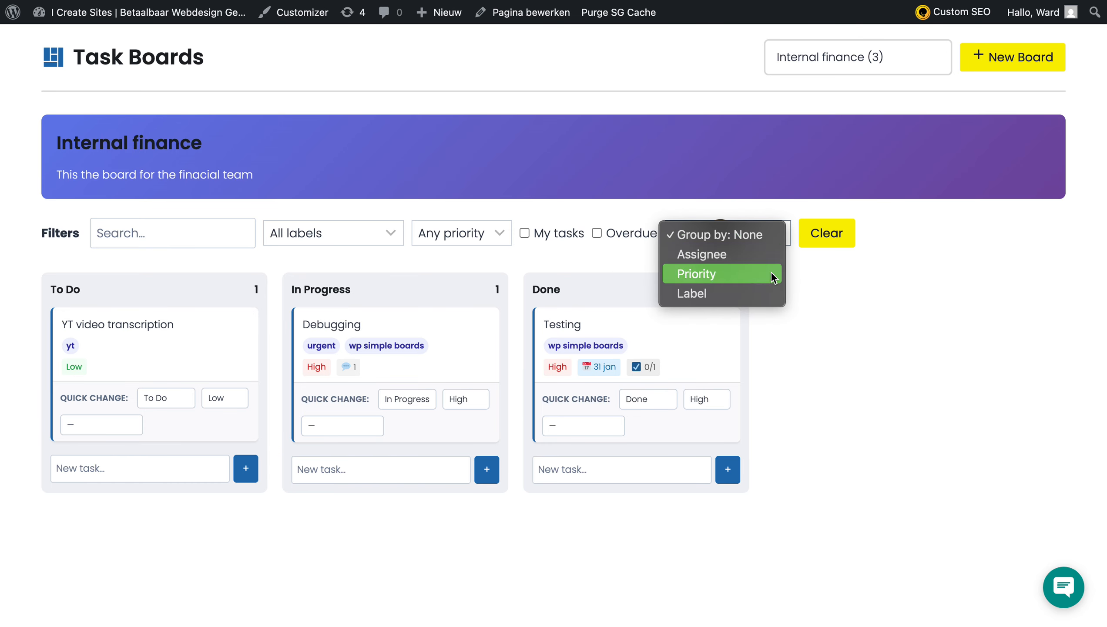
{"action": "left_click", "coordinate": [734, 278]}
{"action": "scroll", "coordinate": [993, 360], "scroll_direction": "down", "scroll_amount": 3}
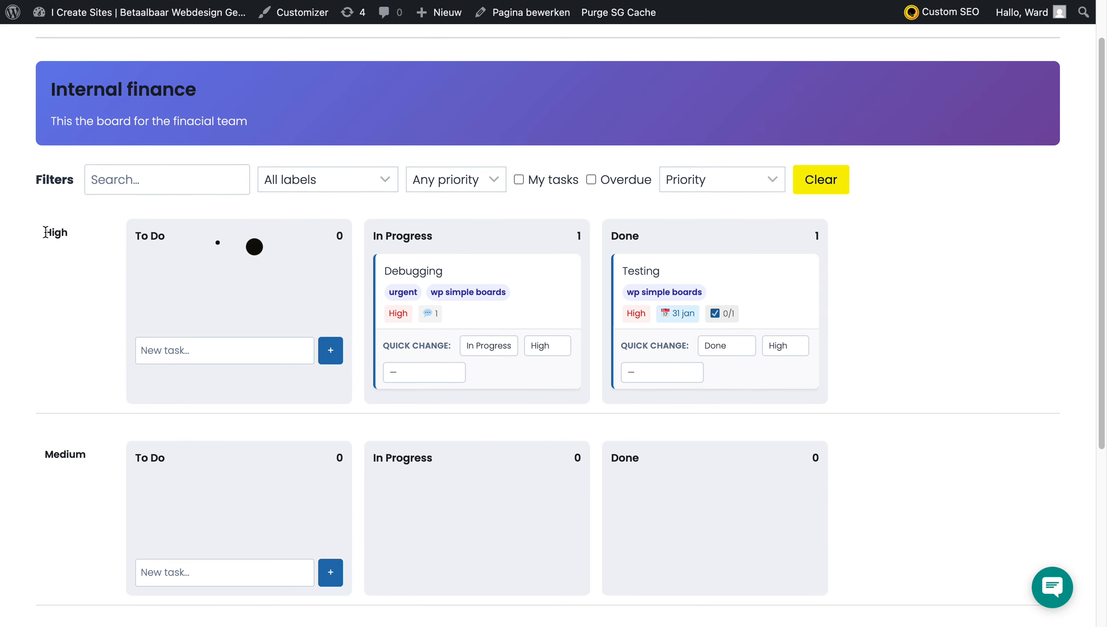
{"action": "left_click_drag", "start_coordinate": [34, 233], "coordinate": [71, 237]}
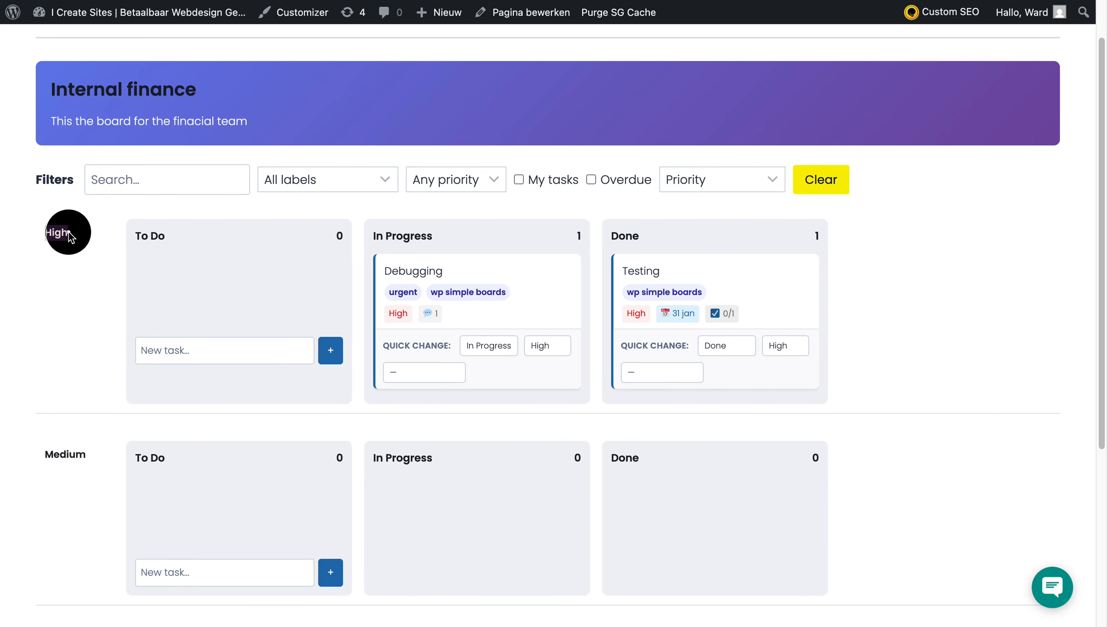
{"action": "left_click", "coordinate": [99, 243]}
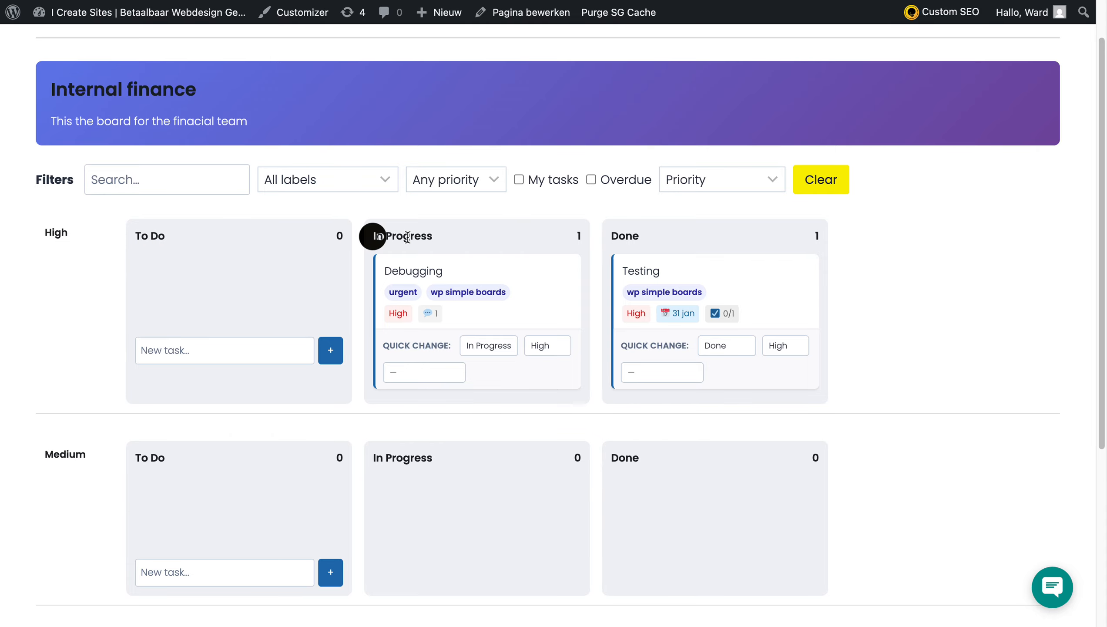
{"action": "scroll", "coordinate": [27, 244], "scroll_direction": "down", "scroll_amount": 1}
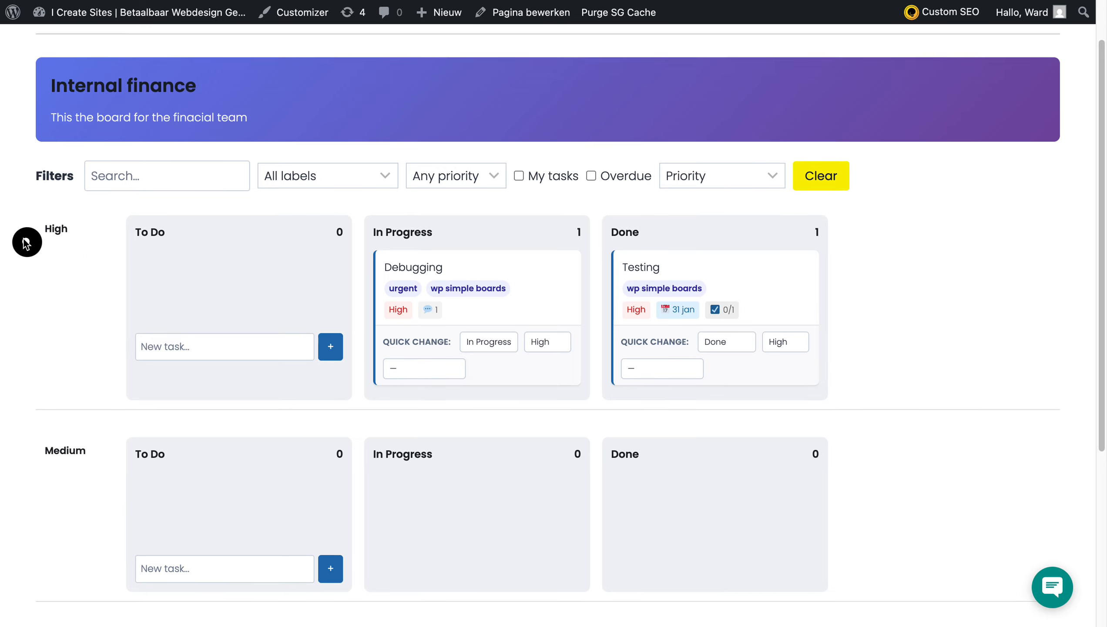
{"action": "scroll", "coordinate": [26, 243], "scroll_direction": "down", "scroll_amount": 5}
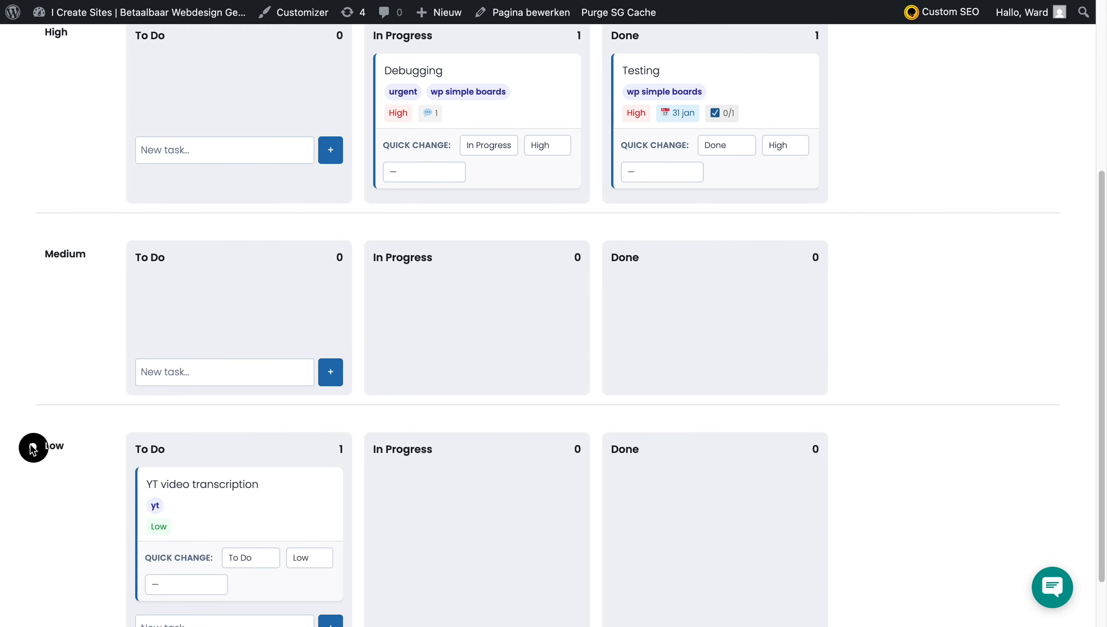
{"action": "scroll", "coordinate": [30, 444], "scroll_direction": "down", "scroll_amount": 2}
{"action": "scroll", "coordinate": [99, 469], "scroll_direction": "up", "scroll_amount": 1}
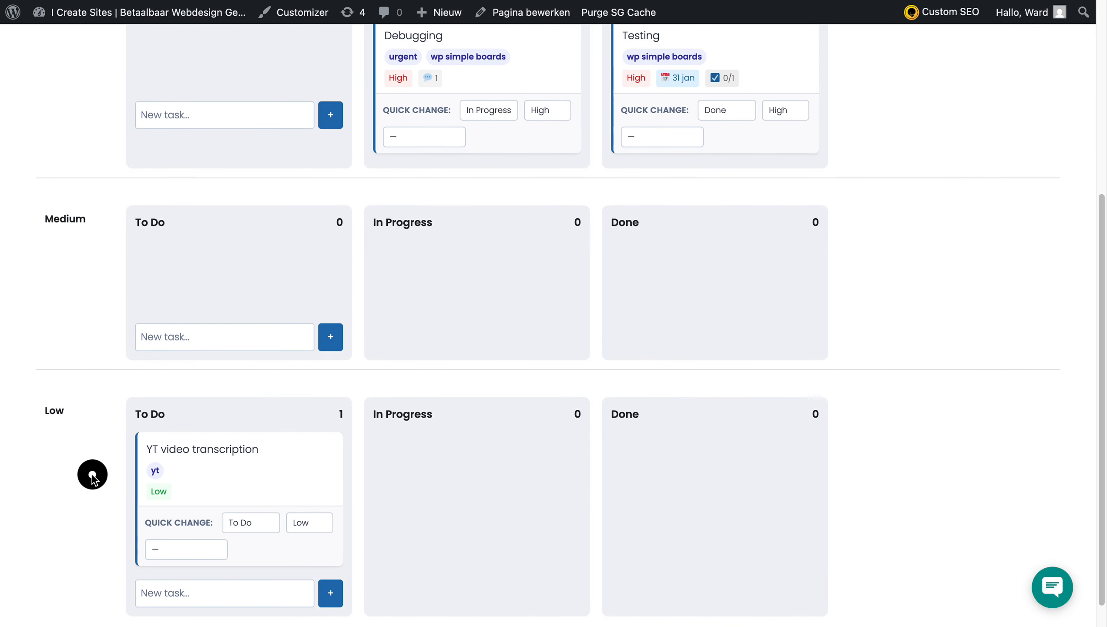
{"action": "scroll", "coordinate": [92, 474], "scroll_direction": "up", "scroll_amount": 6}
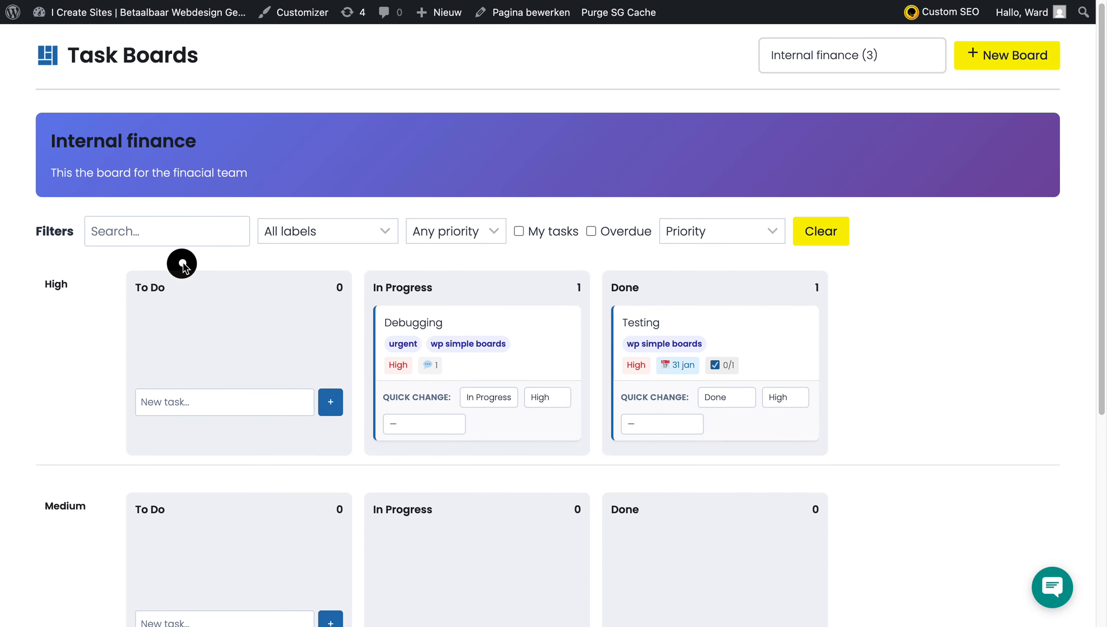
Group the board's tasks by label and examine the rows from No label to wp simple boards
{"action": "left_click", "coordinate": [702, 224]}
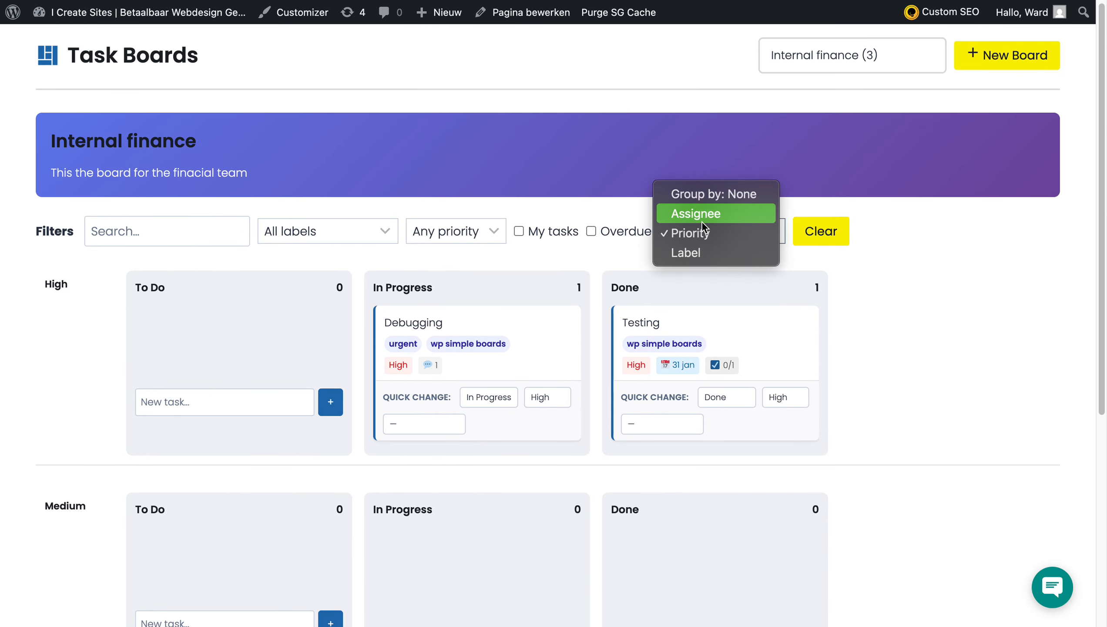
{"action": "left_click", "coordinate": [698, 250]}
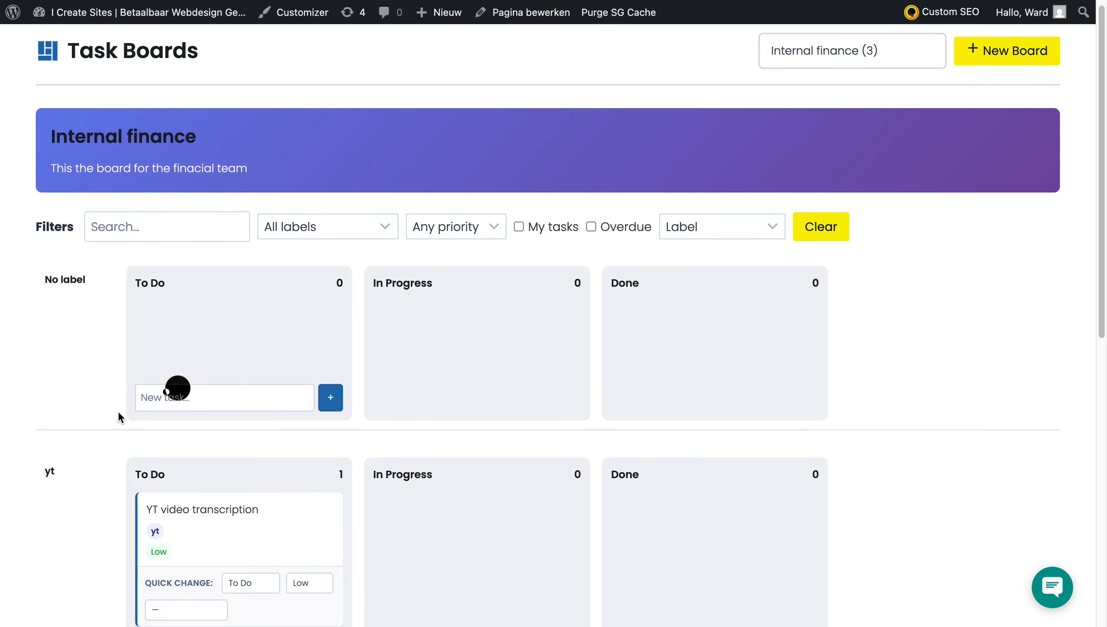
{"action": "scroll", "coordinate": [127, 465], "scroll_direction": "down", "scroll_amount": 2}
{"action": "left_click_drag", "start_coordinate": [137, 460], "coordinate": [87, 470]}
{"action": "scroll", "coordinate": [82, 472], "scroll_direction": "down", "scroll_amount": 7}
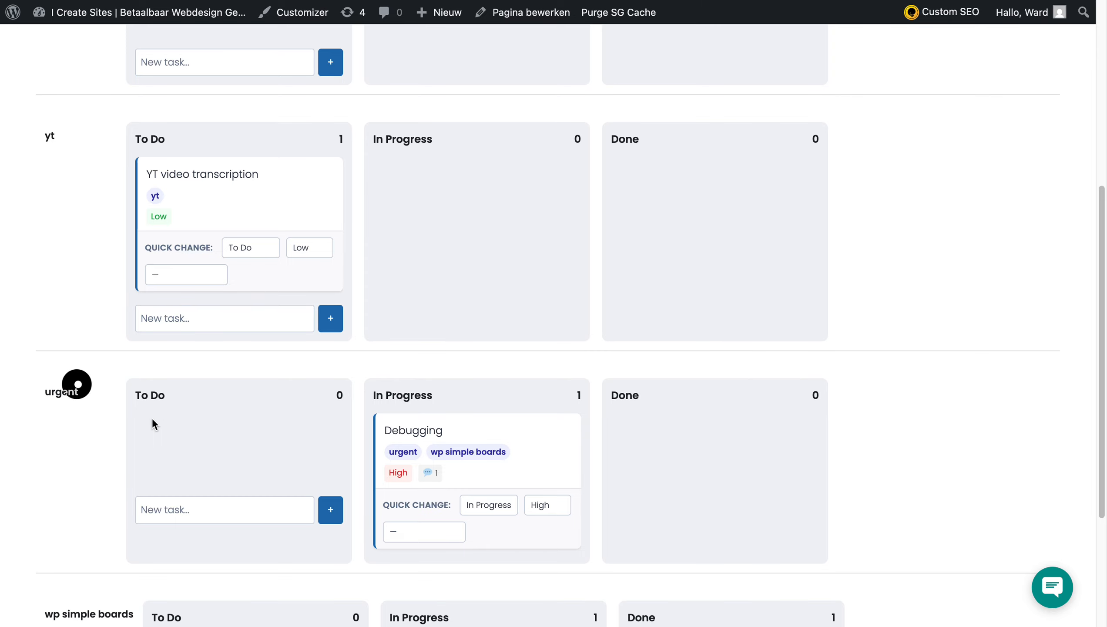
{"action": "scroll", "coordinate": [443, 448], "scroll_direction": "down", "scroll_amount": 5}
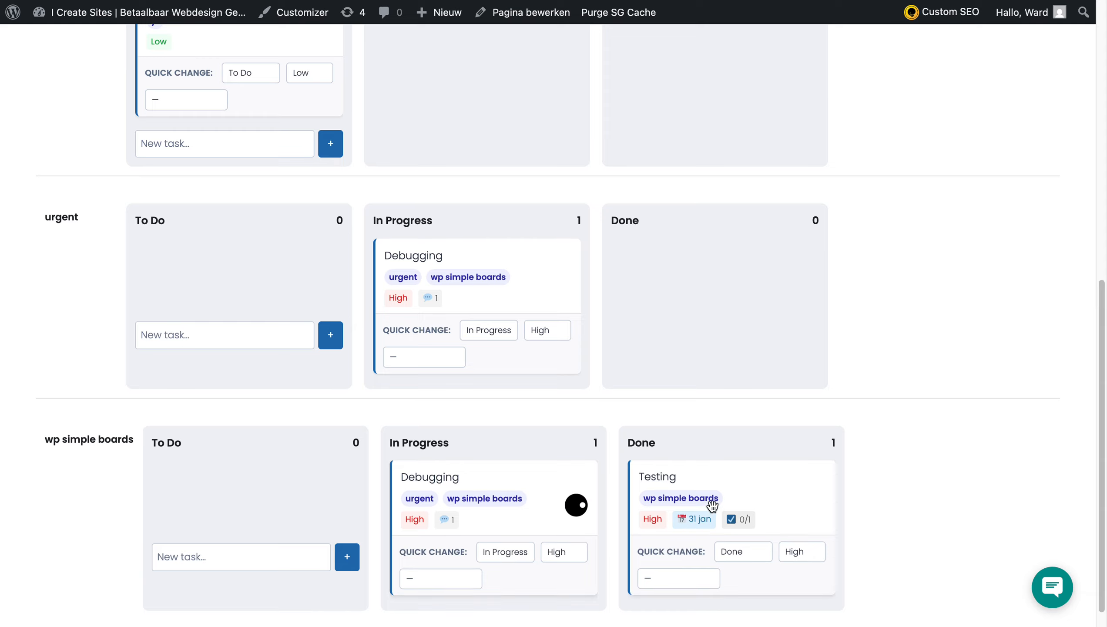
{"action": "scroll", "coordinate": [480, 549], "scroll_direction": "up", "scroll_amount": 8}
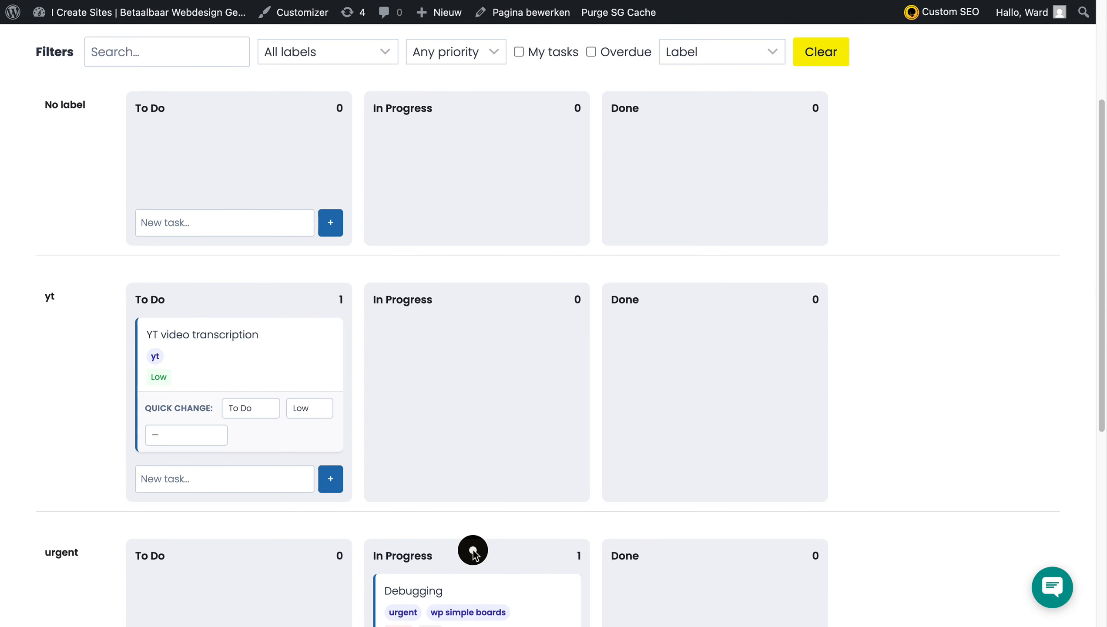
{"action": "scroll", "coordinate": [473, 552], "scroll_direction": "up", "scroll_amount": 3}
{"action": "scroll", "coordinate": [473, 552], "scroll_direction": "down", "scroll_amount": 10}
{"action": "scroll", "coordinate": [473, 553], "scroll_direction": "up", "scroll_amount": 1}
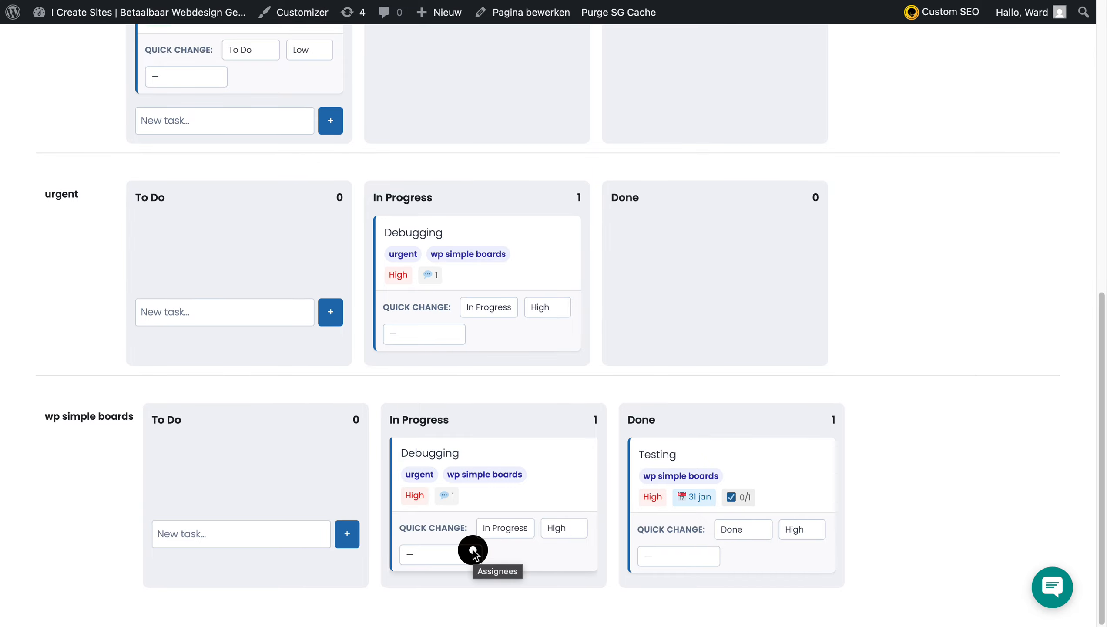
{"action": "scroll", "coordinate": [473, 552], "scroll_direction": "up", "scroll_amount": 10}
Group the board by assignee and assign the YT video transcription task to the first listed user
{"action": "left_click", "coordinate": [742, 235]}
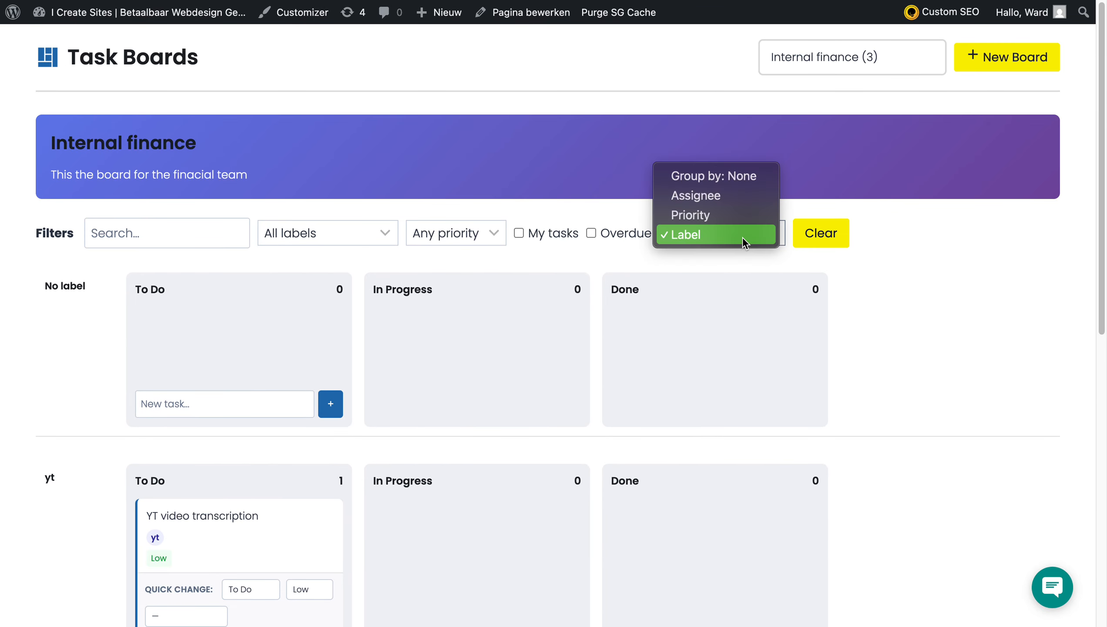
{"action": "left_click", "coordinate": [717, 201]}
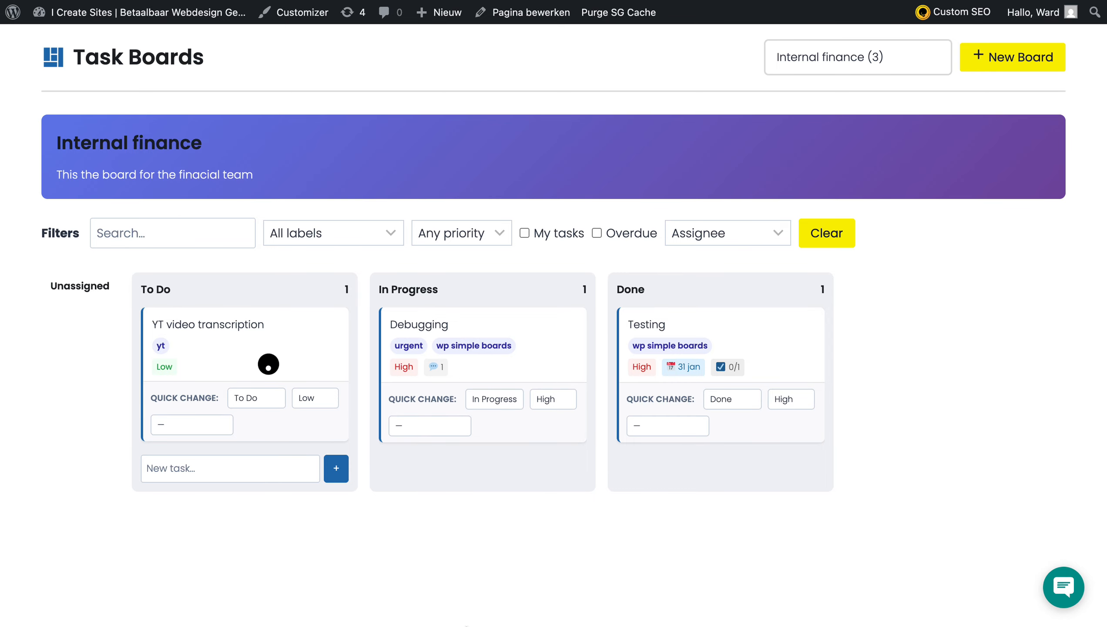
{"action": "left_click", "coordinate": [193, 423]}
{"action": "left_click", "coordinate": [192, 441]}
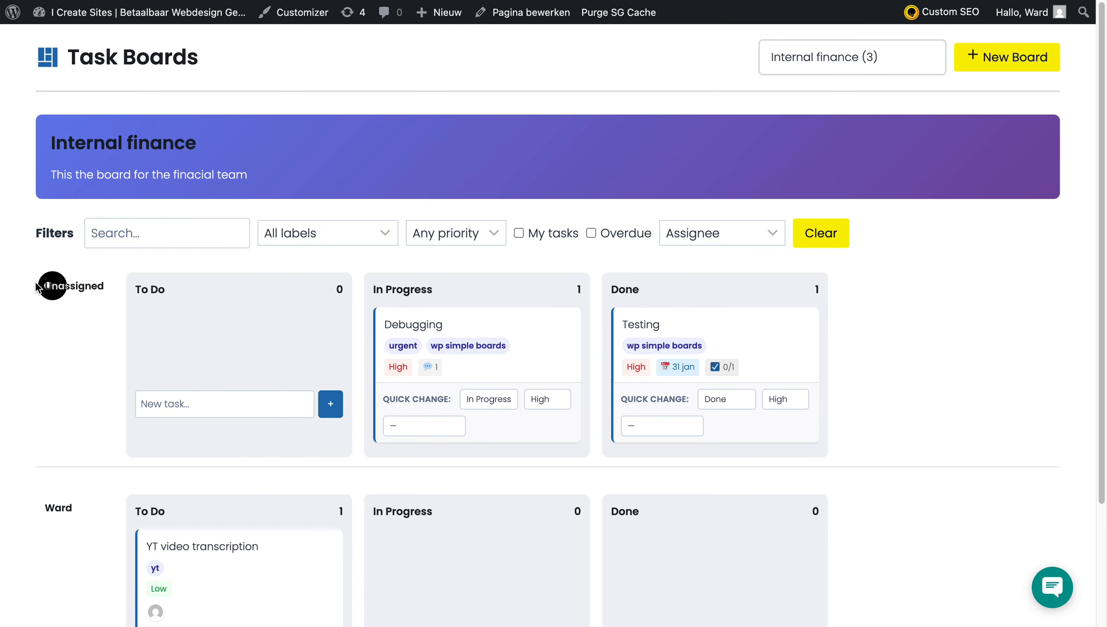
{"action": "scroll", "coordinate": [39, 288], "scroll_direction": "down", "scroll_amount": 3}
{"action": "left_click_drag", "start_coordinate": [25, 388], "coordinate": [73, 385]}
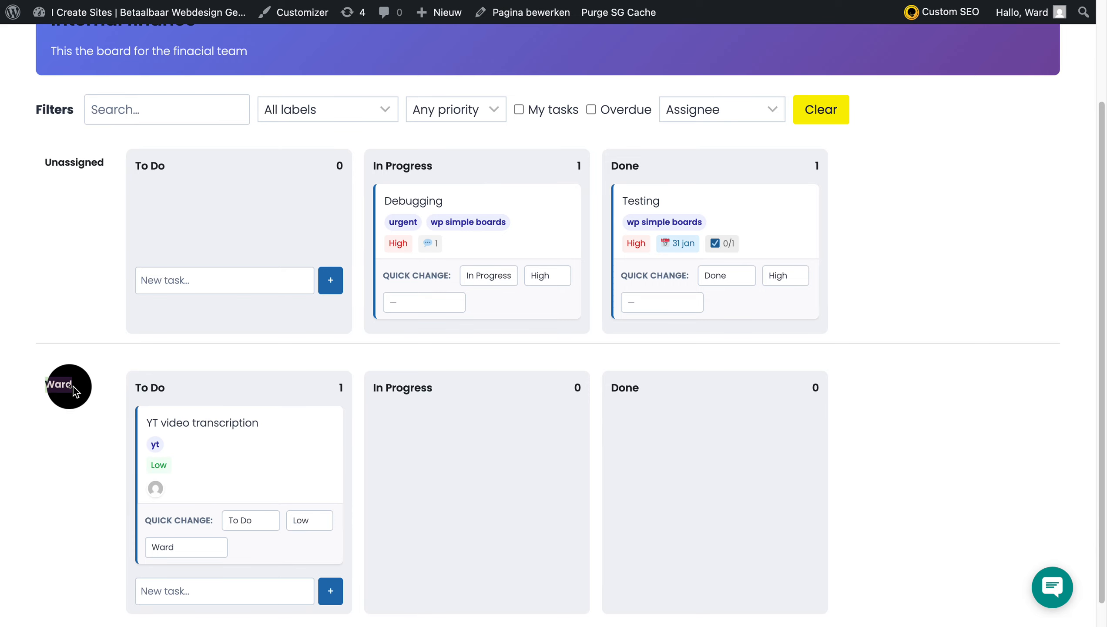
{"action": "left_click", "coordinate": [52, 367]}
{"action": "scroll", "coordinate": [62, 351], "scroll_direction": "down", "scroll_amount": 1}
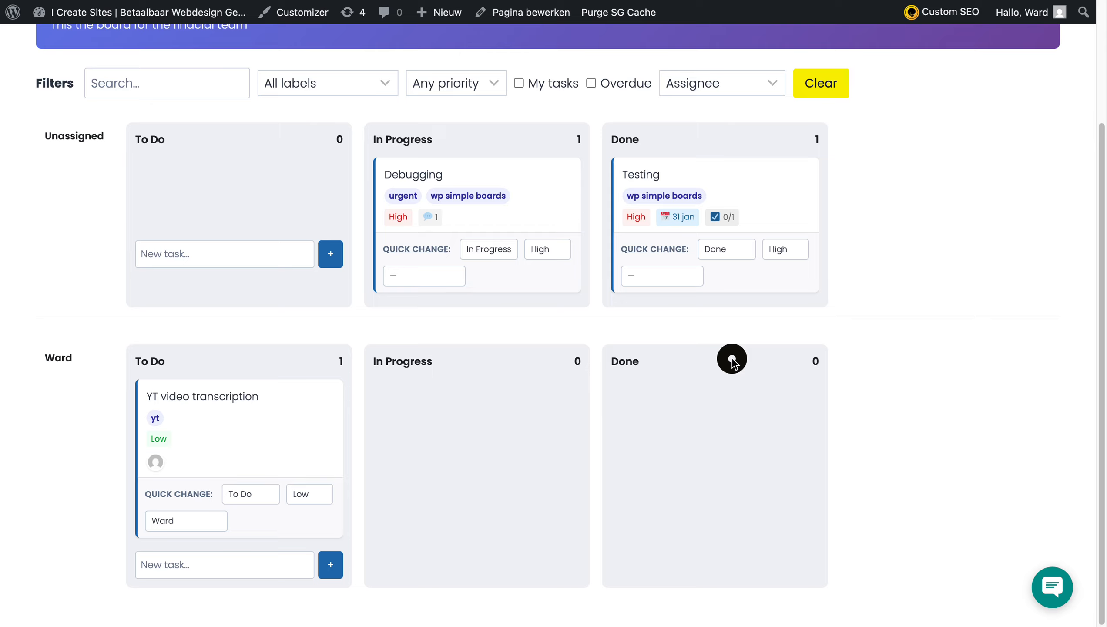
Set the unassigned Debugging task's status to Done using its quick change options
{"action": "left_click", "coordinate": [401, 272]}
{"action": "left_click", "coordinate": [403, 258]}
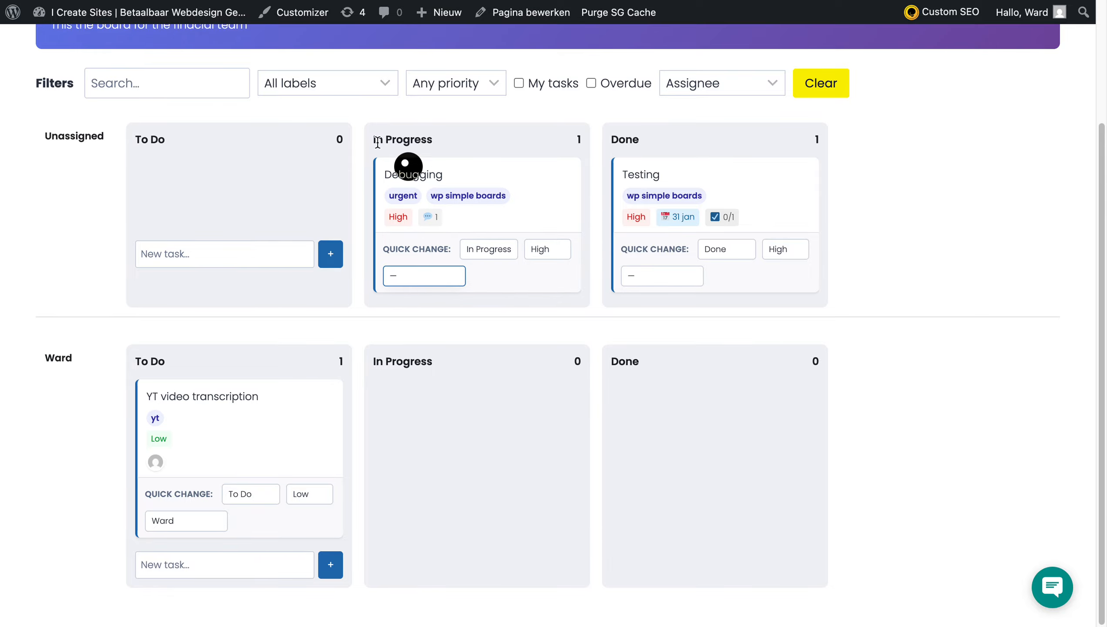
{"action": "left_click", "coordinate": [480, 251]}
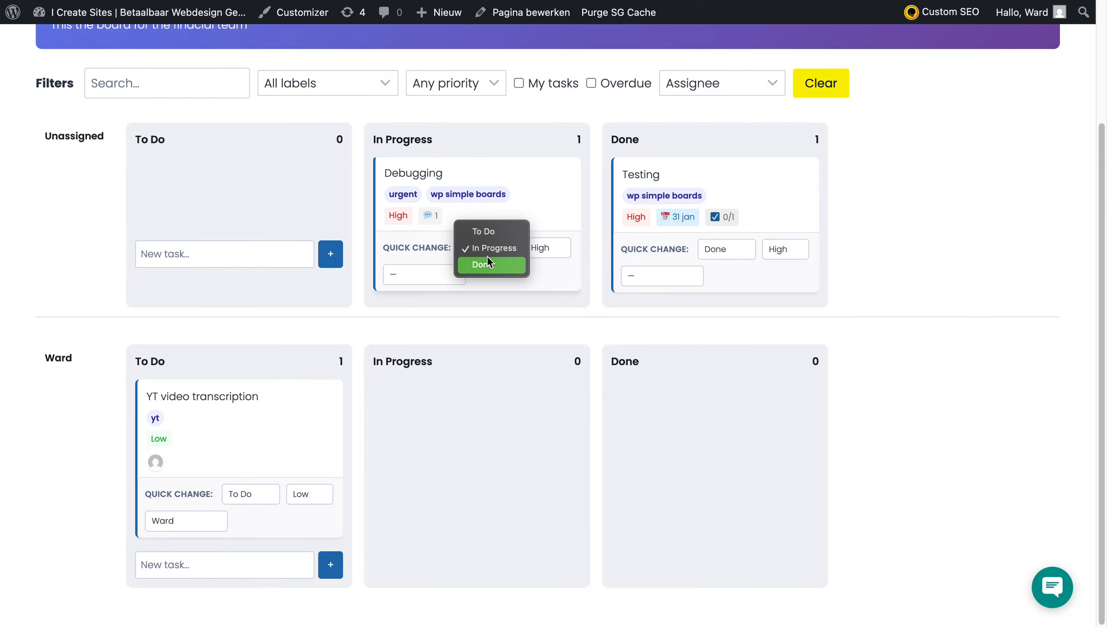
{"action": "left_click", "coordinate": [488, 264]}
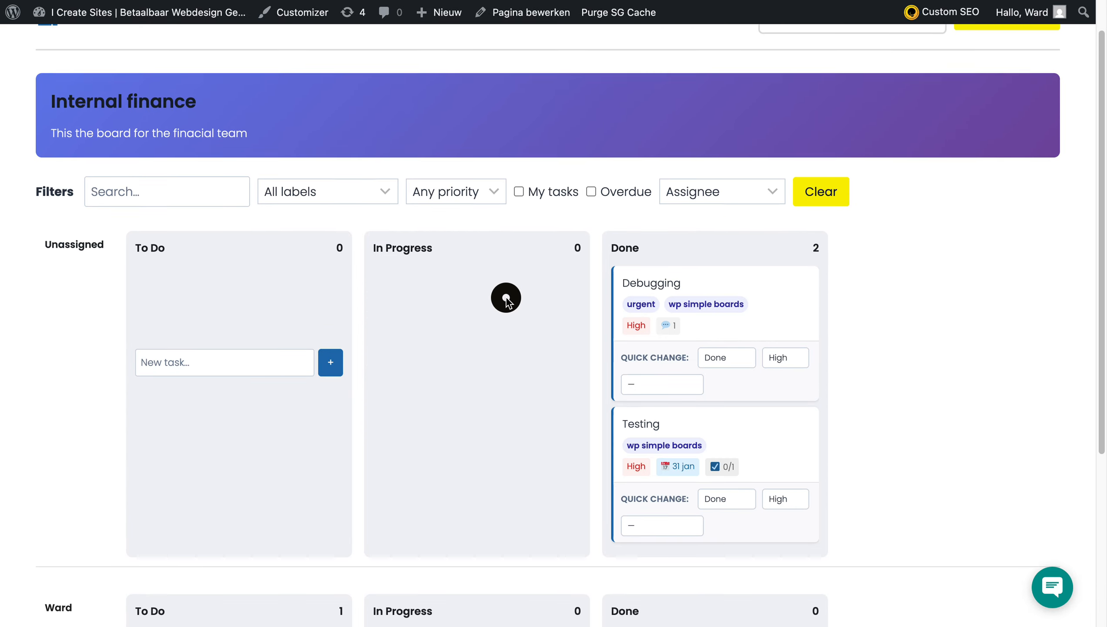
Move the Debugging task from the Done column back to In Progress in the Unassigned row
{"action": "scroll", "coordinate": [506, 298], "scroll_direction": "down", "scroll_amount": 2}
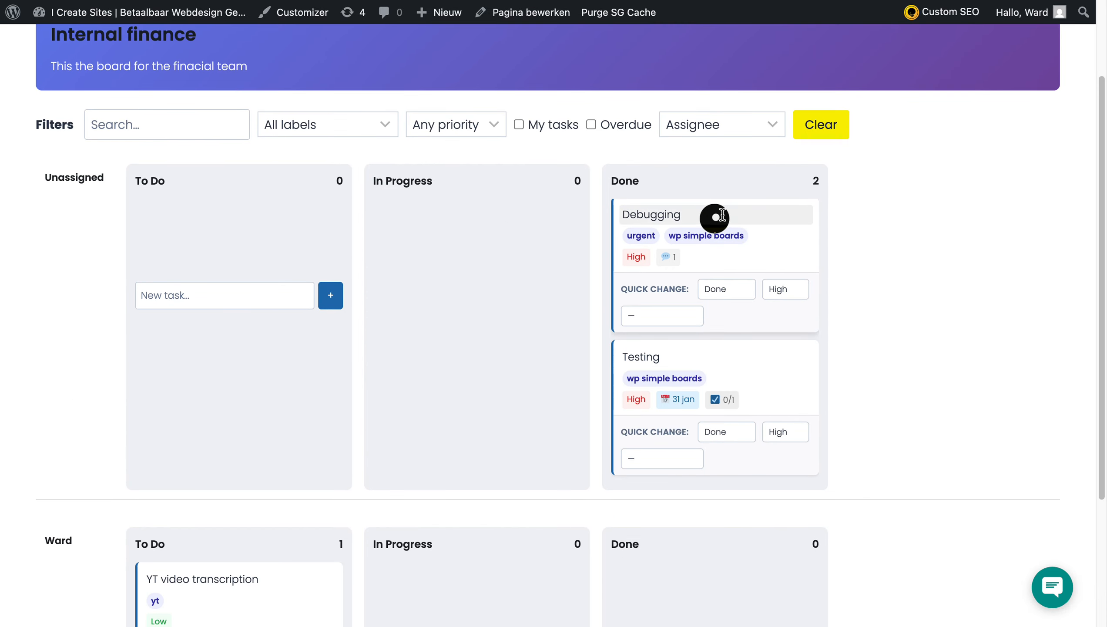
{"action": "left_click_drag", "start_coordinate": [773, 255], "coordinate": [526, 255]}
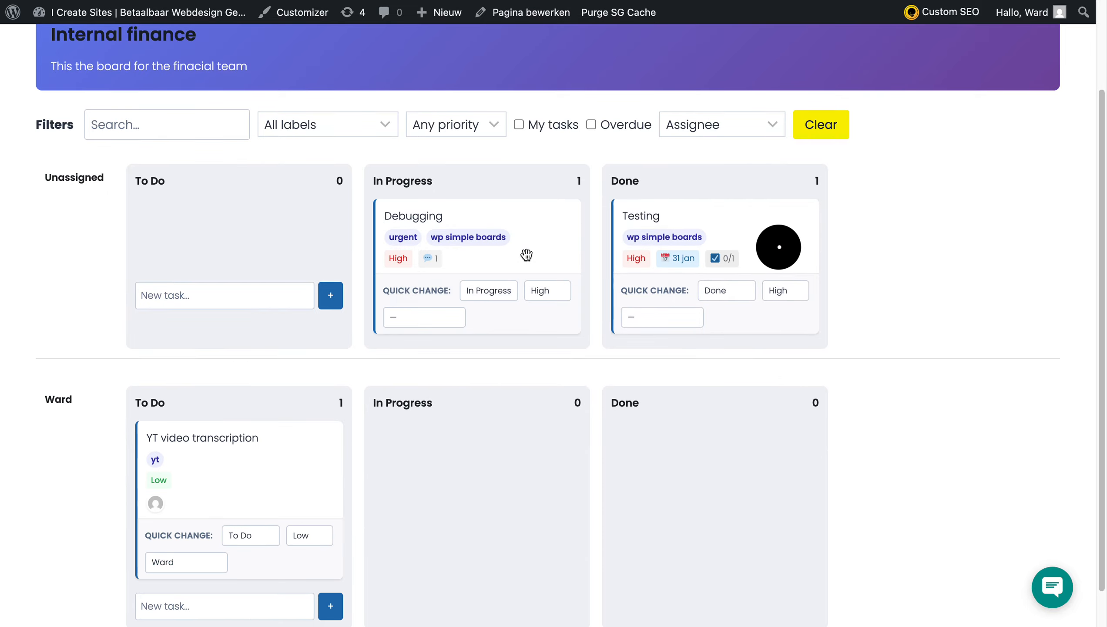
{"action": "left_click", "coordinate": [487, 291]}
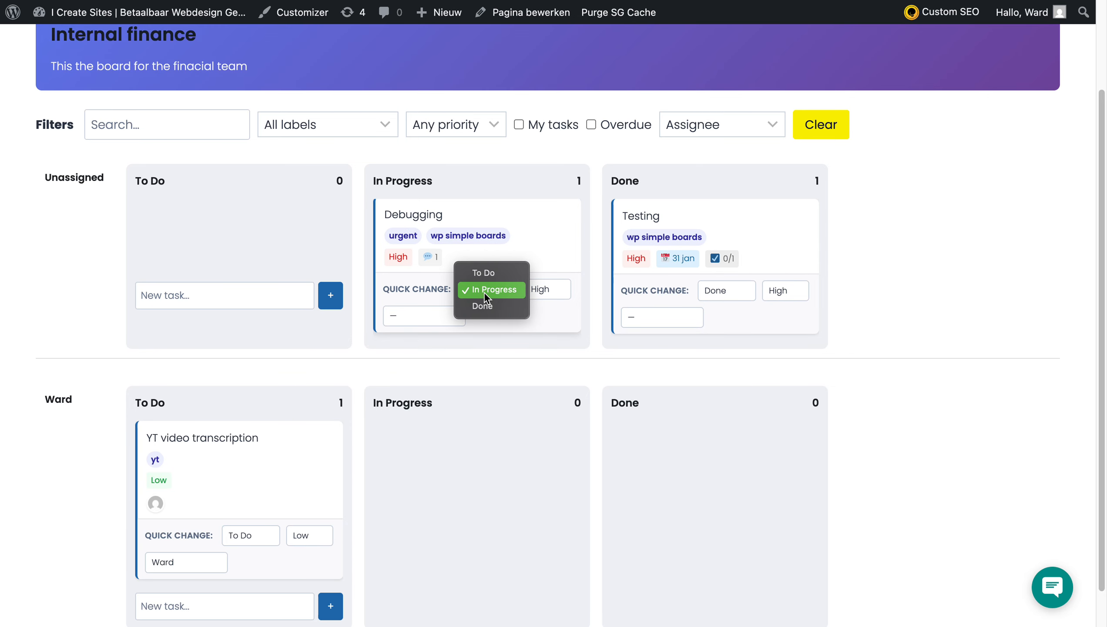
{"action": "left_click", "coordinate": [485, 292]}
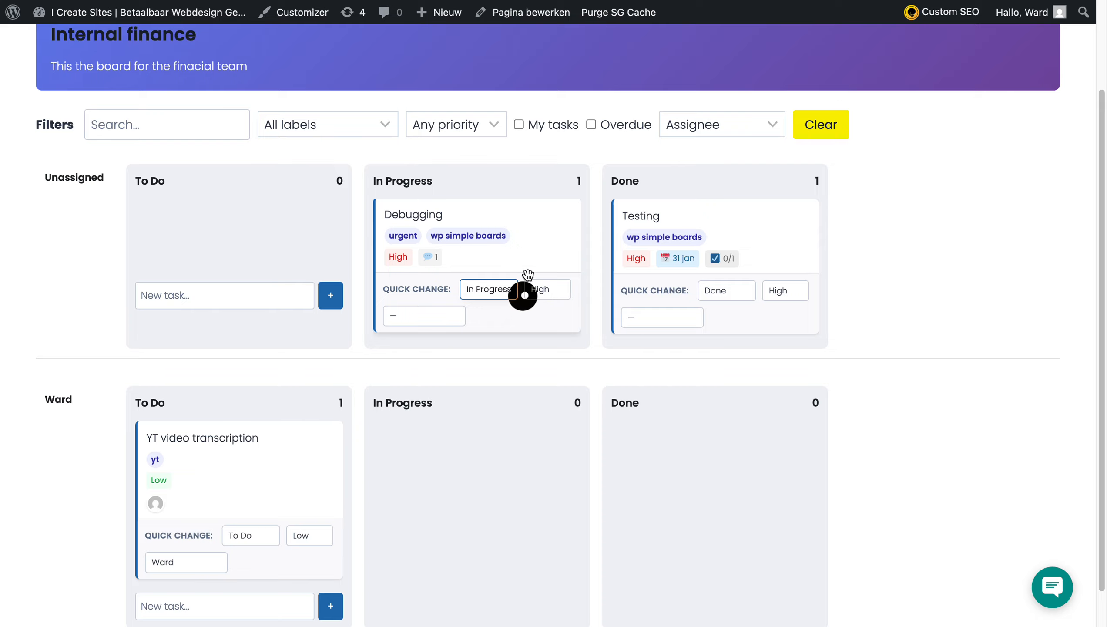
Set the Debugging task's priority to Medium using its quick change options
{"action": "left_click", "coordinate": [544, 290]}
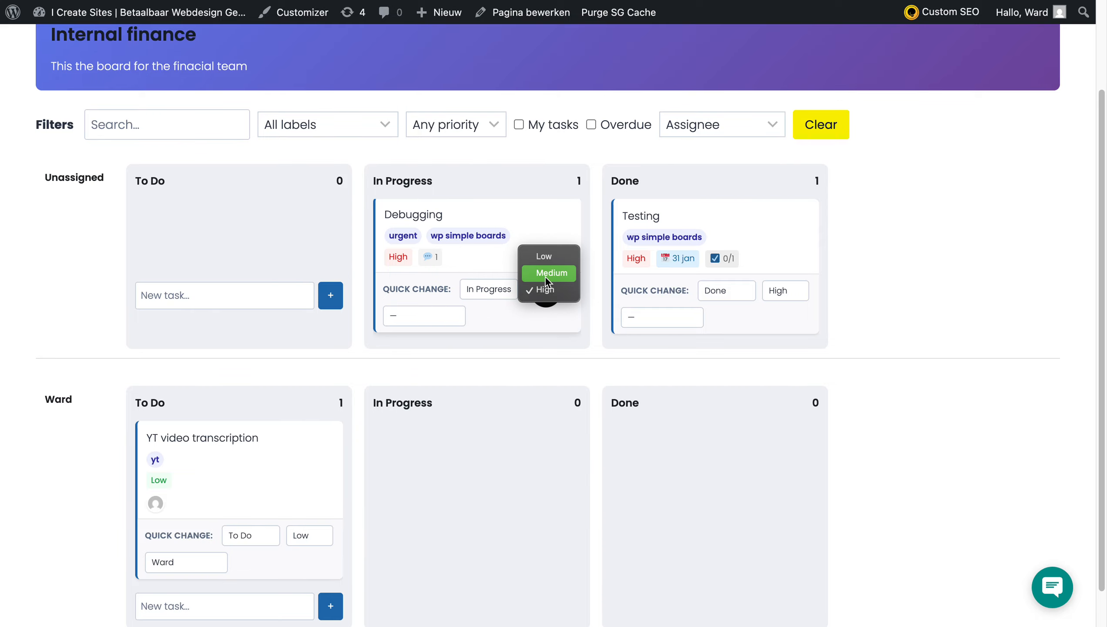
{"action": "left_click", "coordinate": [544, 272]}
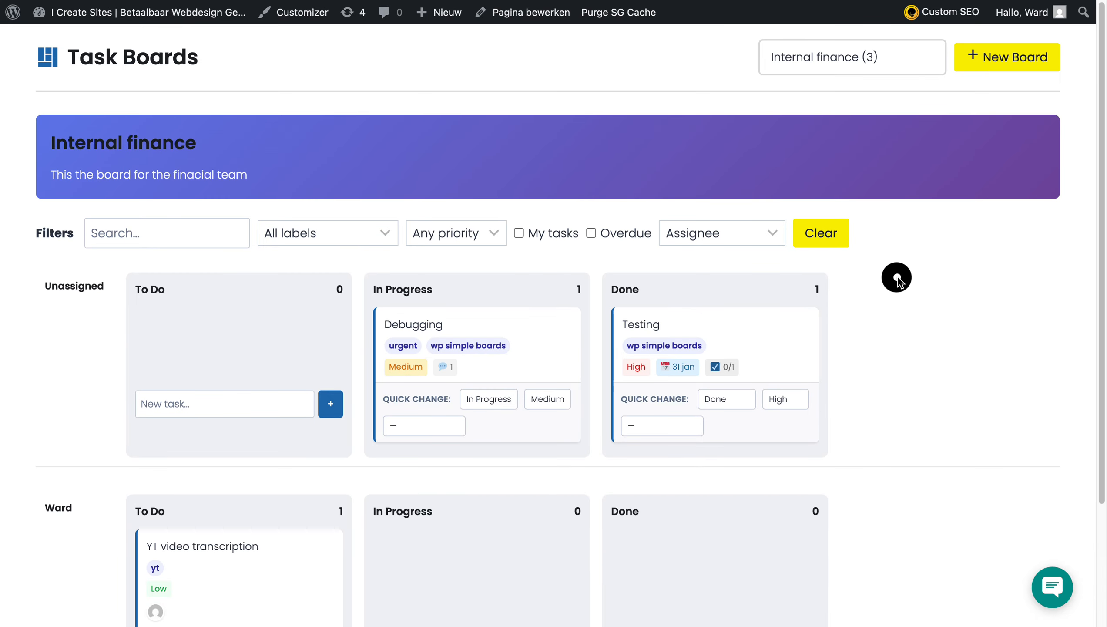
View the available assignees in the Debugging task's quick change options without choosing one
{"action": "scroll", "coordinate": [832, 336], "scroll_direction": "down", "scroll_amount": 1}
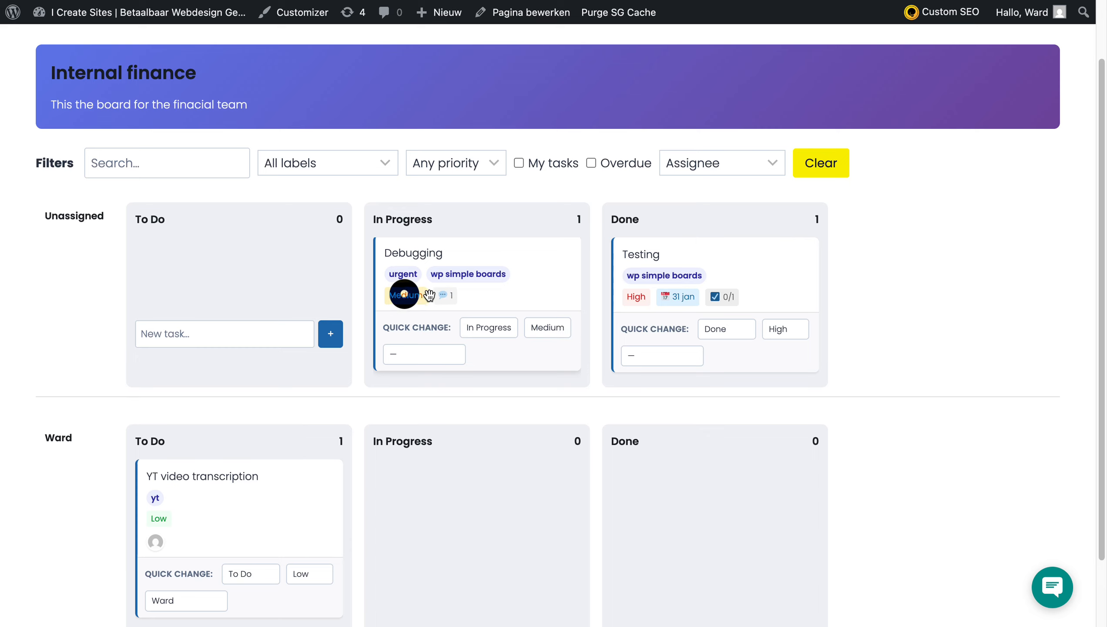
{"action": "left_click", "coordinate": [419, 349]}
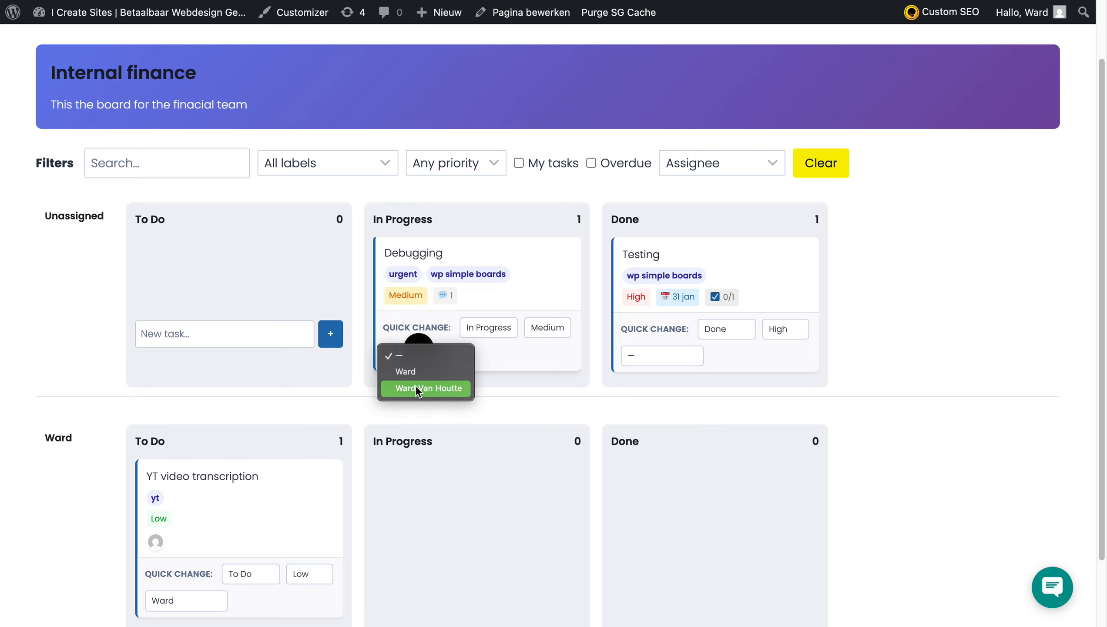
{"action": "left_click", "coordinate": [356, 394]}
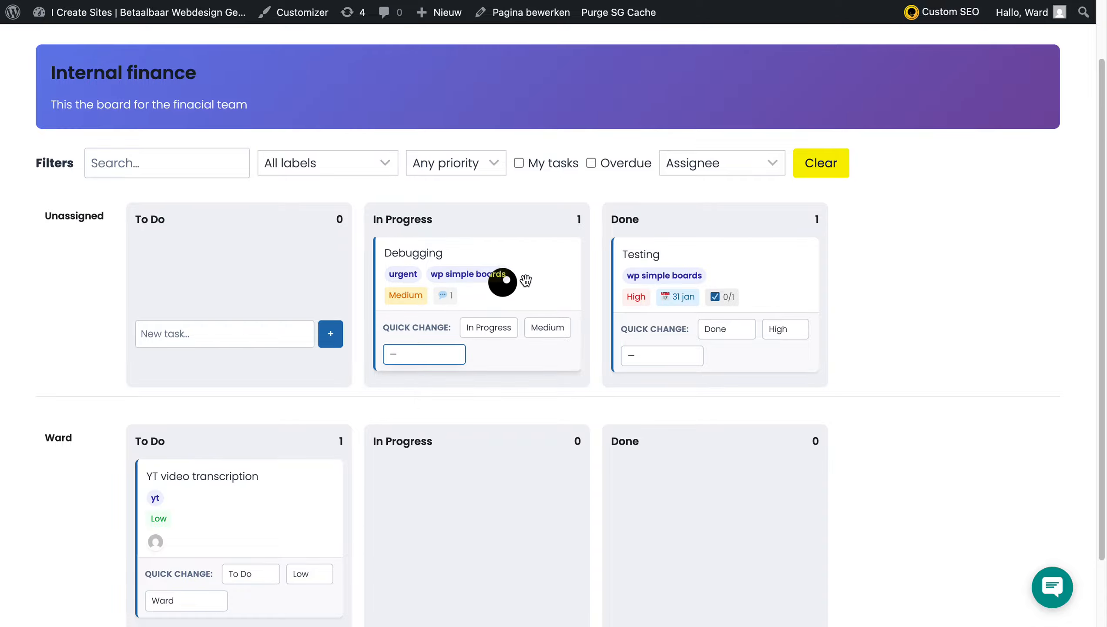
Open the Debugging task's details, view the users available for assignment, and cancel without saving
{"action": "left_click", "coordinate": [543, 290]}
{"action": "scroll", "coordinate": [541, 290], "scroll_direction": "down", "scroll_amount": 1}
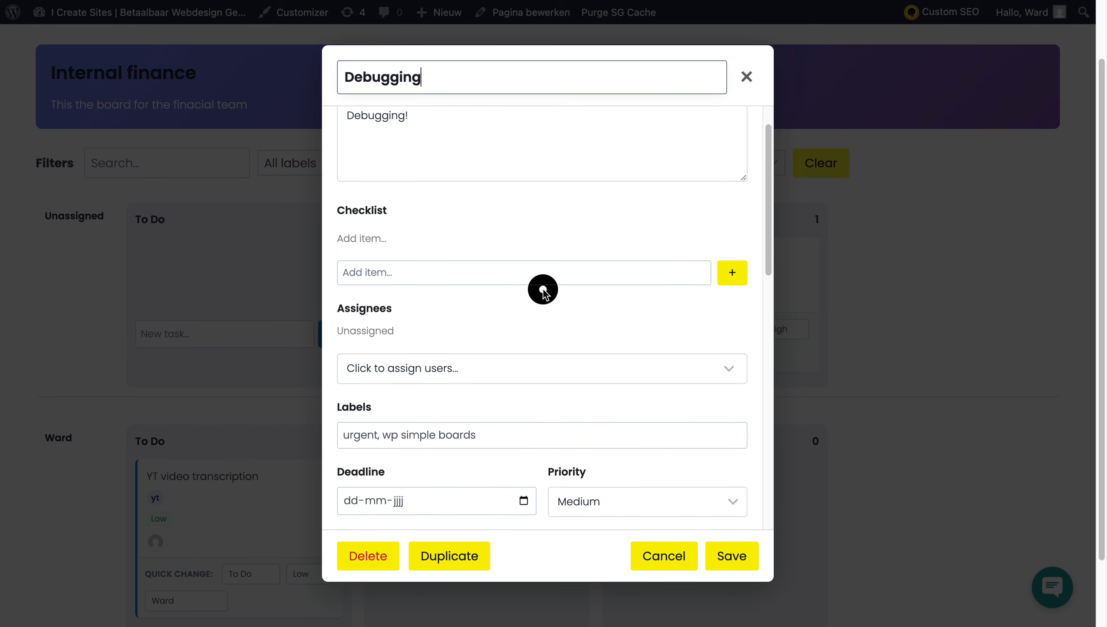
{"action": "left_click", "coordinate": [445, 374]}
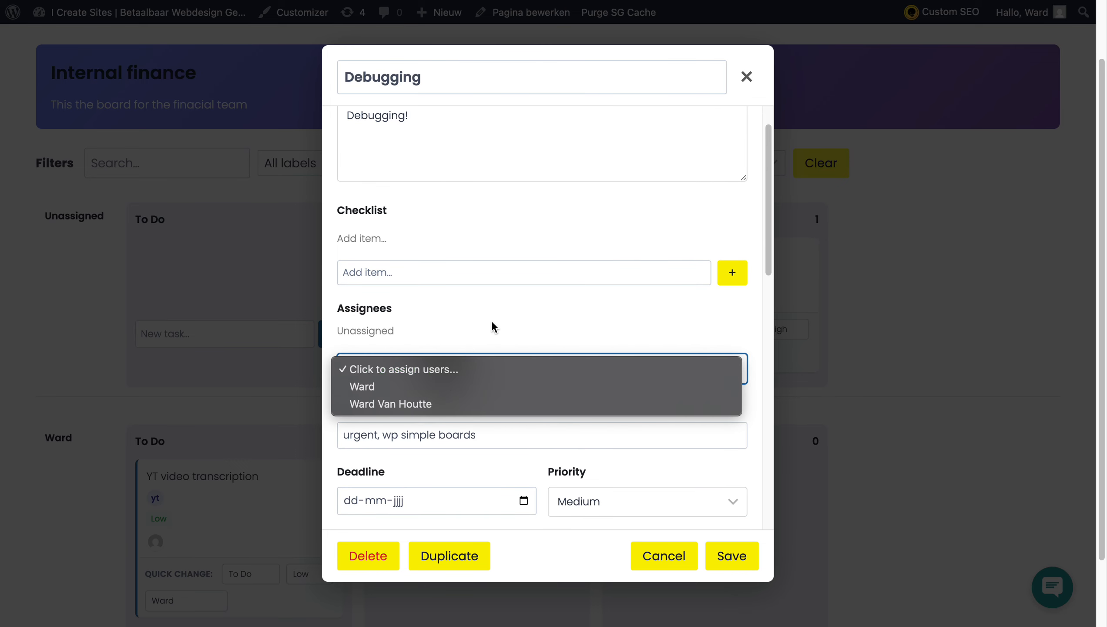
{"action": "left_click", "coordinate": [525, 414]}
{"action": "left_click", "coordinate": [667, 555]}
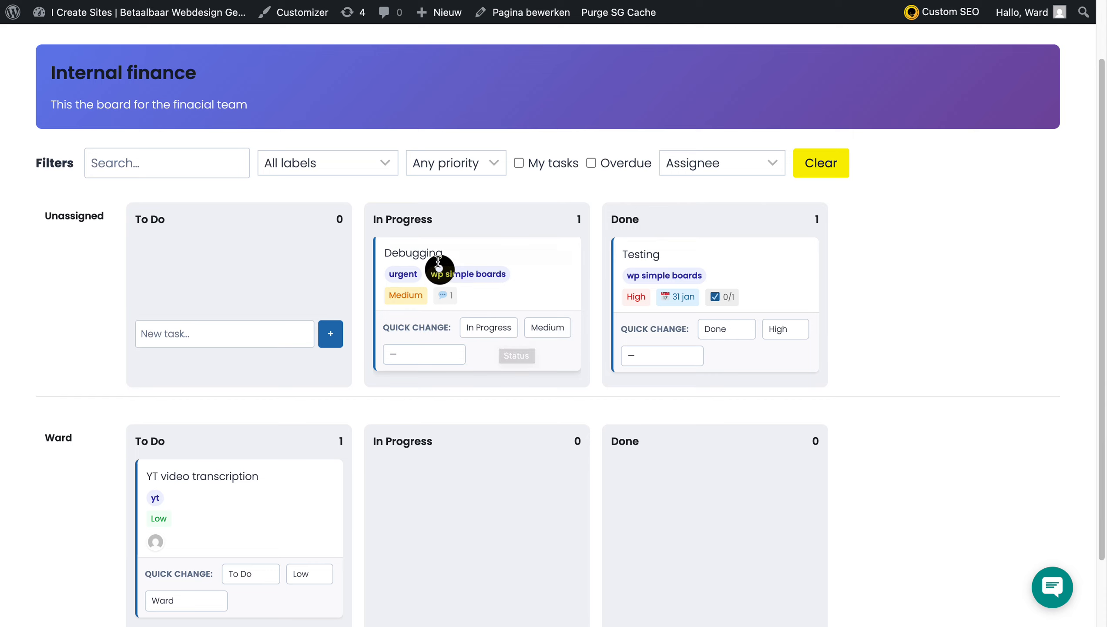
Try to rename the Debugging task directly on its card as "Debugging testing" with "vvfdvfdvf" on a second line
{"action": "left_click", "coordinate": [484, 253]}
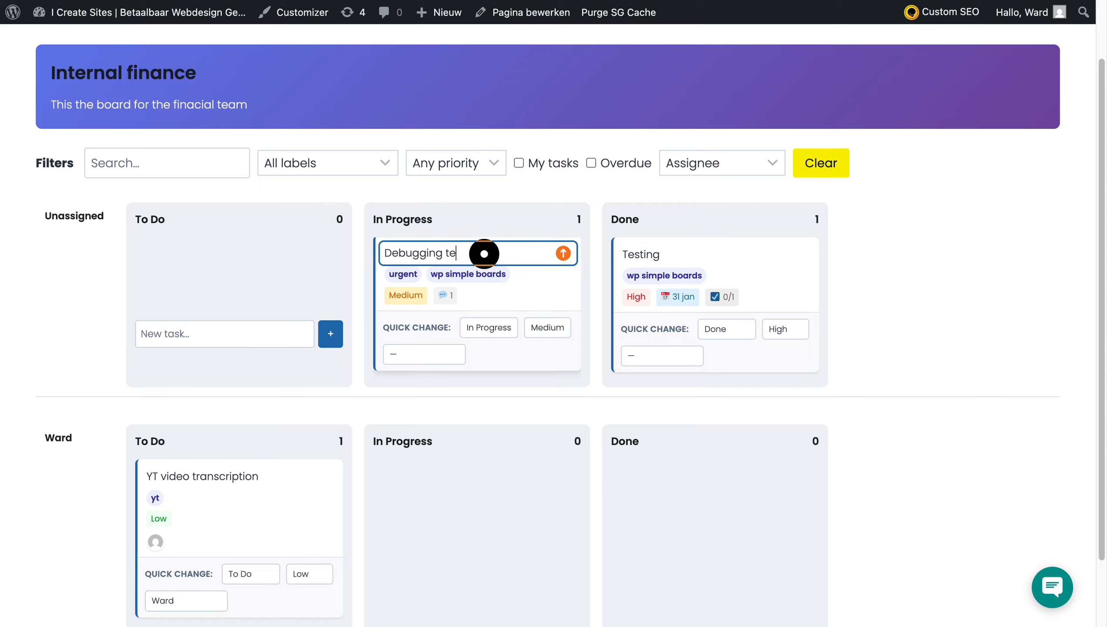
{"action": "key", "text": "Return"}
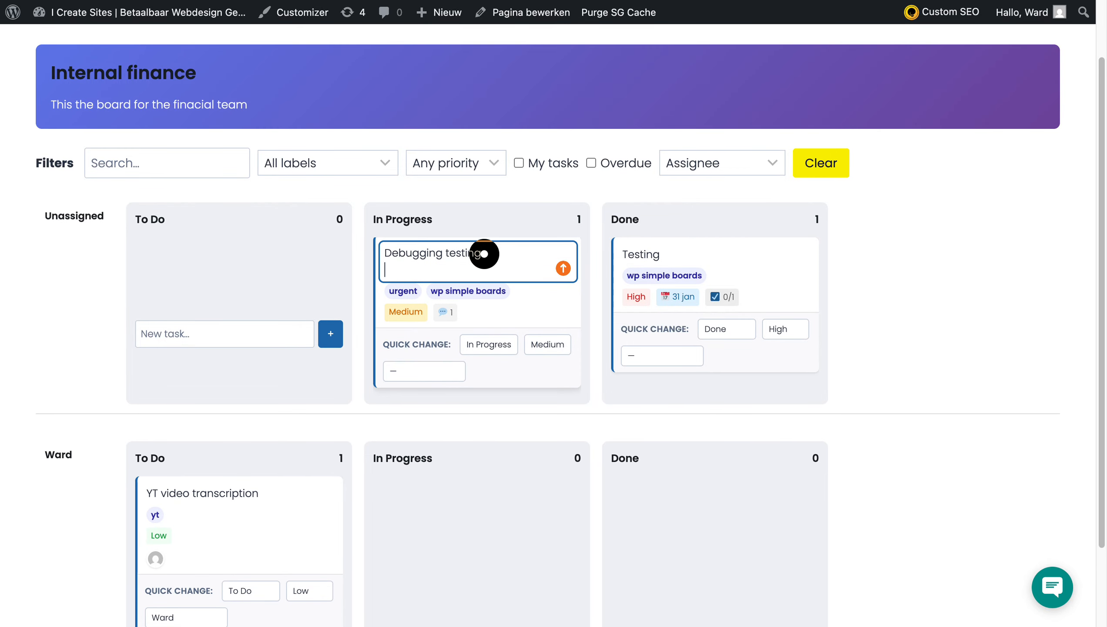
{"action": "left_click", "coordinate": [355, 200]}
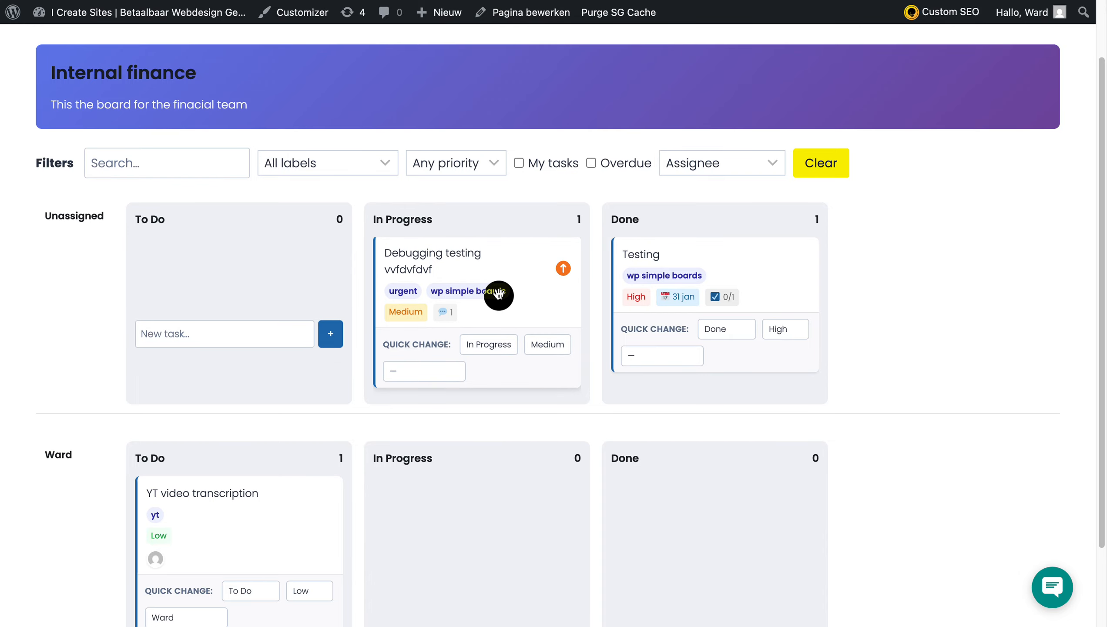
Open the Testing task's details to look at its editable title, and close them without changes
{"action": "left_click", "coordinate": [771, 279]}
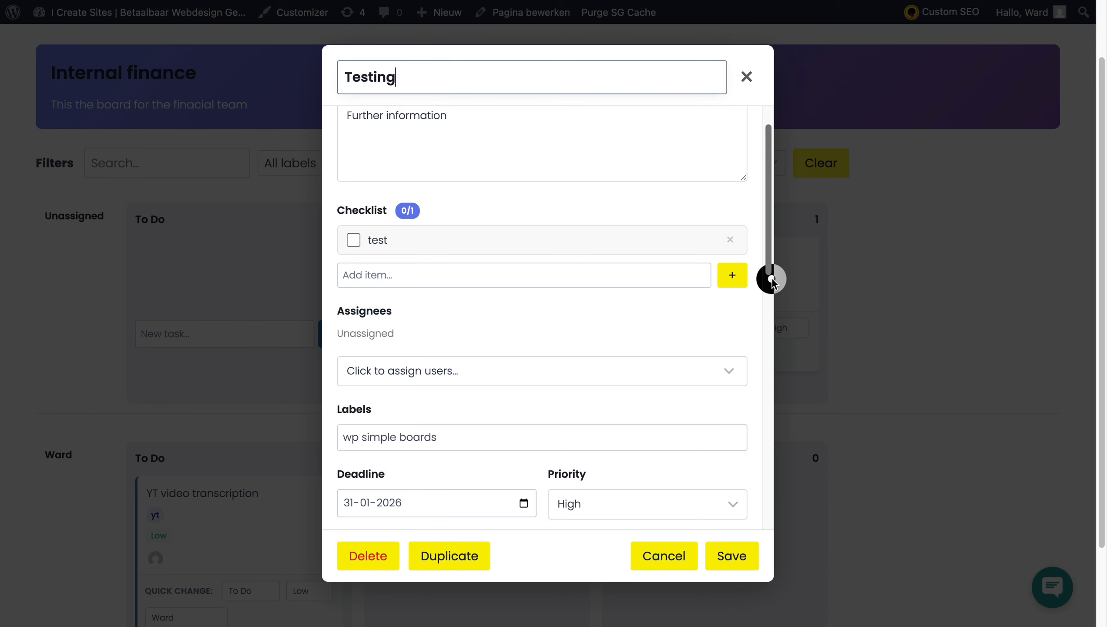
{"action": "double_click", "coordinate": [412, 74]}
{"action": "left_click", "coordinate": [412, 74]}
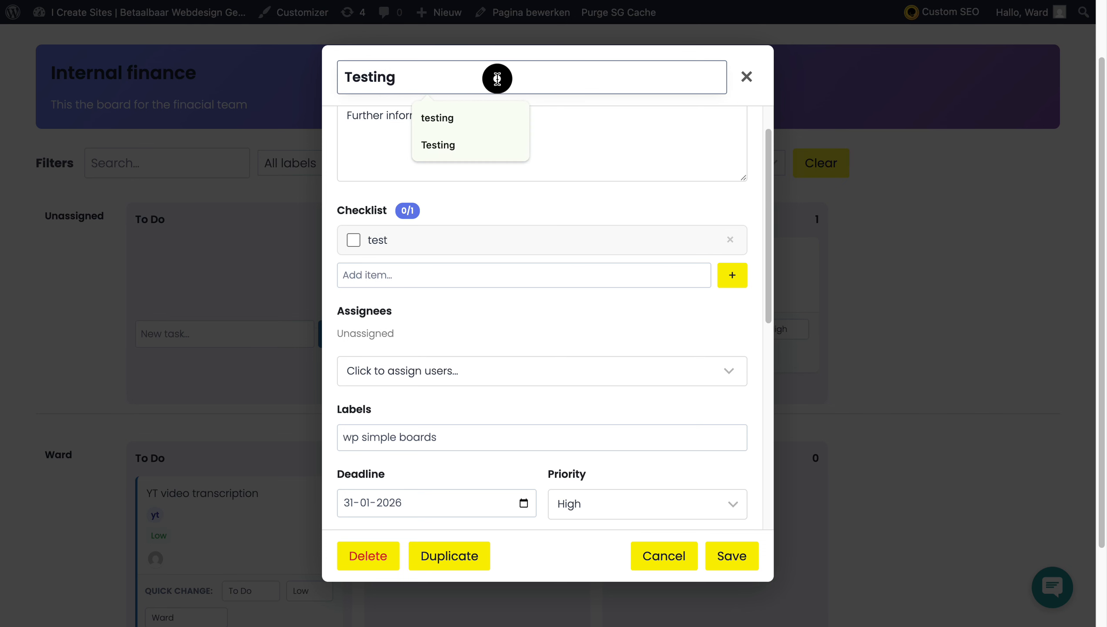
{"action": "left_click", "coordinate": [754, 83]}
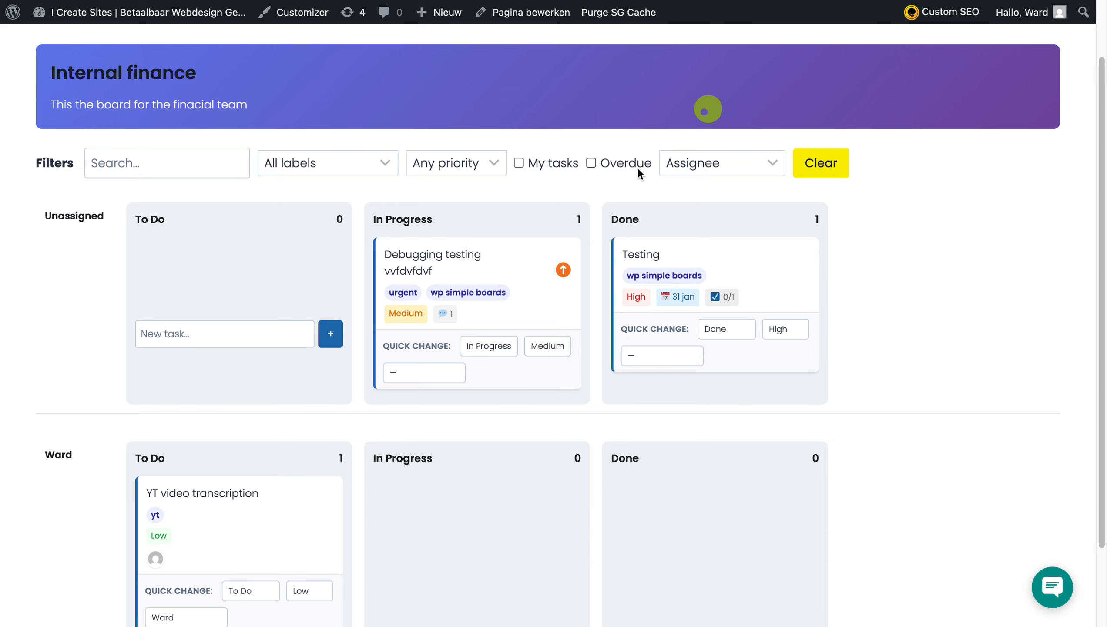
Clear the board's filters and grouping, and open the Testing task's details at its description
{"action": "left_click", "coordinate": [824, 162]}
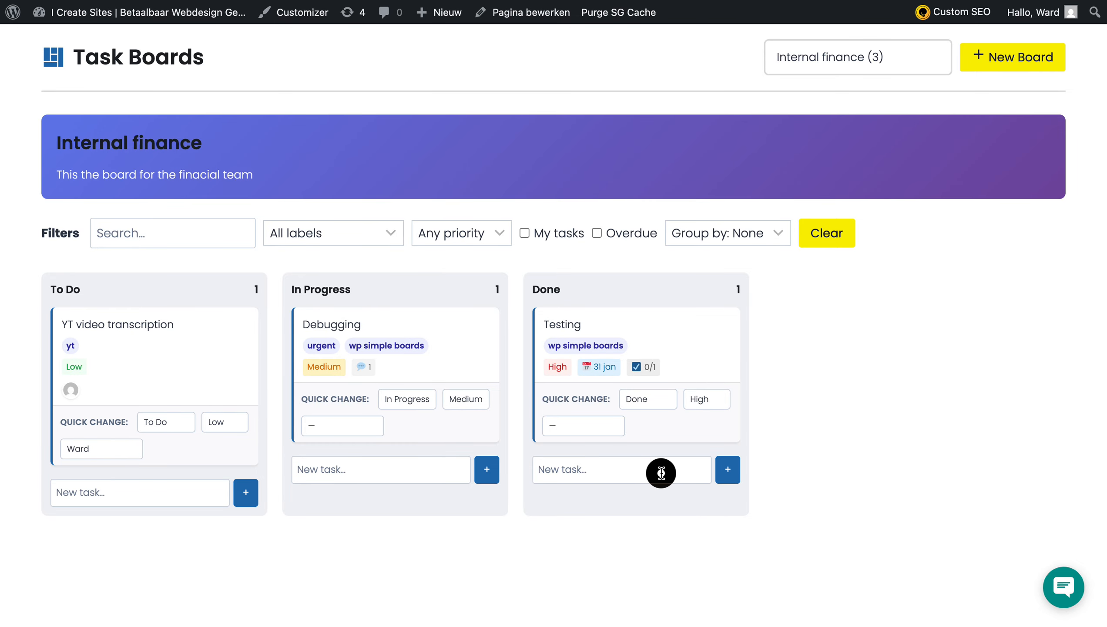
{"action": "left_click", "coordinate": [680, 357]}
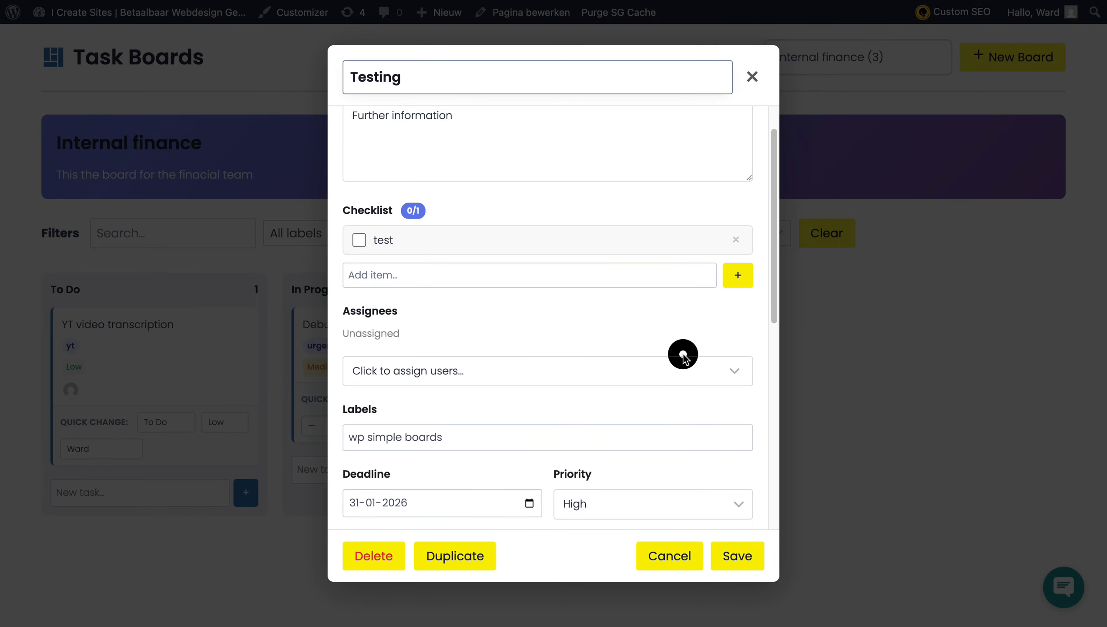
{"action": "scroll", "coordinate": [636, 307], "scroll_direction": "up", "scroll_amount": 1}
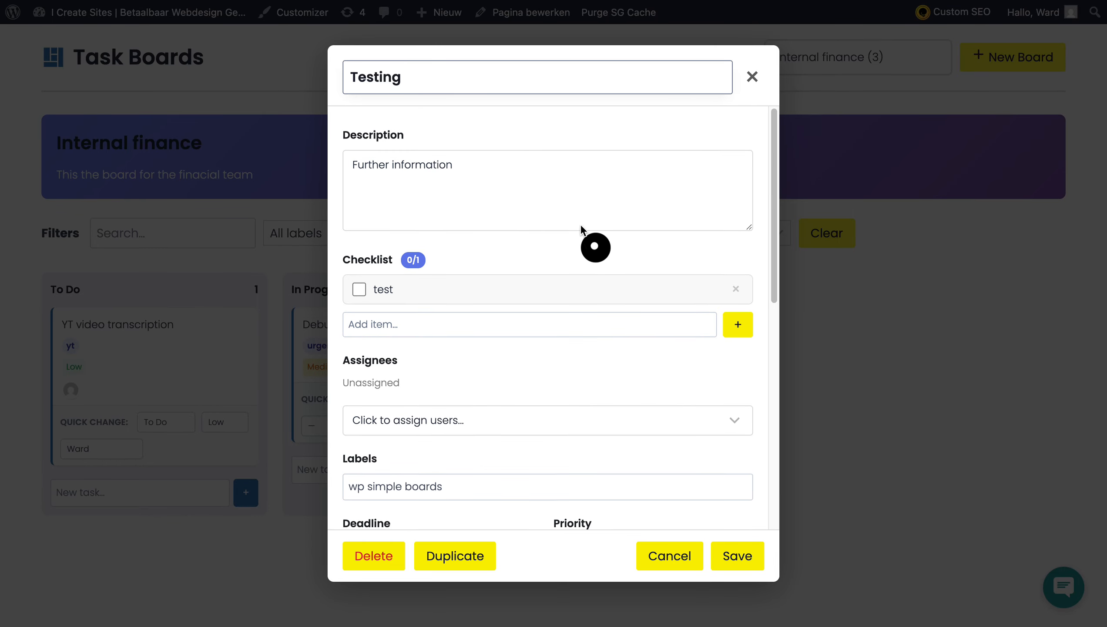
Mention both listed users after "Further information" in the Testing task's description, starting with the second one
{"action": "left_click", "coordinate": [484, 165]}
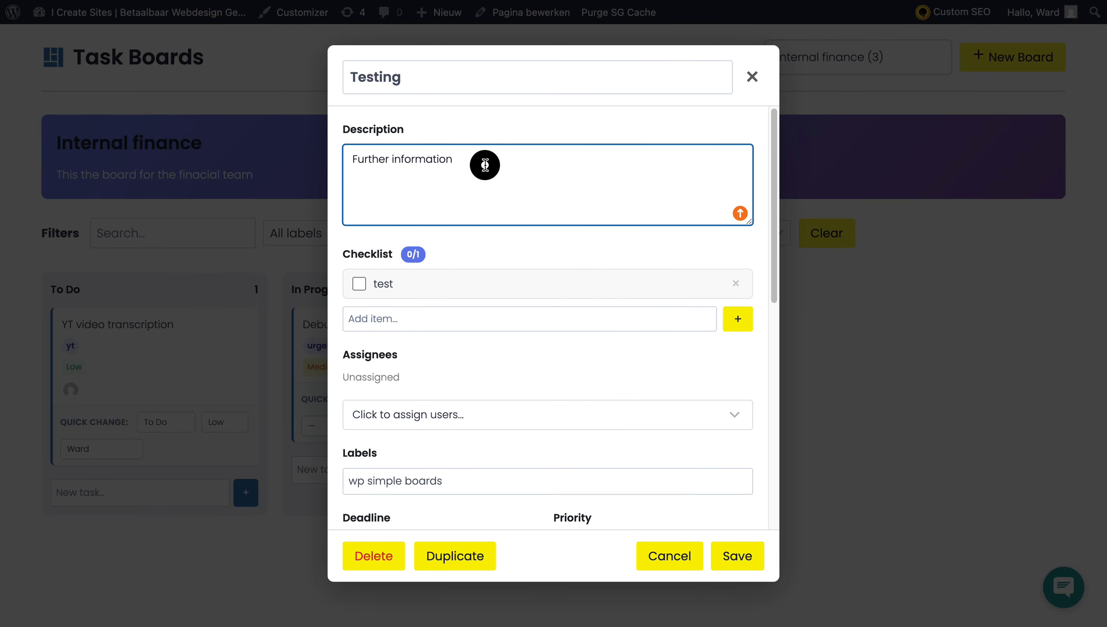
{"action": "scroll", "coordinate": [485, 165], "scroll_direction": "down", "scroll_amount": 10}
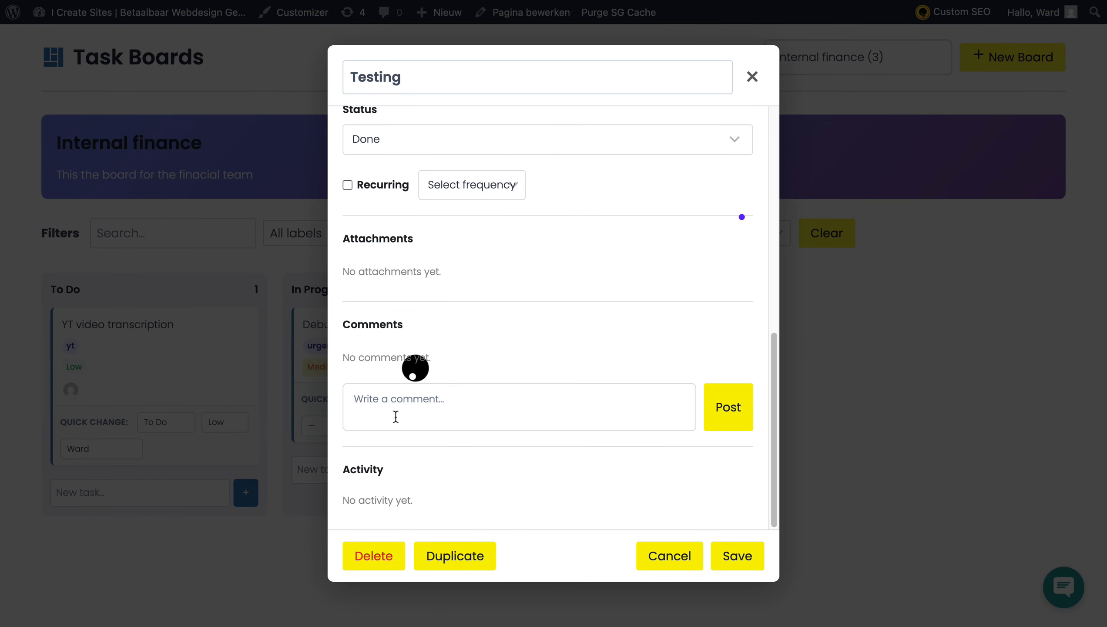
{"action": "scroll", "coordinate": [564, 383], "scroll_direction": "up", "scroll_amount": 10}
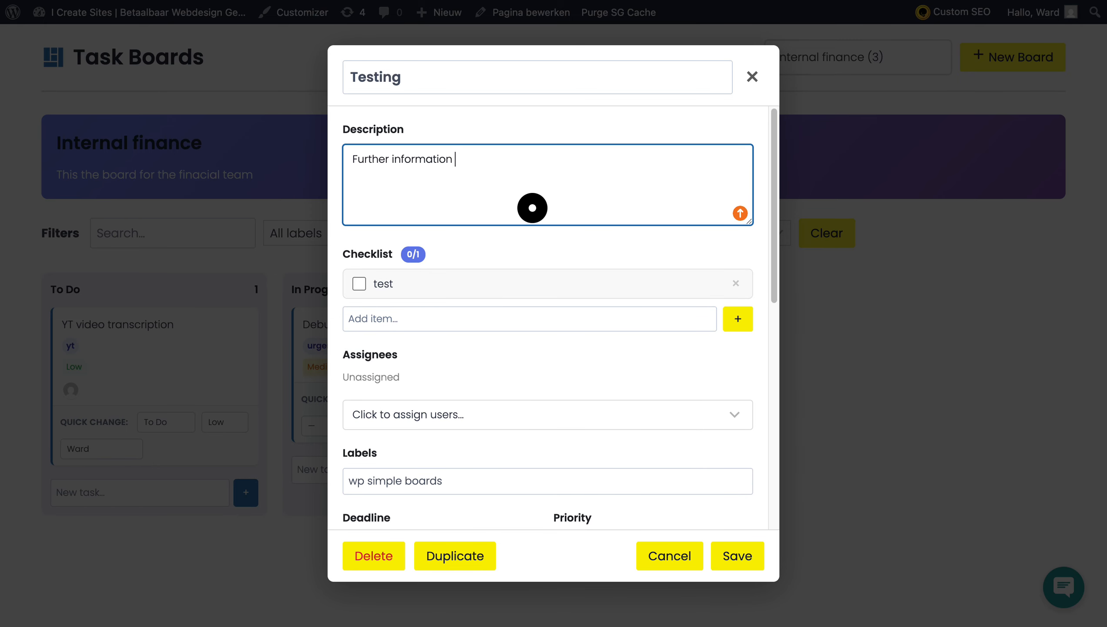
{"action": "type", "text": "@"}
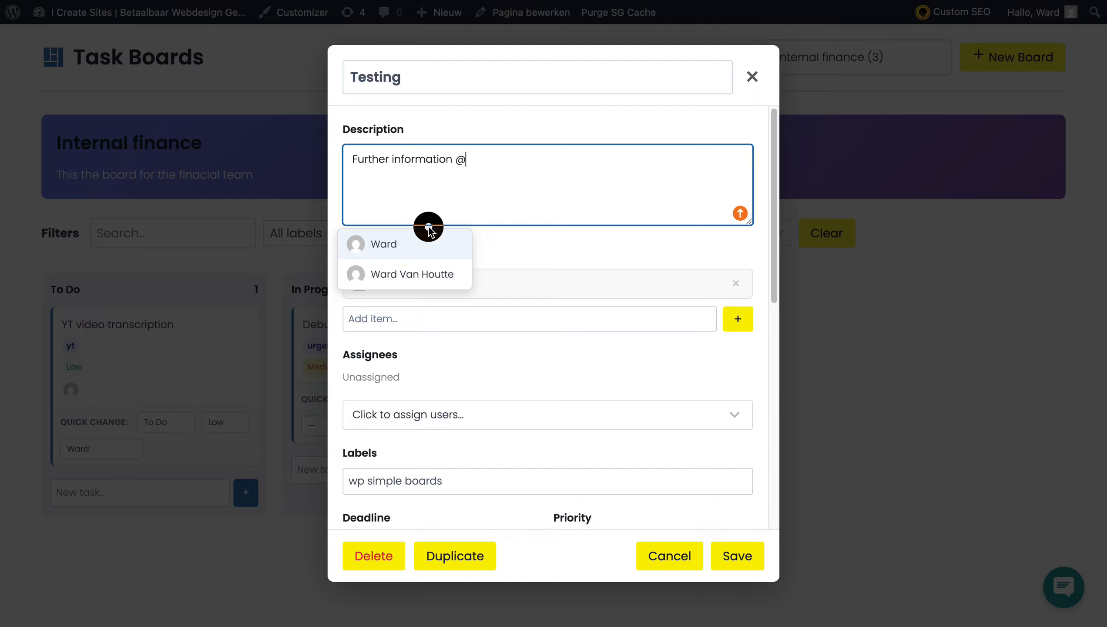
{"action": "left_click", "coordinate": [416, 265]}
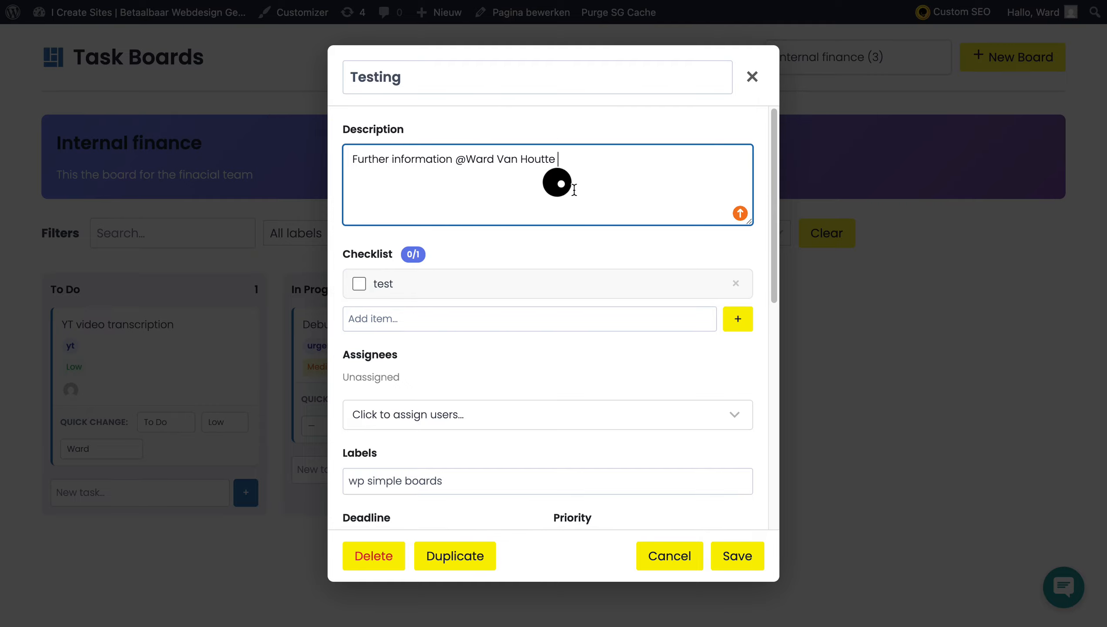
{"action": "type", "text": "@"}
{"action": "left_click", "coordinate": [410, 243]}
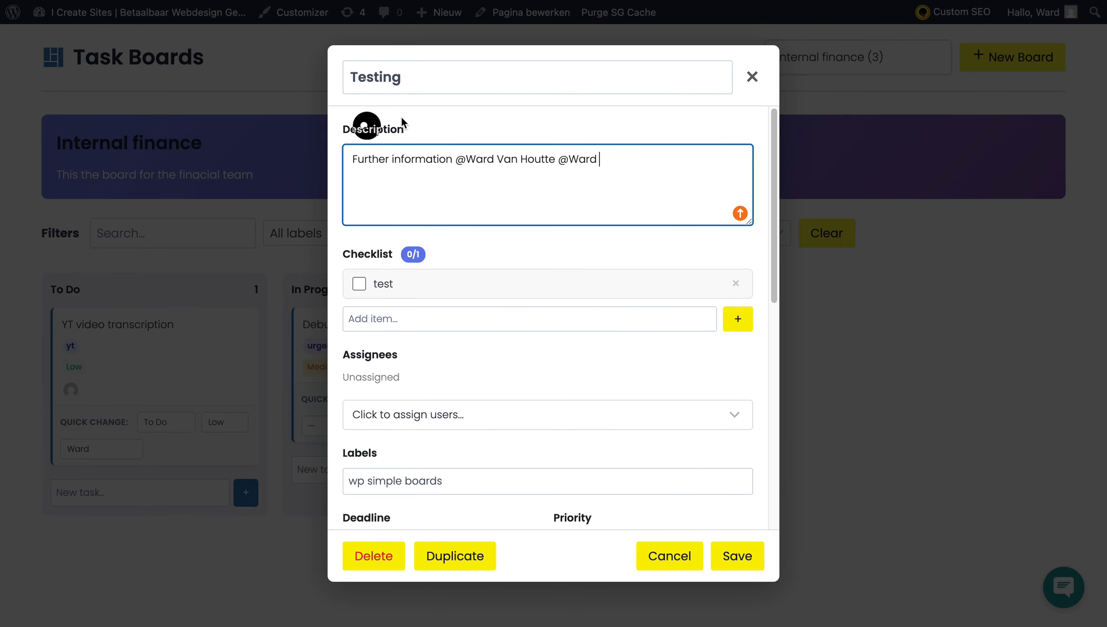
{"action": "left_click", "coordinate": [518, 154]}
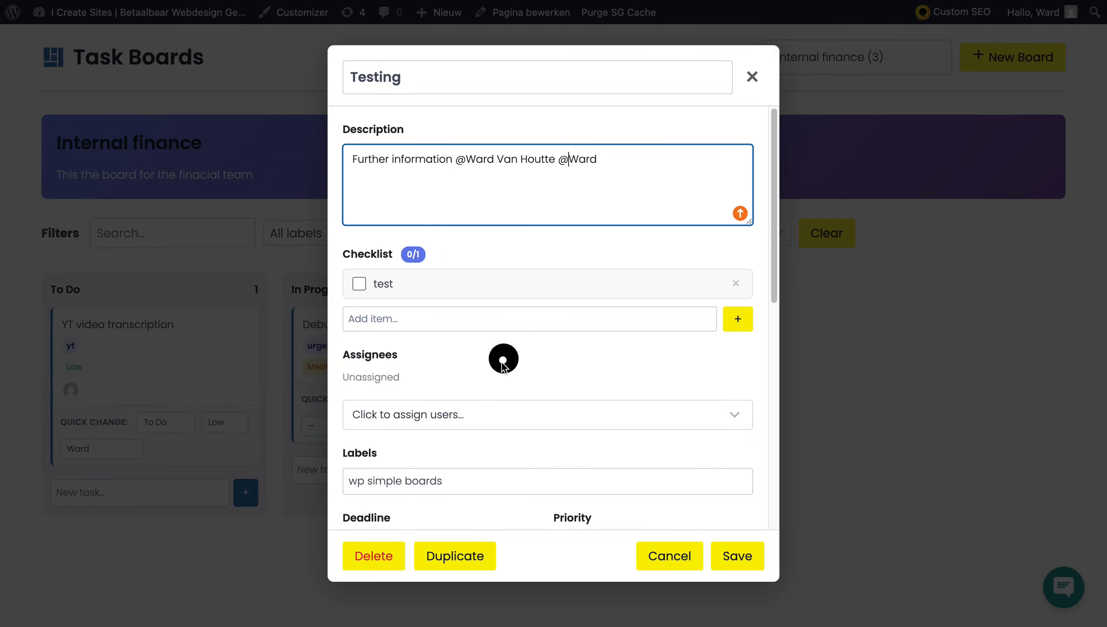
Post the comment "this is a comment for" on the Testing task, ending it with a mention of the first listed user
{"action": "scroll", "coordinate": [502, 351], "scroll_direction": "down", "scroll_amount": 10}
{"action": "scroll", "coordinate": [500, 335], "scroll_direction": "up", "scroll_amount": 1}
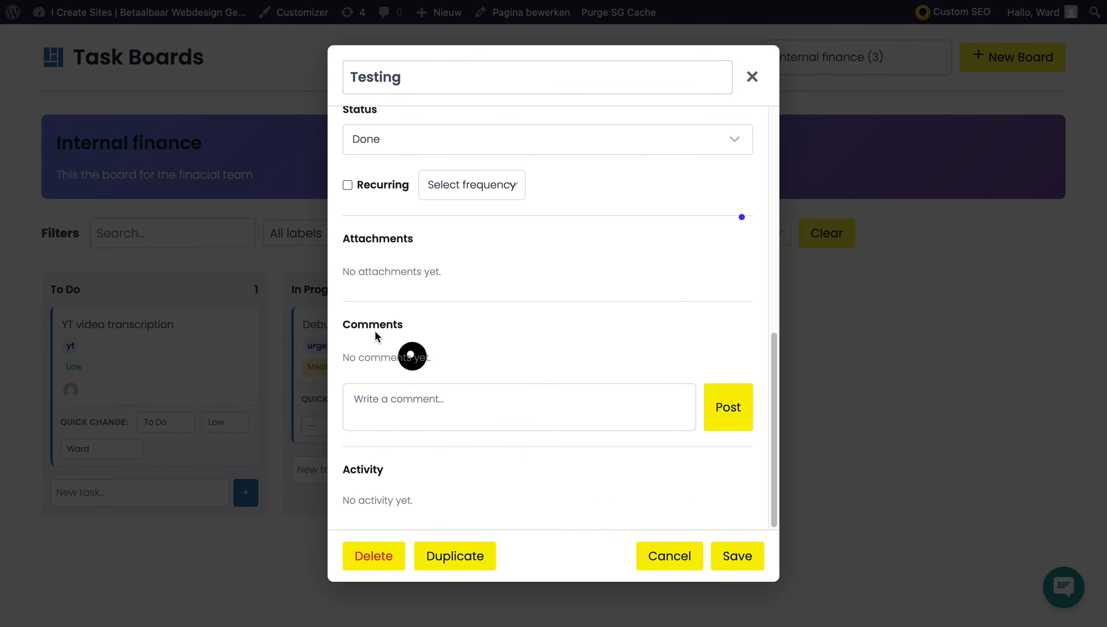
{"action": "left_click_drag", "start_coordinate": [352, 326], "coordinate": [430, 332]}
{"action": "left_click", "coordinate": [417, 400]}
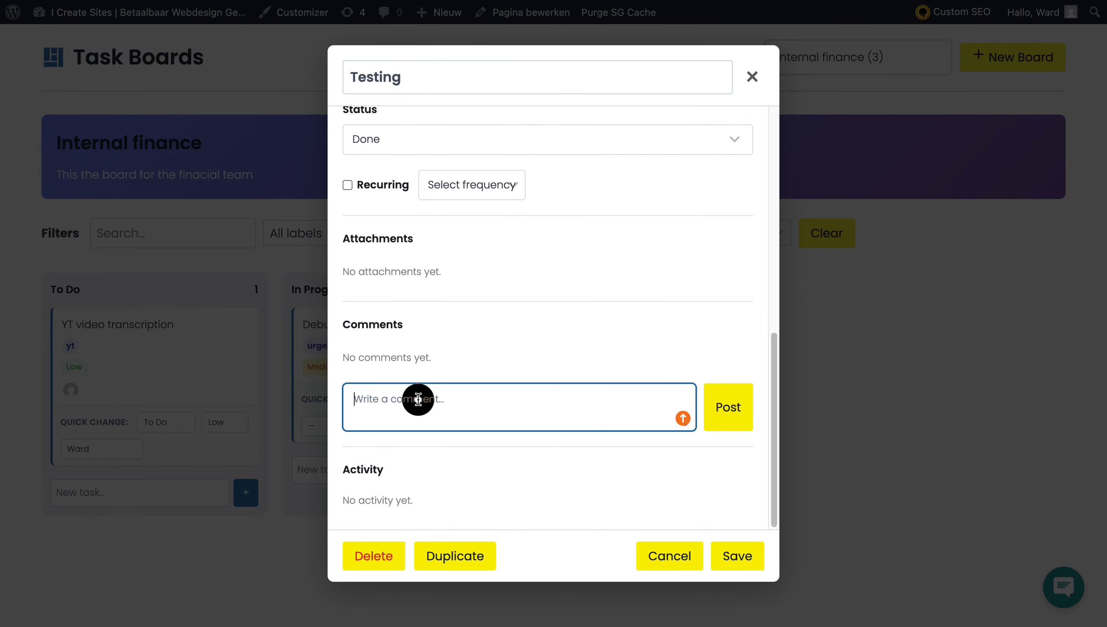
{"action": "type", "text": "this "}
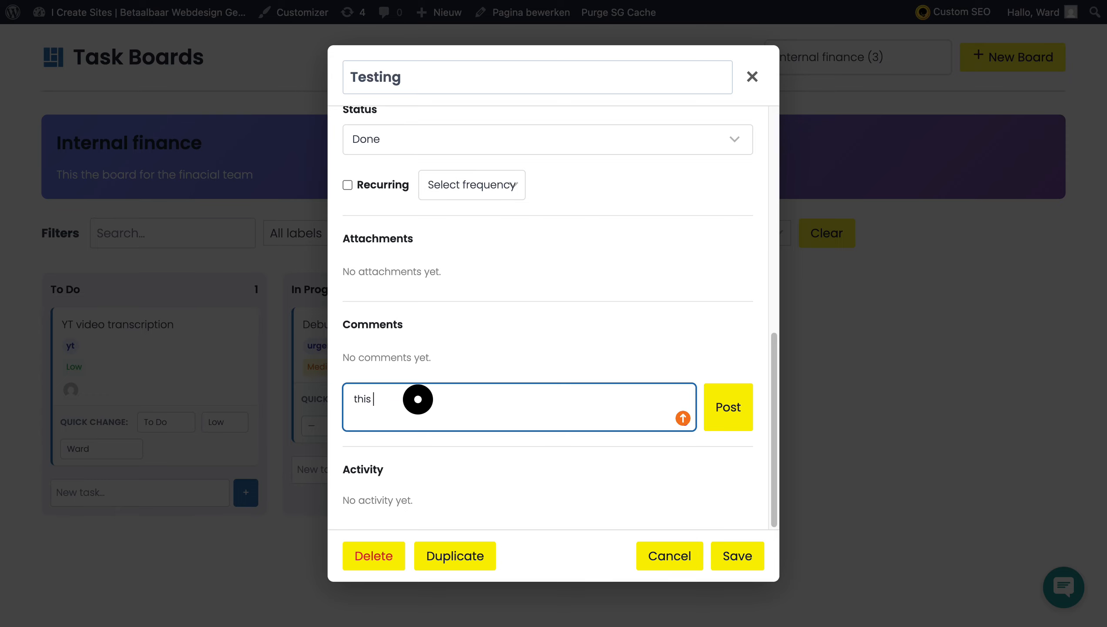
{"action": "type", "text": "is a comment for @wa"}
{"action": "left_click", "coordinate": [409, 449]}
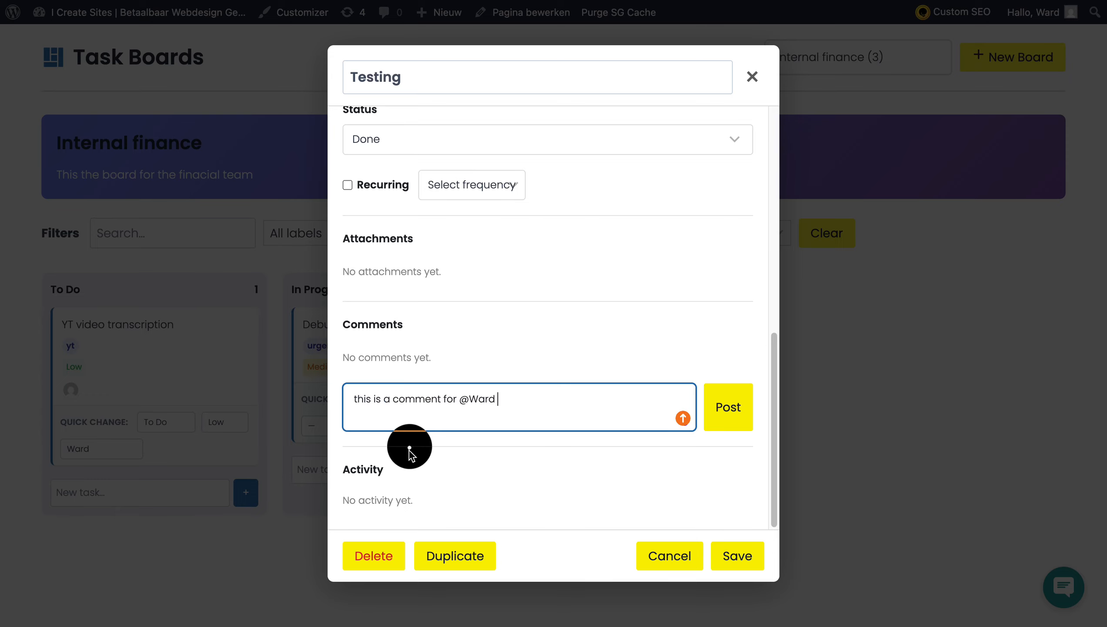
{"action": "left_click", "coordinate": [728, 415]}
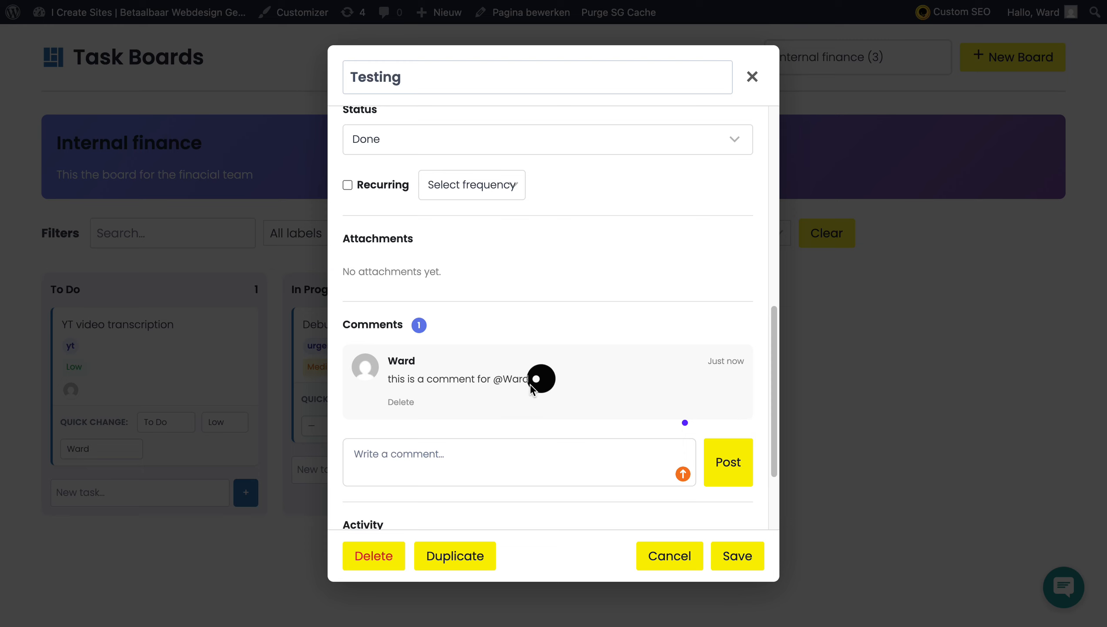
Review the posted comment's timestamp and user mention, and the activity entries recorded for the Testing task
{"action": "left_click_drag", "start_coordinate": [692, 357], "coordinate": [748, 359]}
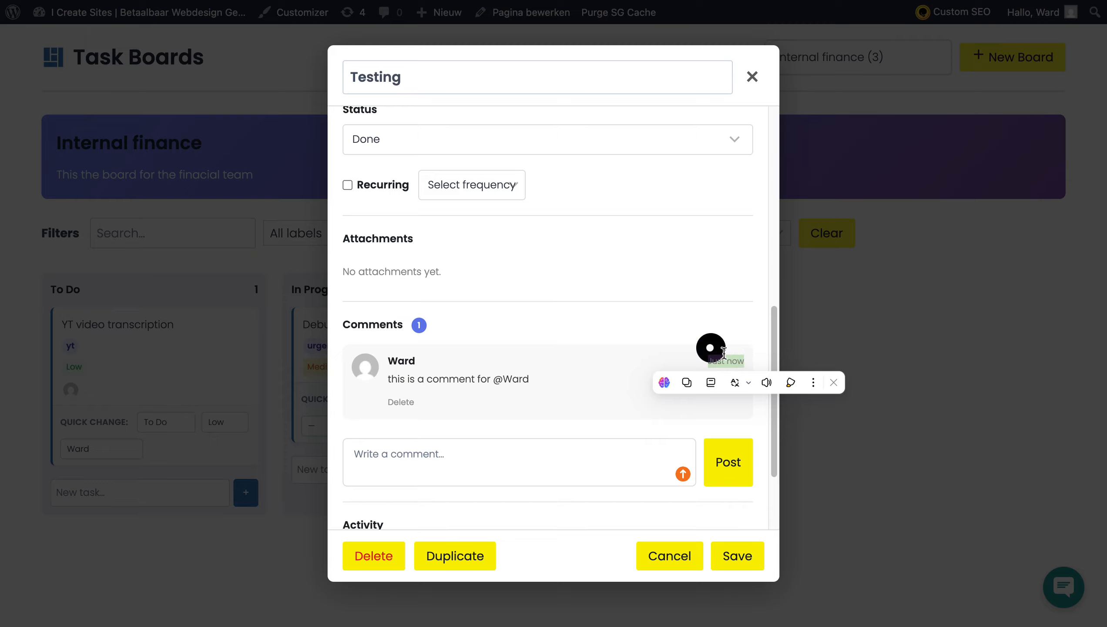
{"action": "left_click", "coordinate": [684, 343]}
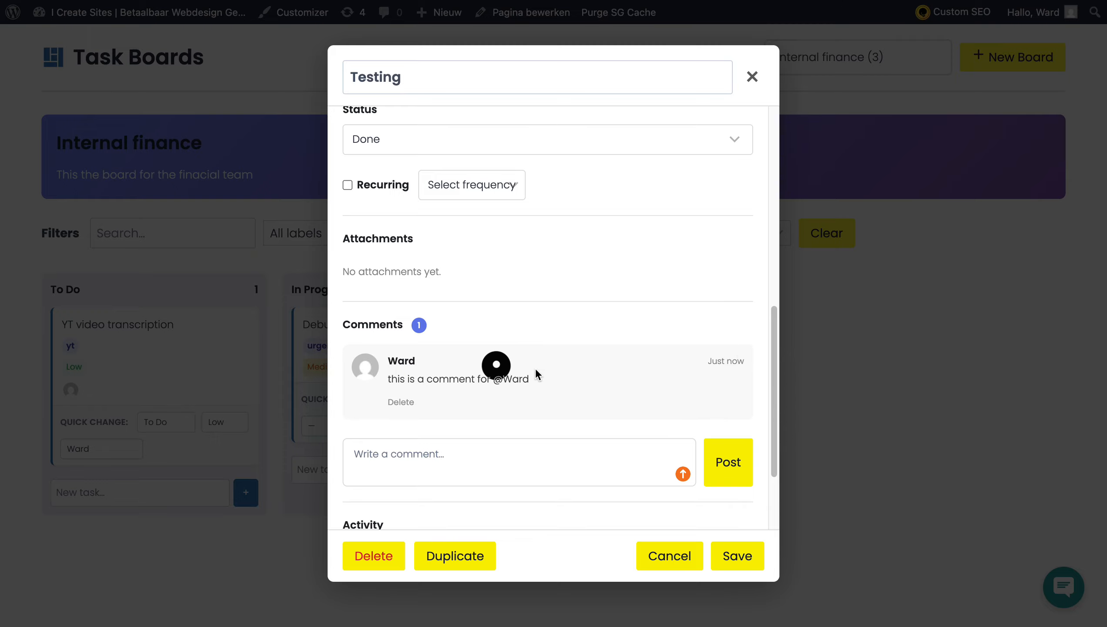
{"action": "left_click_drag", "start_coordinate": [490, 378], "coordinate": [531, 379]}
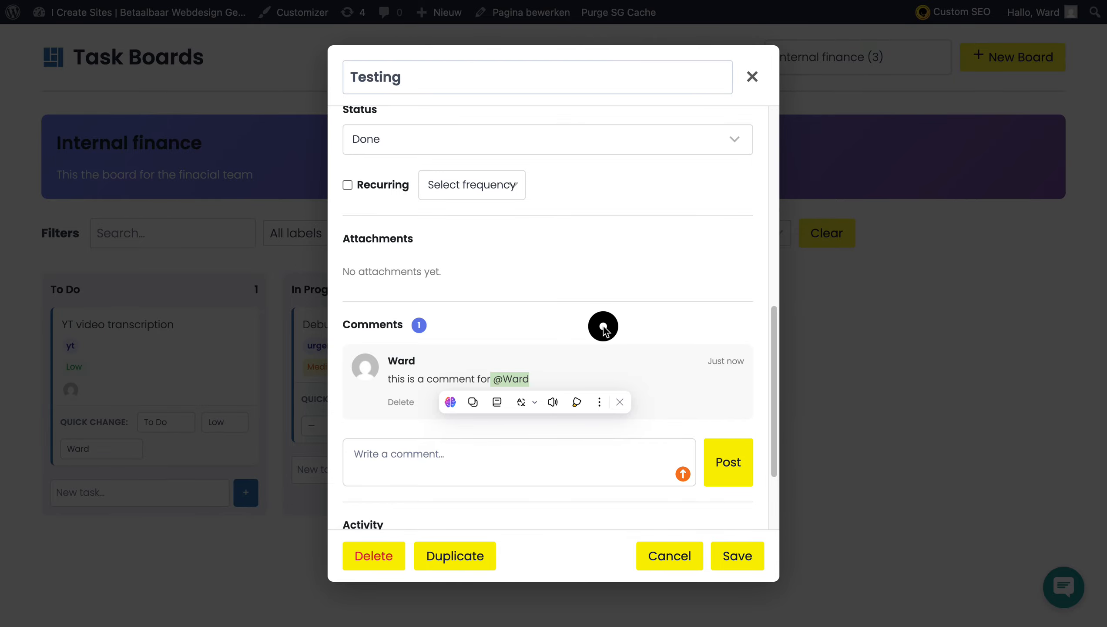
{"action": "left_click", "coordinate": [603, 327]}
{"action": "scroll", "coordinate": [603, 324], "scroll_direction": "down", "scroll_amount": 5}
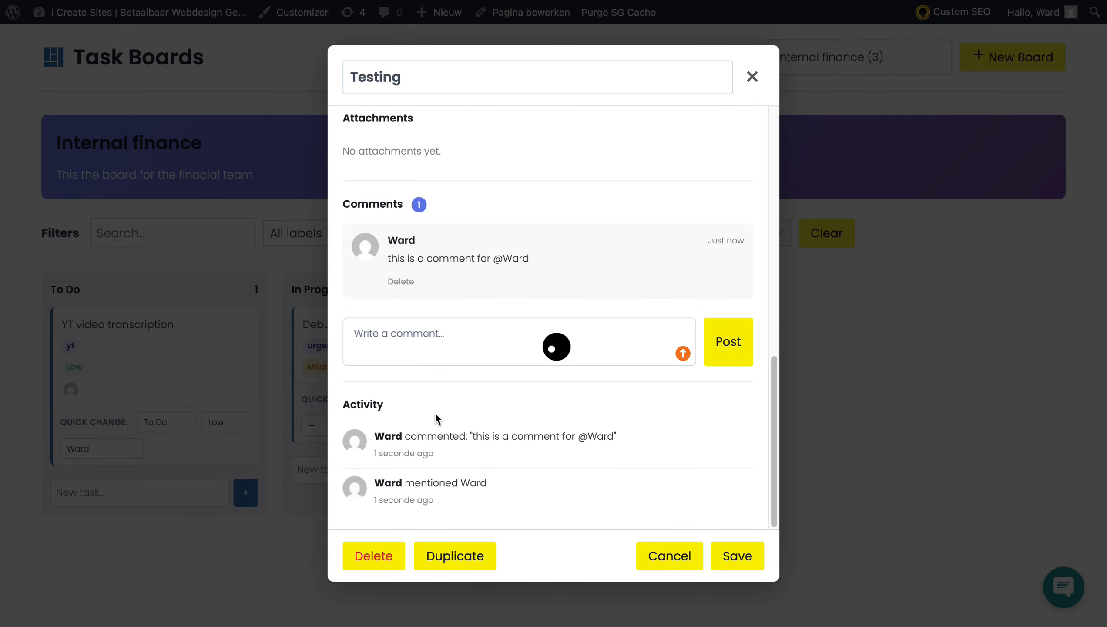
{"action": "left_click_drag", "start_coordinate": [340, 403], "coordinate": [490, 512]}
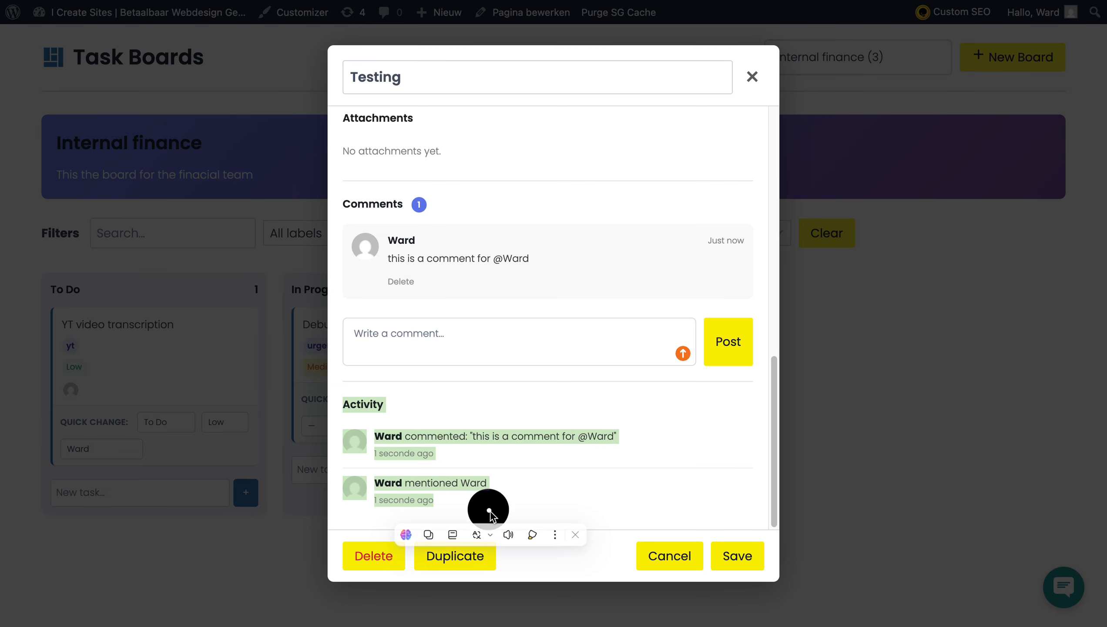
{"action": "left_click", "coordinate": [575, 482]}
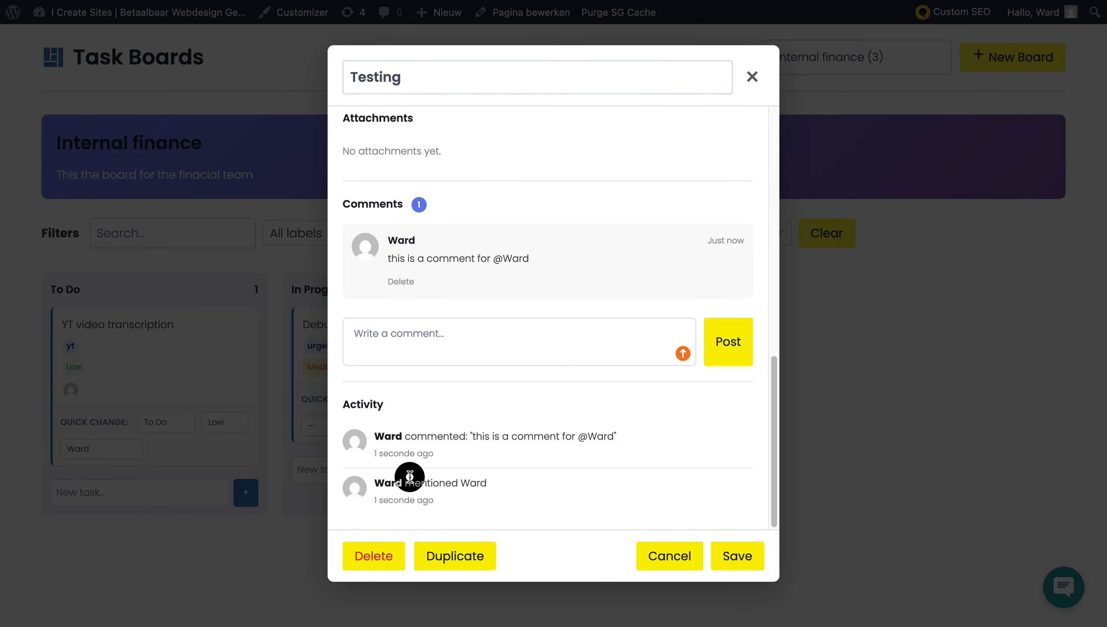
Highlight the two user mentions in the Testing task's description
{"action": "scroll", "coordinate": [506, 413], "scroll_direction": "up", "scroll_amount": 15}
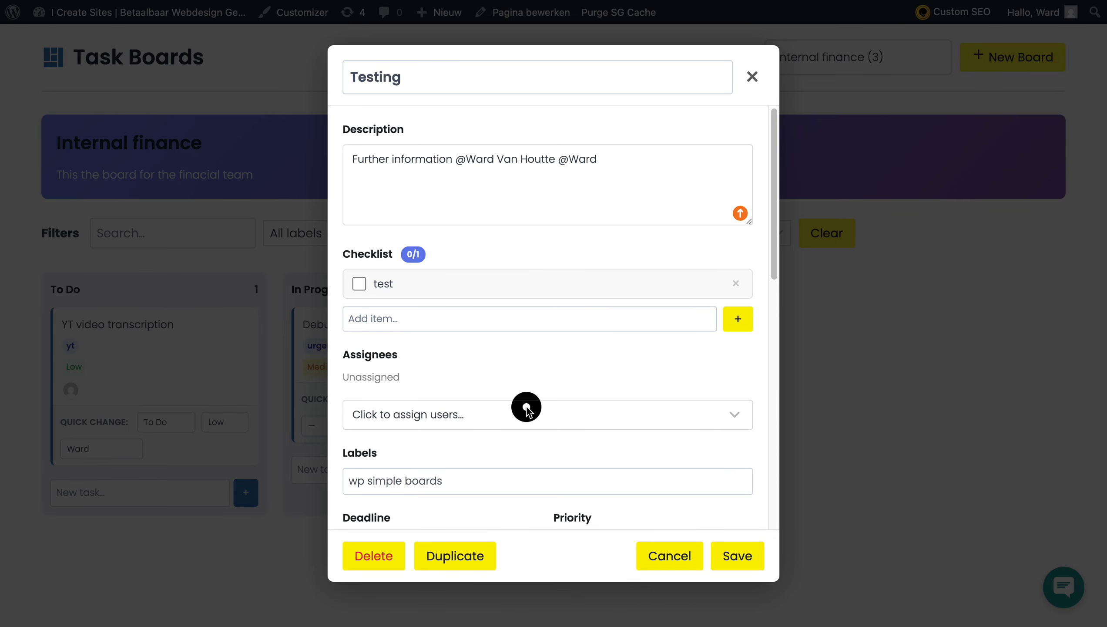
{"action": "left_click_drag", "start_coordinate": [456, 161], "coordinate": [625, 161]}
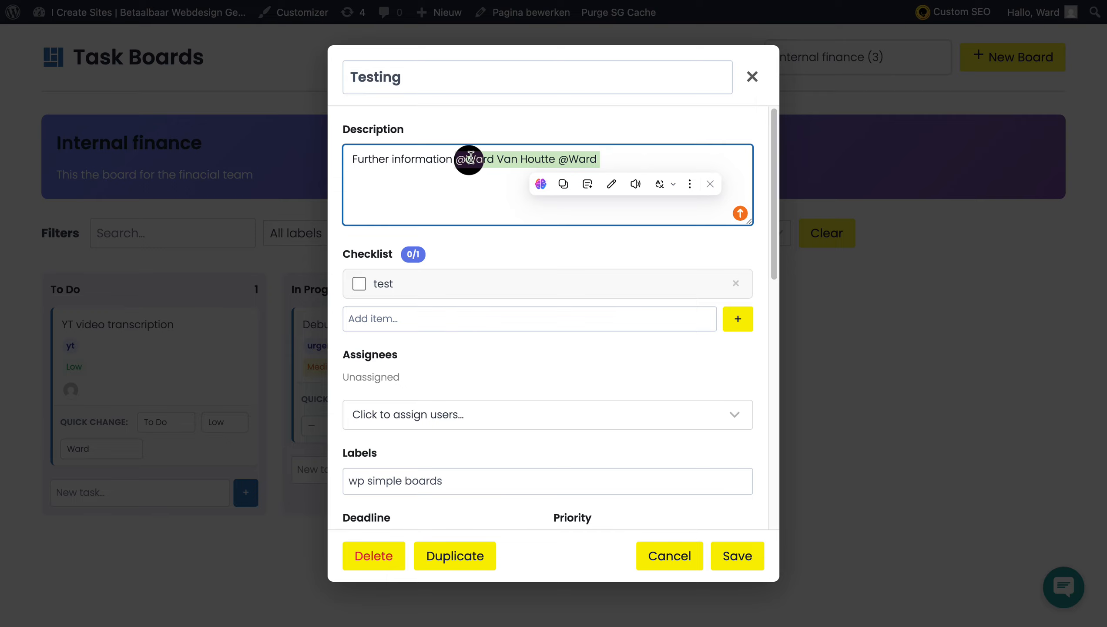
Add the item "test 1" to the Testing task's checklist
{"action": "left_click", "coordinate": [453, 214]}
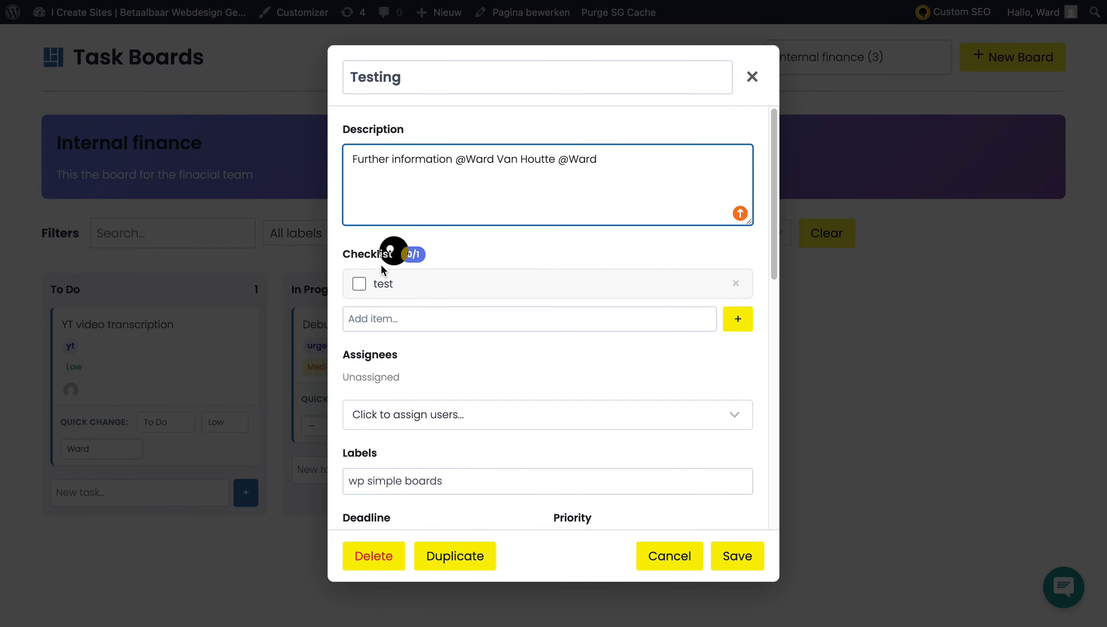
{"action": "left_click", "coordinate": [384, 320]}
{"action": "type", "text": "test 1"}
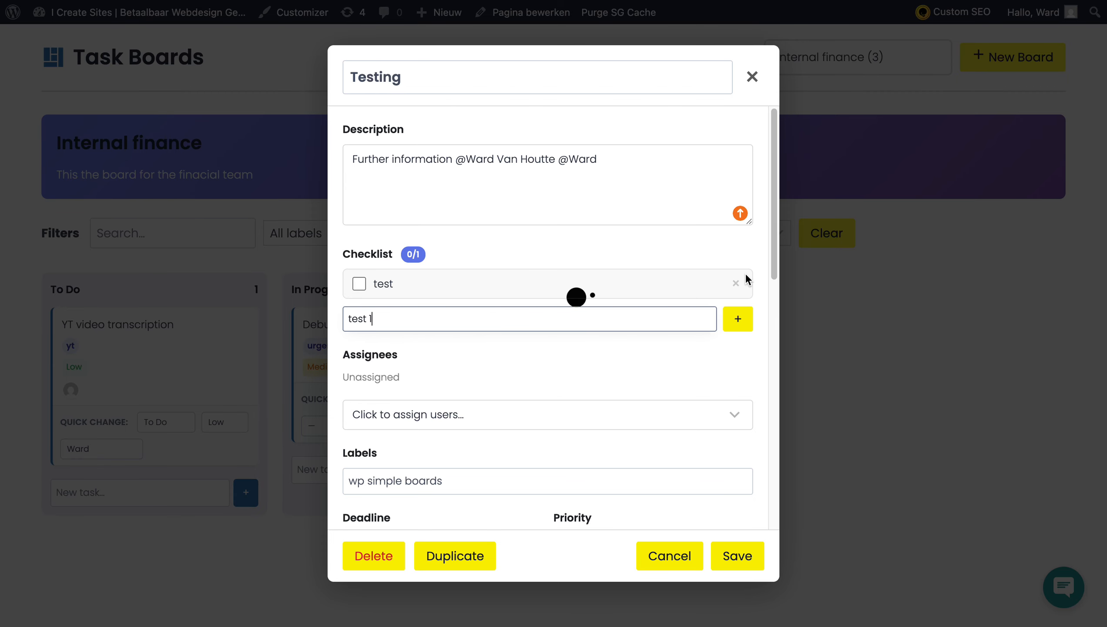
{"action": "left_click", "coordinate": [737, 318]}
{"action": "scroll", "coordinate": [482, 285], "scroll_direction": "down", "scroll_amount": 2}
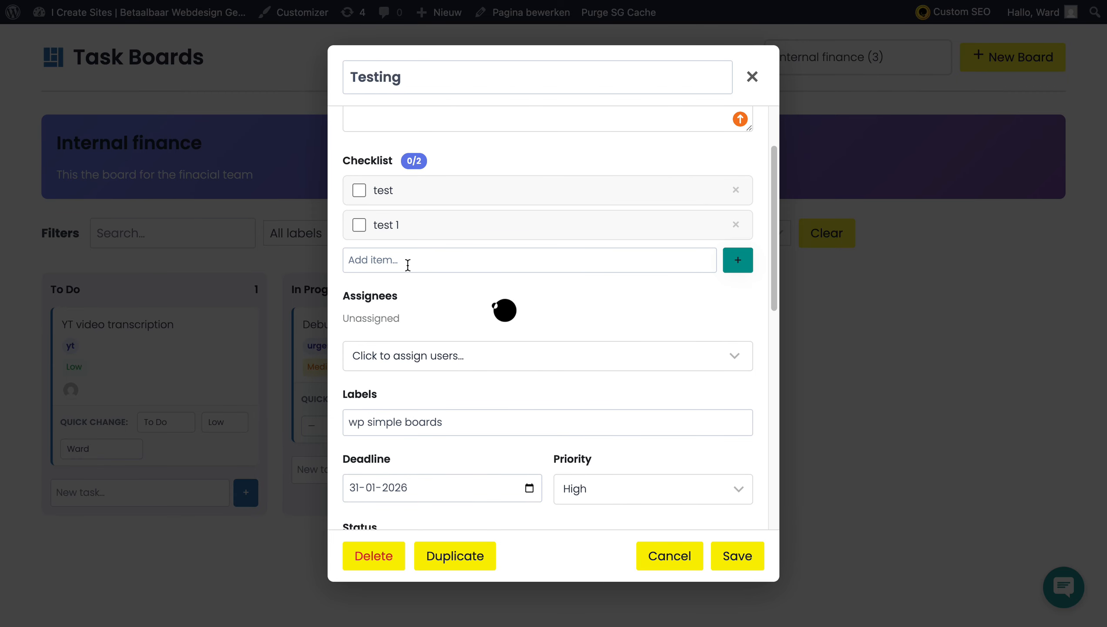
Mark both checklist items, "test" and "test 1", as completed in the Testing task
{"action": "left_click", "coordinate": [352, 192]}
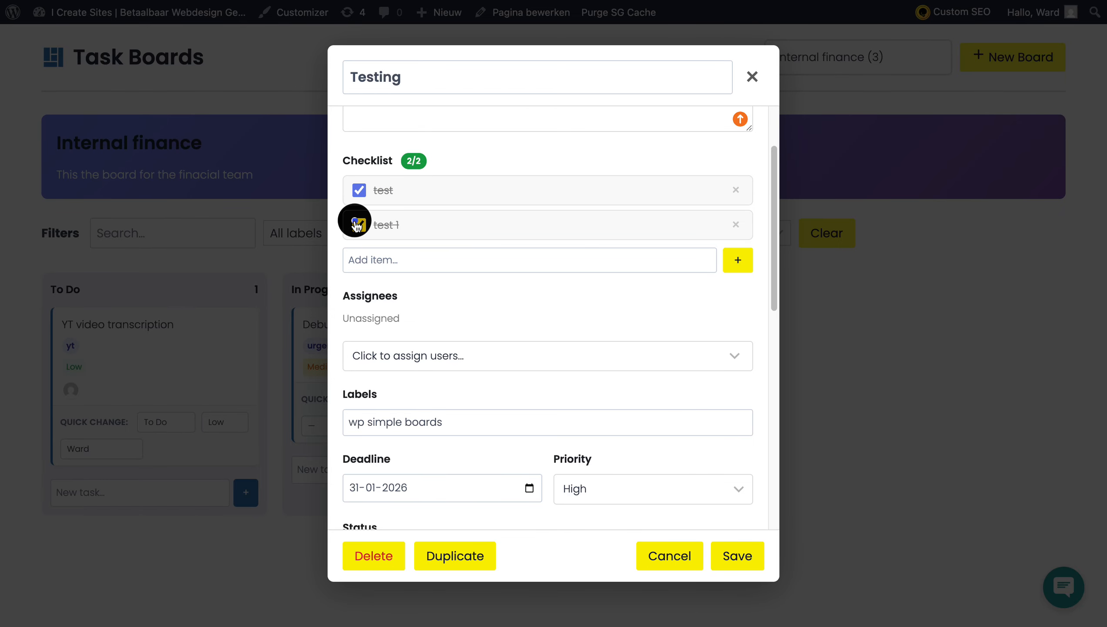
{"action": "left_click", "coordinate": [359, 191]}
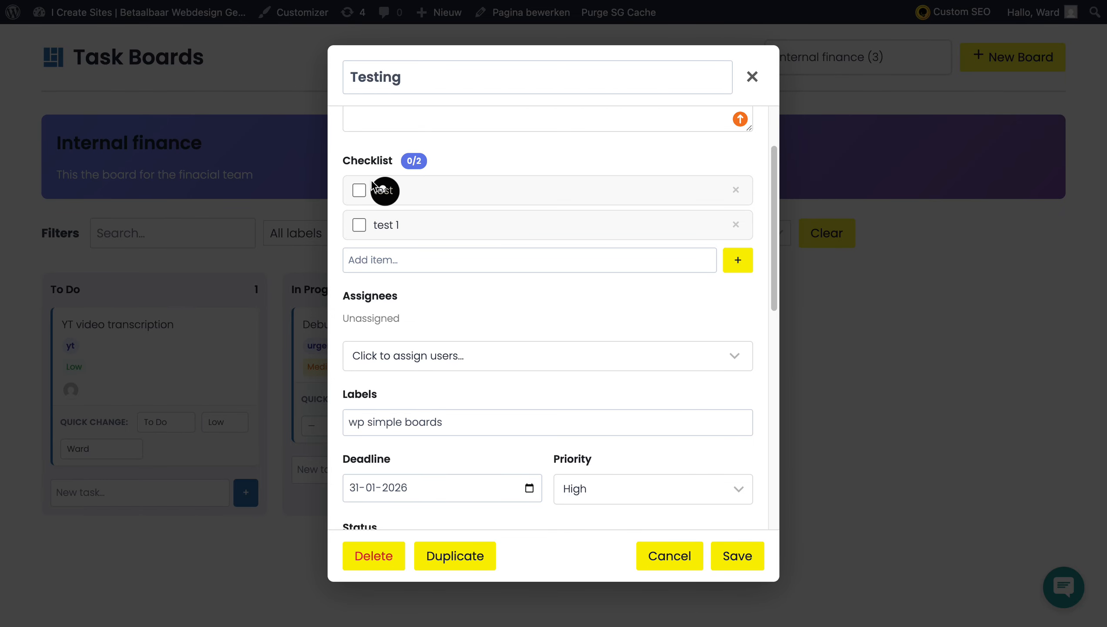
{"action": "left_click", "coordinate": [361, 191]}
{"action": "left_click", "coordinate": [359, 225]}
Assign the second listed user to the Testing task
{"action": "scroll", "coordinate": [522, 311], "scroll_direction": "down", "scroll_amount": 2}
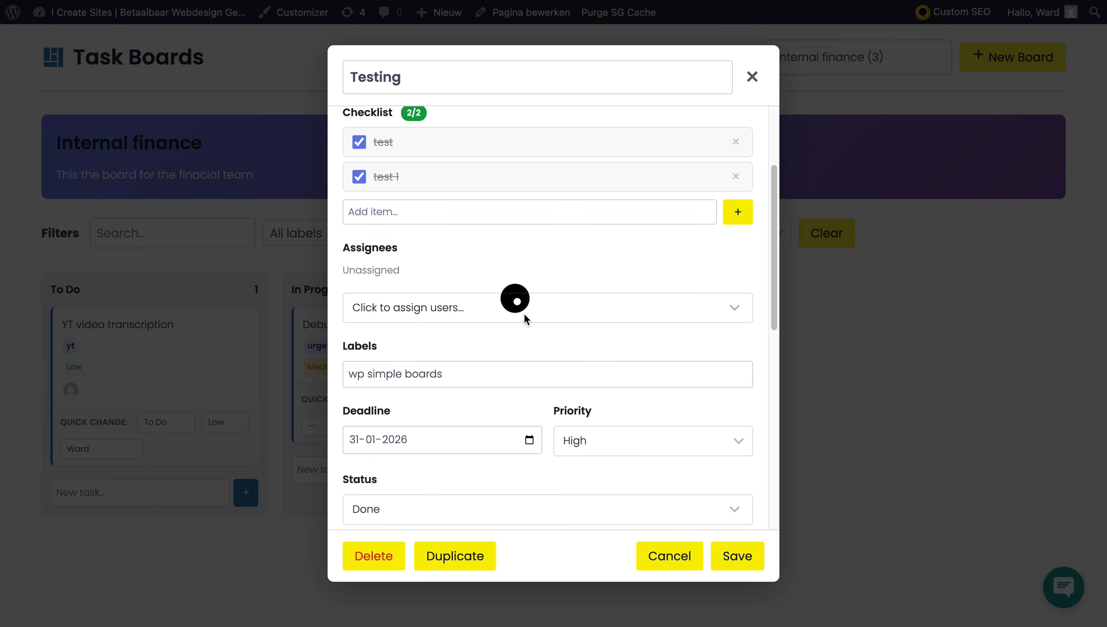
{"action": "left_click", "coordinate": [435, 288]}
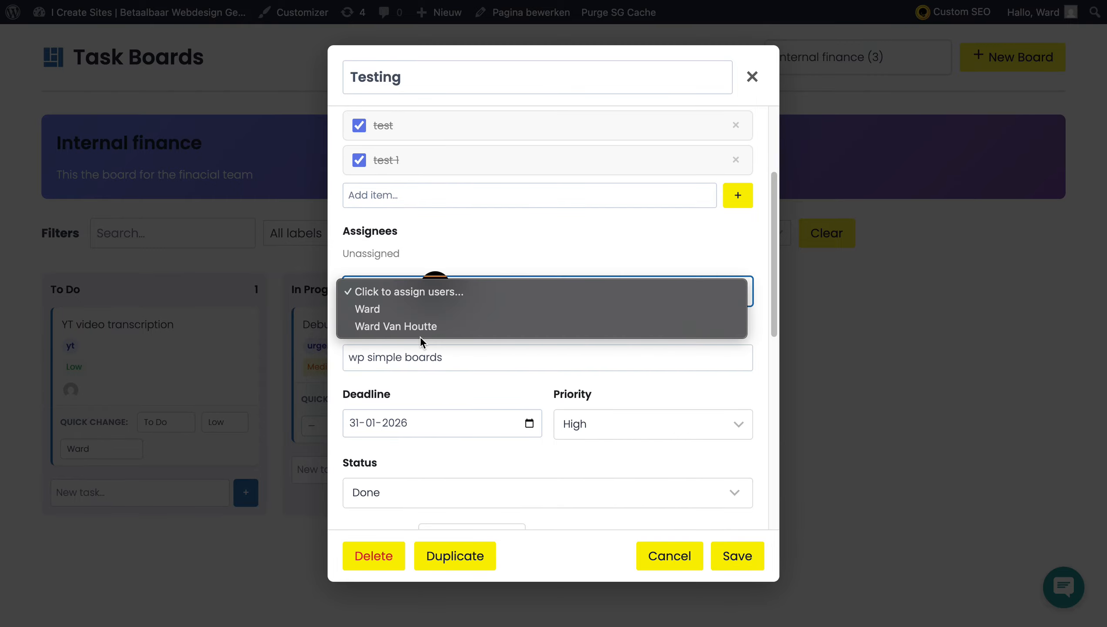
{"action": "left_click", "coordinate": [412, 325]}
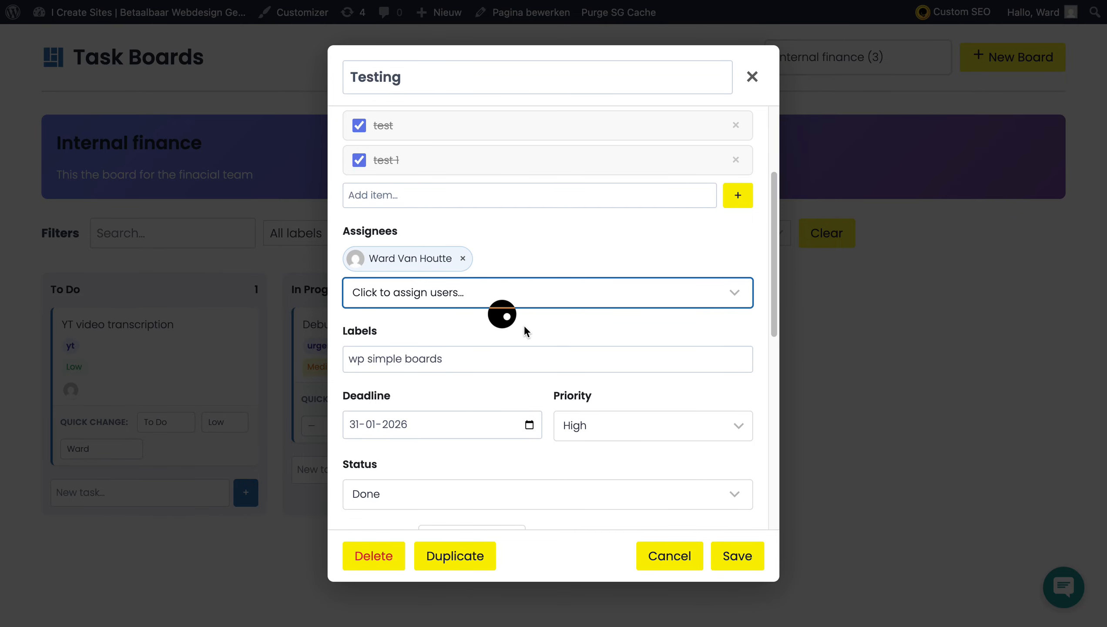
Open the Testing task's labels for editing
{"action": "scroll", "coordinate": [570, 302], "scroll_direction": "down", "scroll_amount": 1}
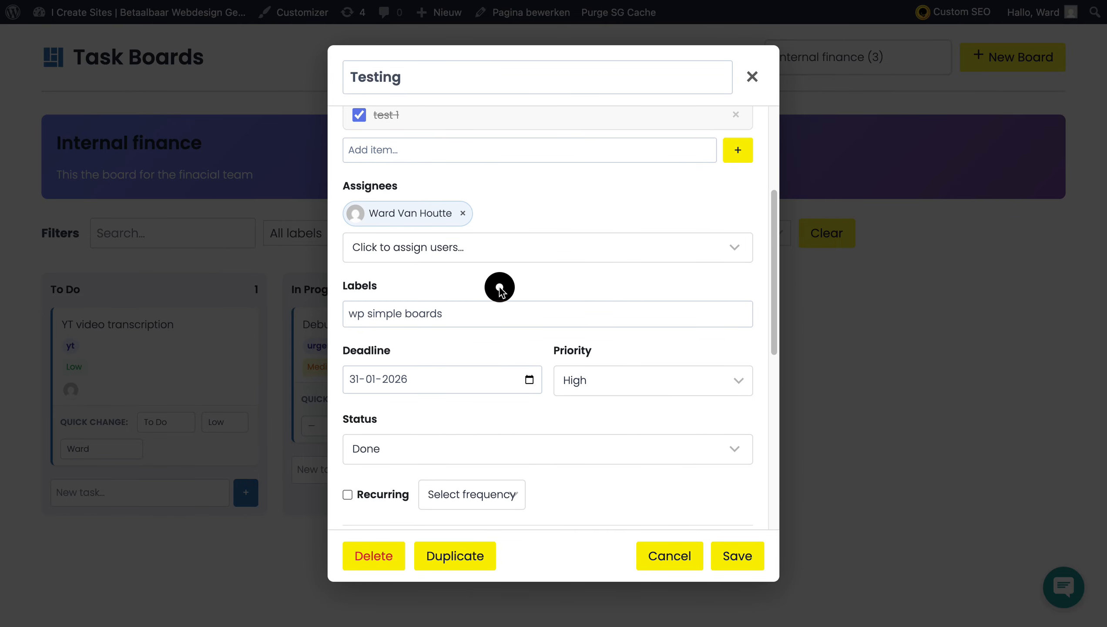
{"action": "scroll", "coordinate": [500, 290], "scroll_direction": "down", "scroll_amount": 1}
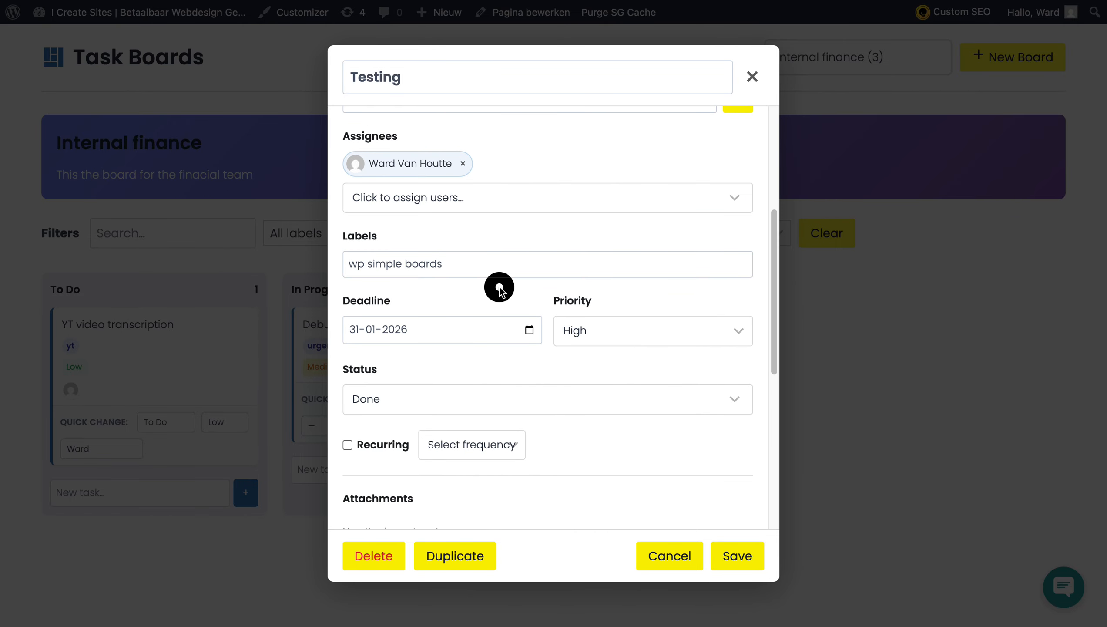
{"action": "left_click", "coordinate": [472, 264]}
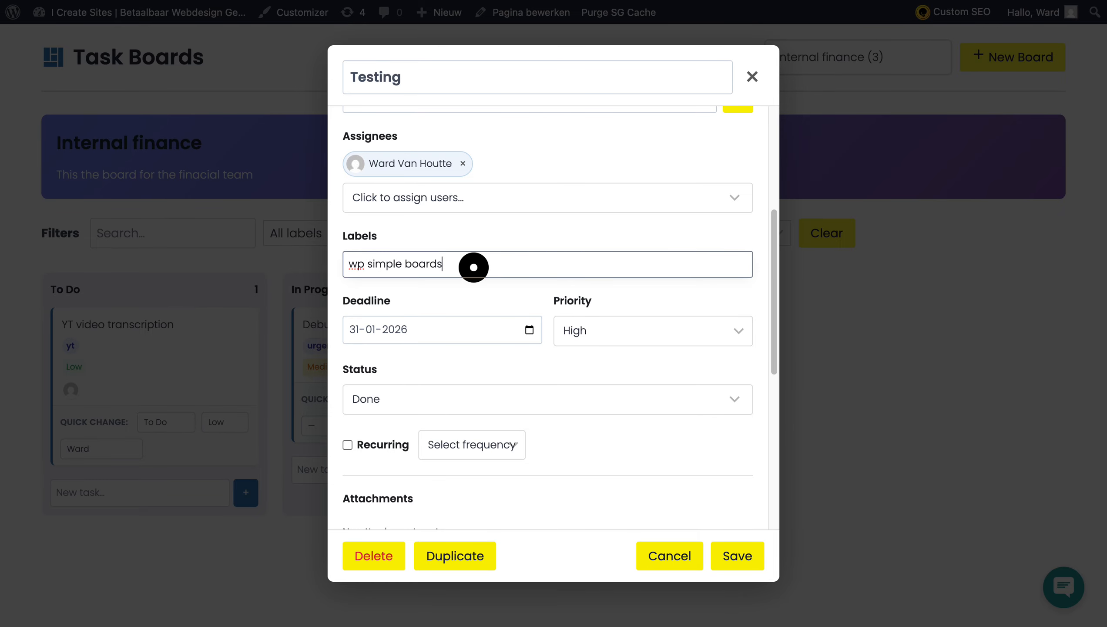
{"action": "scroll", "coordinate": [474, 267], "scroll_direction": "down", "scroll_amount": 1}
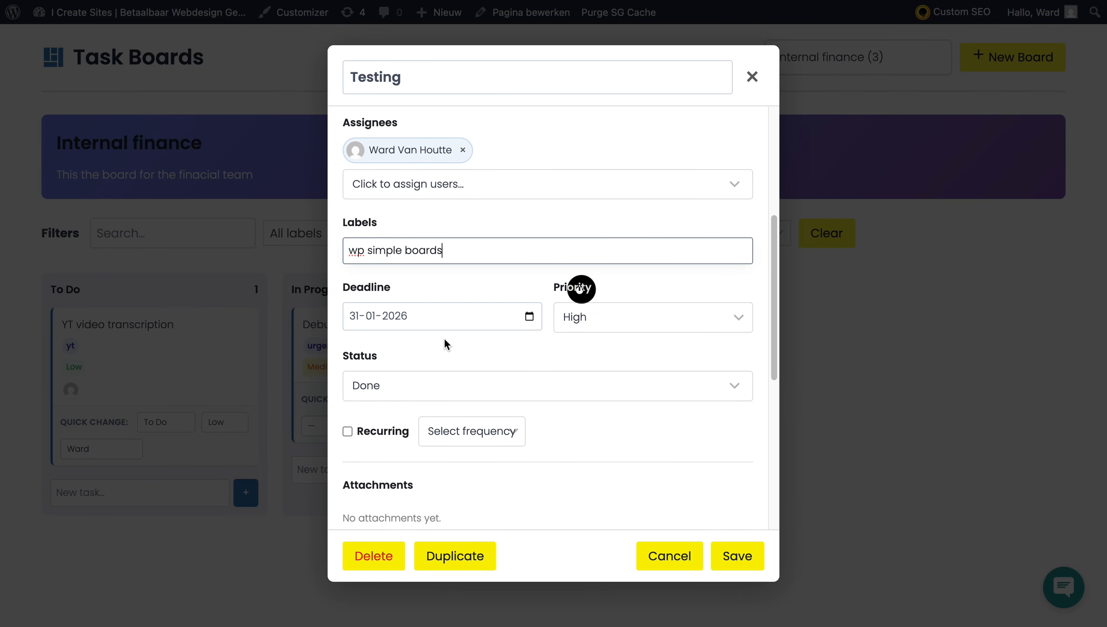
Make the Testing task recurring with a Daily frequency
{"action": "scroll", "coordinate": [482, 335], "scroll_direction": "down", "scroll_amount": 5}
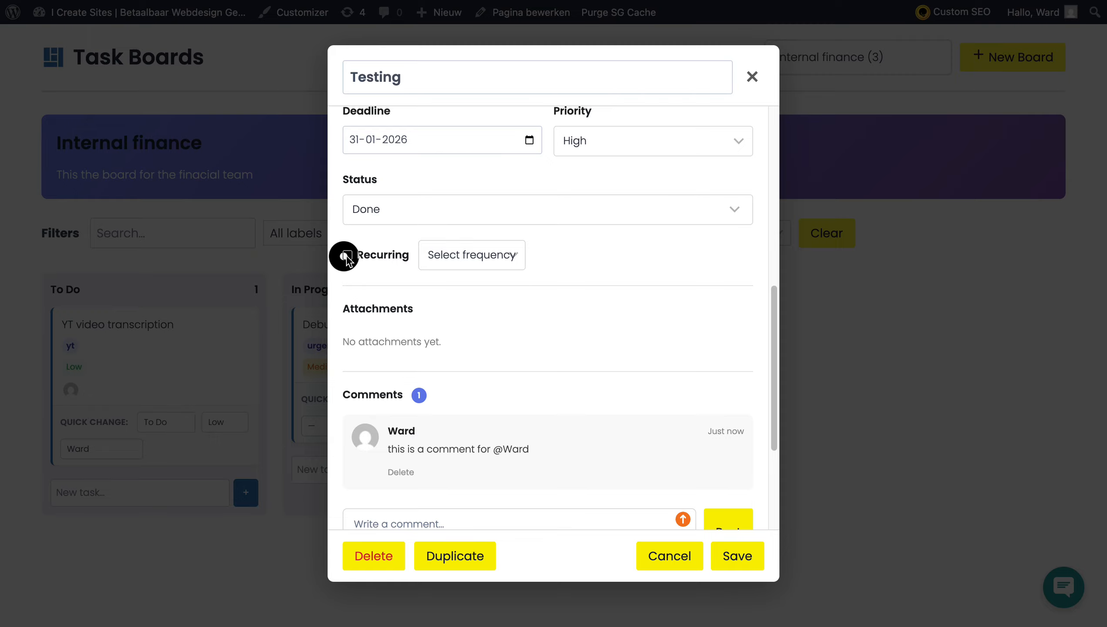
{"action": "left_click_drag", "start_coordinate": [347, 258], "coordinate": [599, 277]}
{"action": "left_click", "coordinate": [459, 254]}
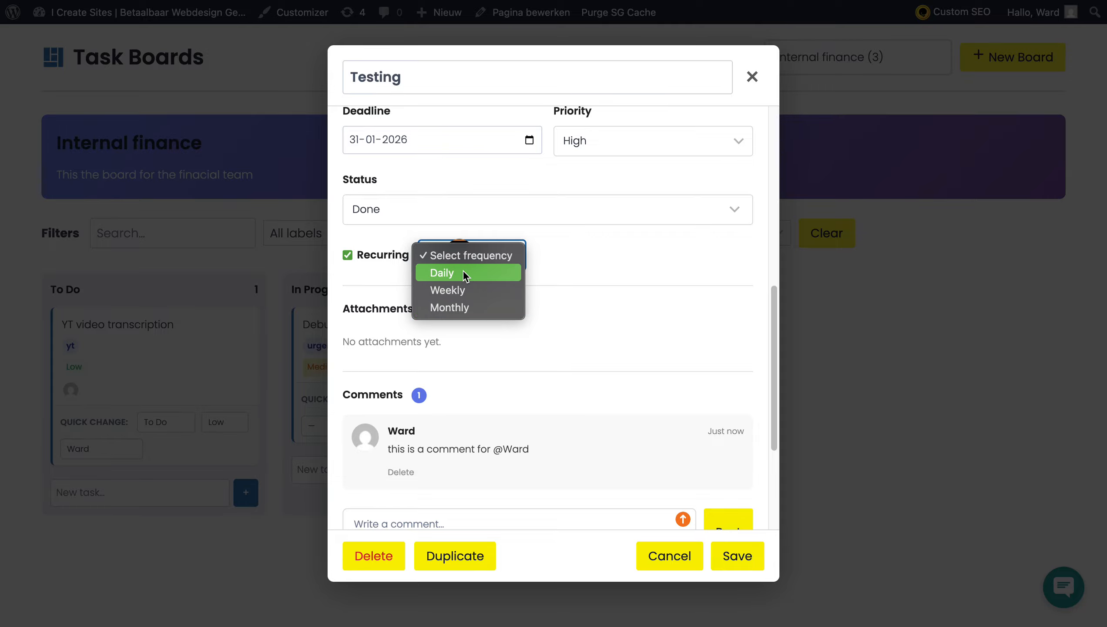
{"action": "left_click", "coordinate": [462, 269]}
Set the Testing task's deadline to 27-02-2026 and save the task
{"action": "scroll", "coordinate": [564, 254], "scroll_direction": "up", "scroll_amount": 2}
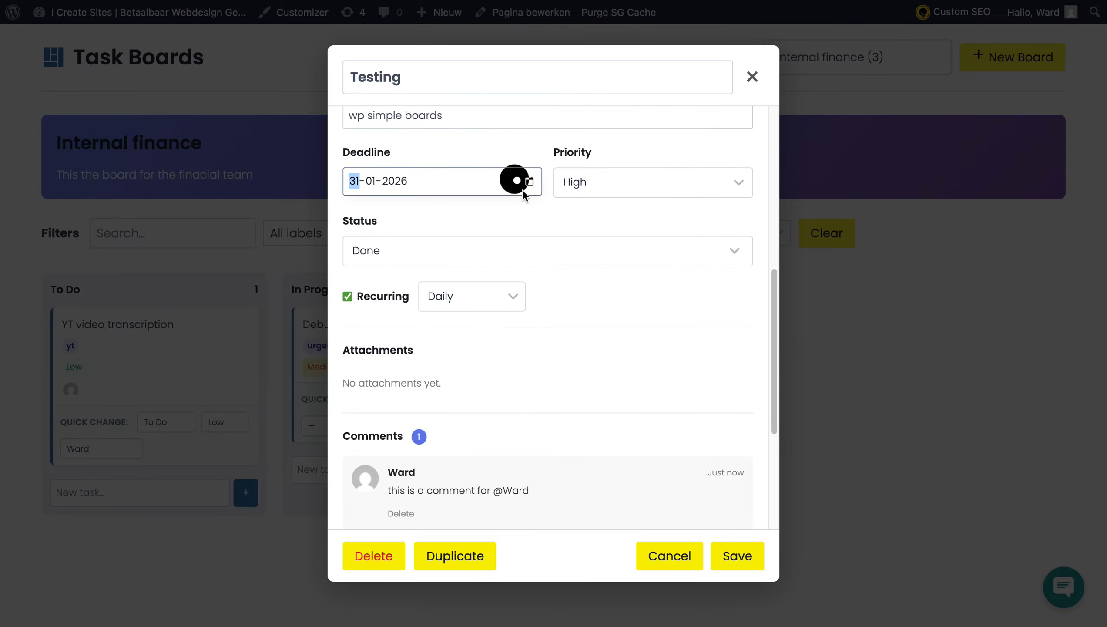
{"action": "left_click", "coordinate": [530, 181]}
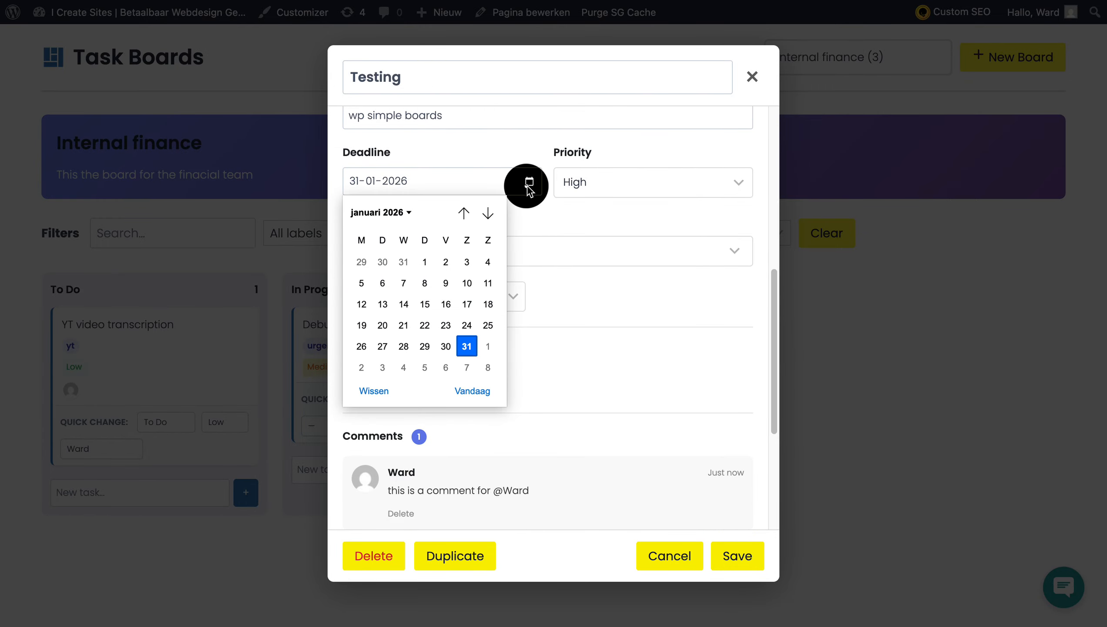
{"action": "left_click", "coordinate": [488, 213]}
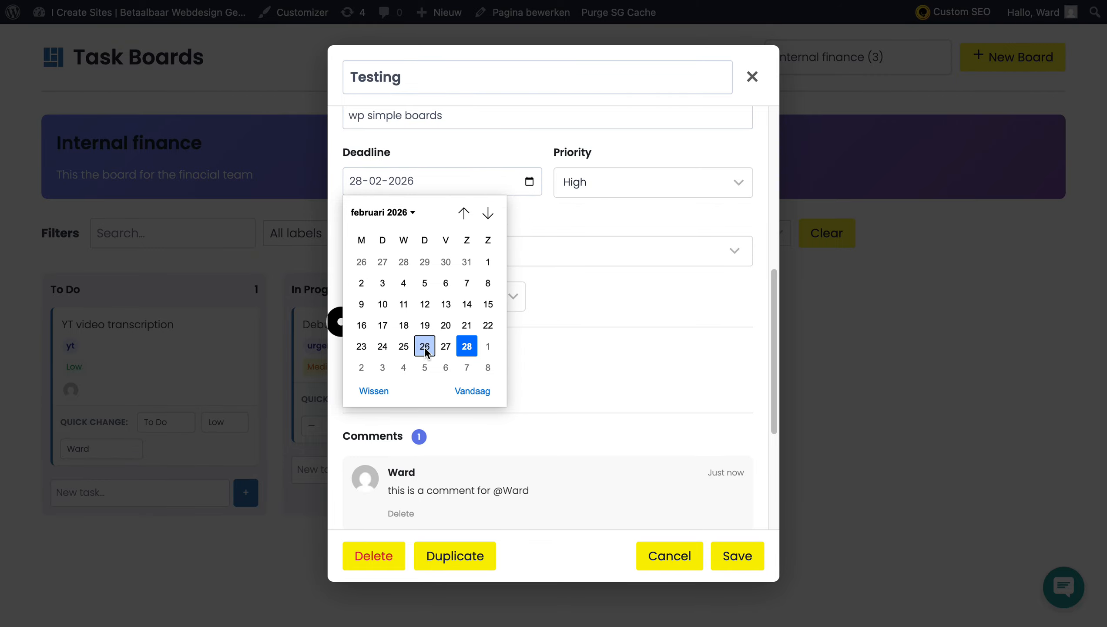
{"action": "left_click", "coordinate": [445, 346]}
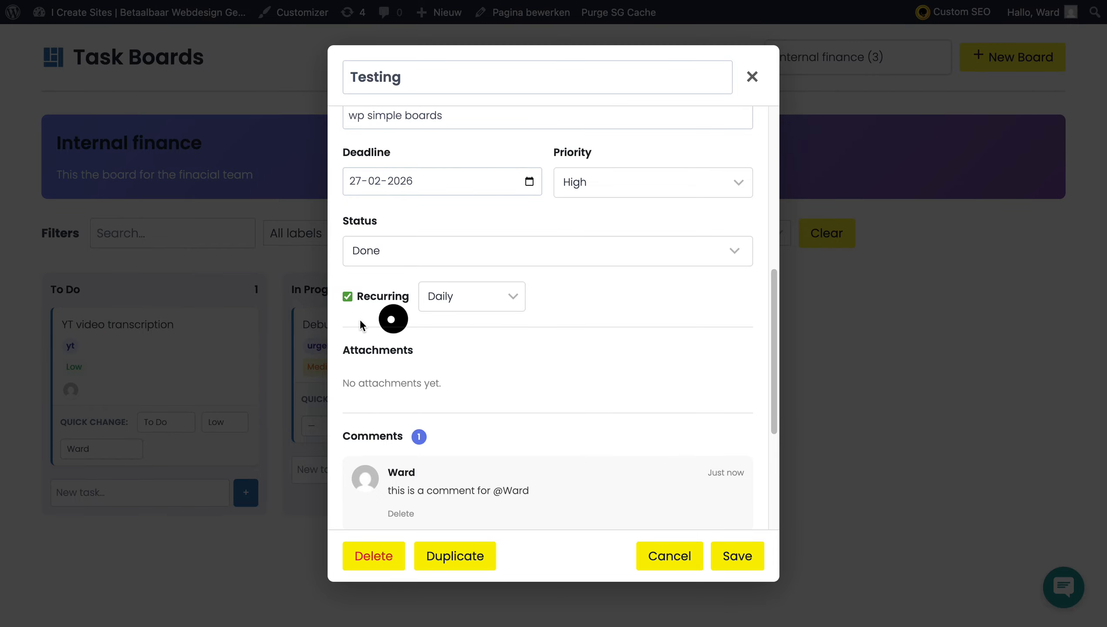
{"action": "scroll", "coordinate": [570, 373], "scroll_direction": "down", "scroll_amount": 5}
{"action": "left_click", "coordinate": [728, 555]}
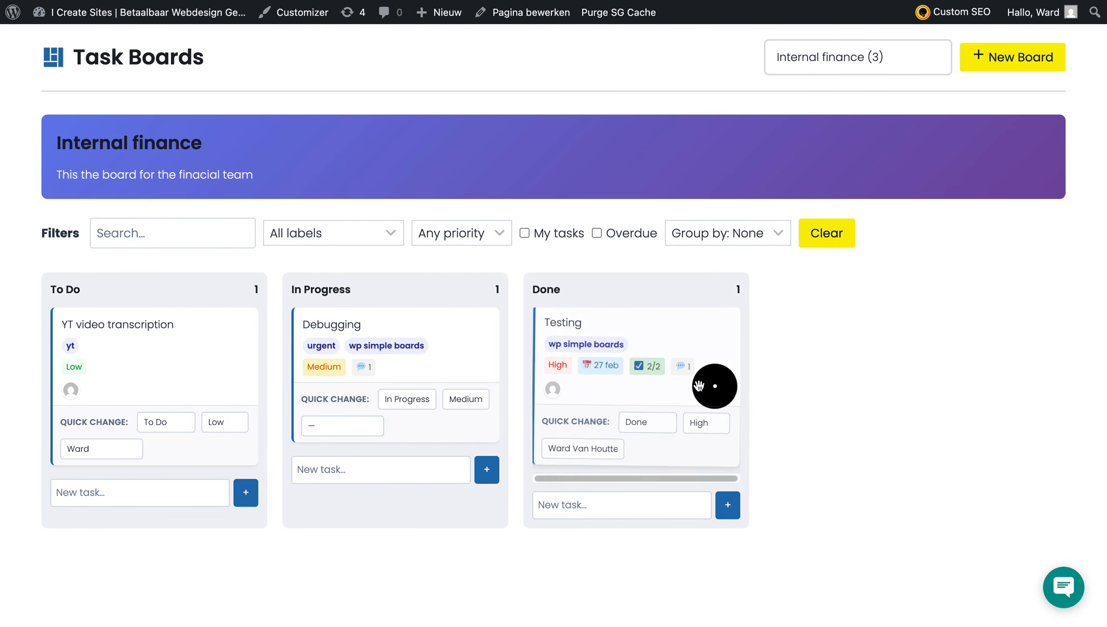
Move the Testing task from Done to In Progress and try to move it back to Done
{"action": "left_click_drag", "start_coordinate": [674, 432], "coordinate": [431, 419]}
{"action": "scroll", "coordinate": [428, 413], "scroll_direction": "down", "scroll_amount": 2}
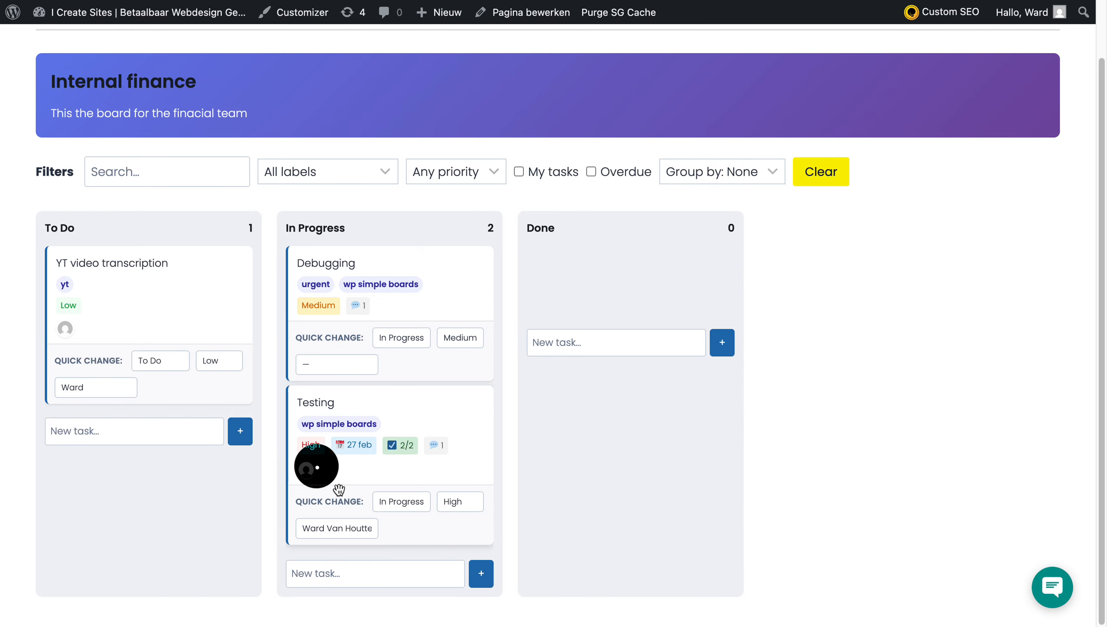
{"action": "left_click_drag", "start_coordinate": [417, 415], "coordinate": [617, 297]}
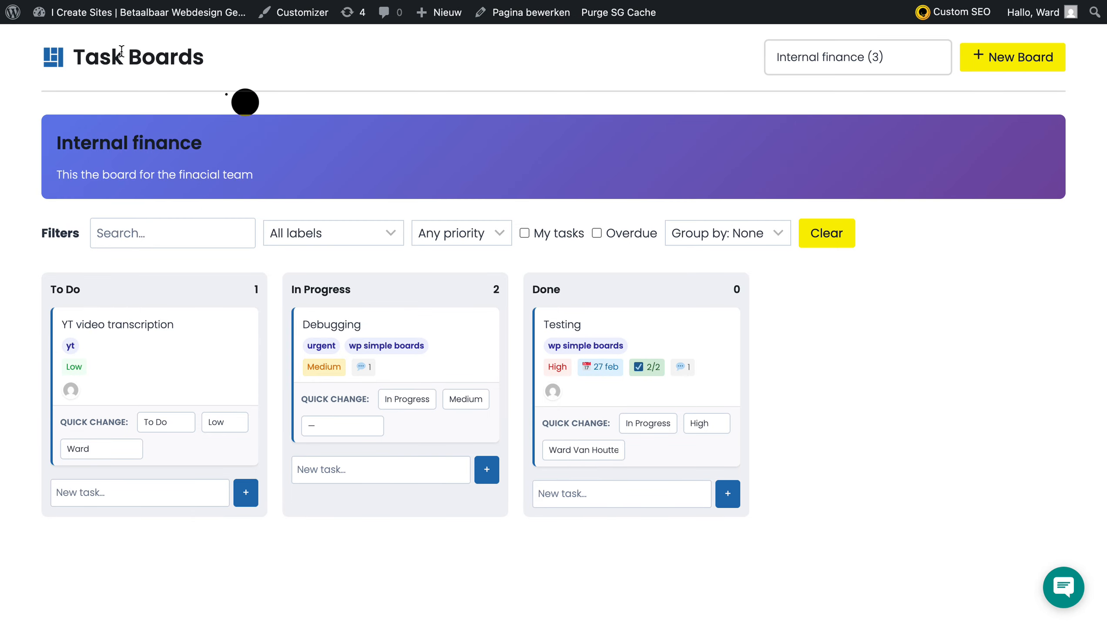
Reload the task boards page and reopen the Internal finance board
{"action": "mouse_move", "coordinate": [48, 7]}
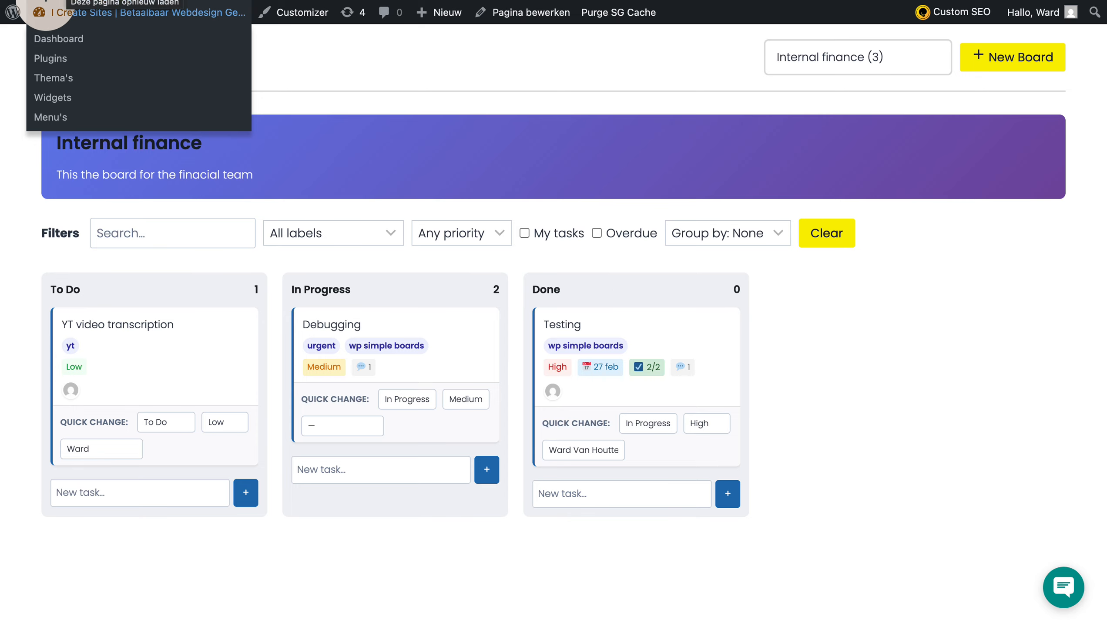
{"action": "left_click", "coordinate": [48, 8]}
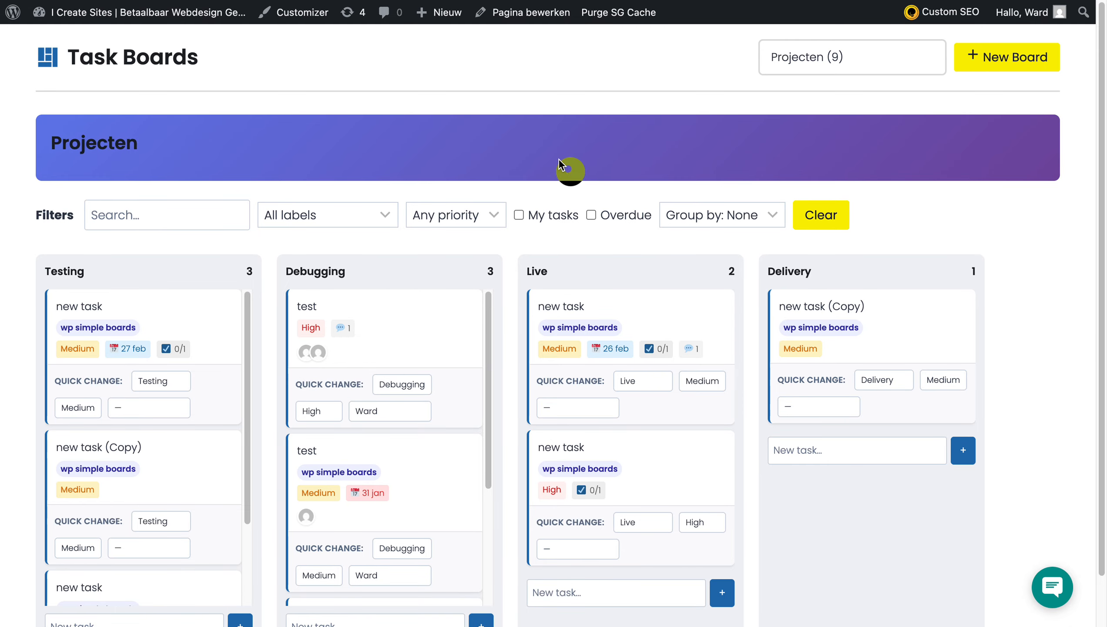
{"action": "left_click", "coordinate": [792, 65]}
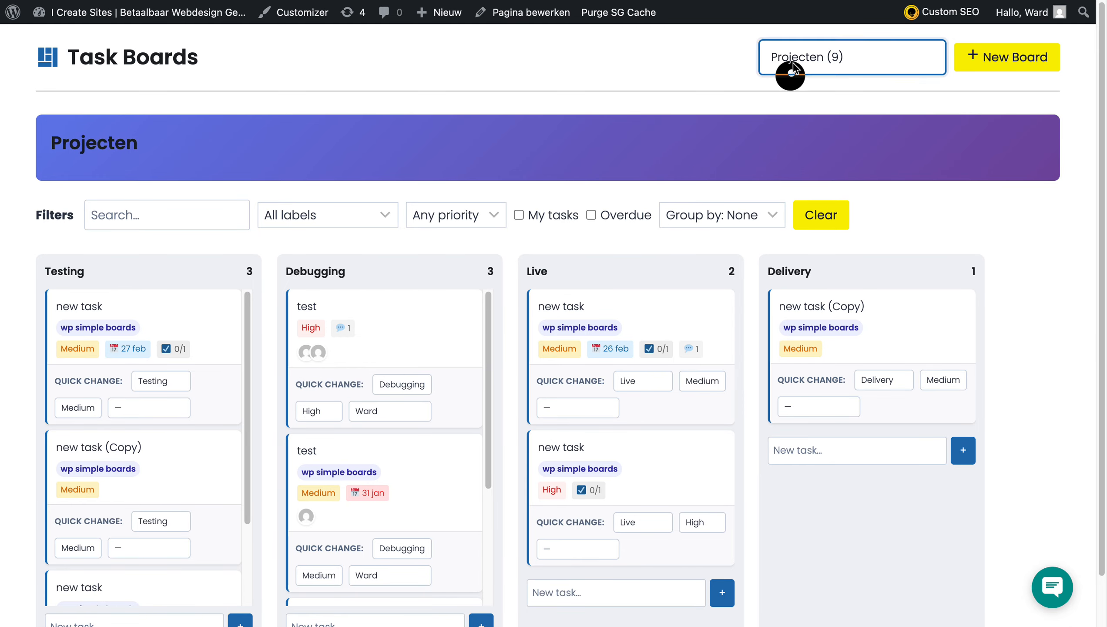
{"action": "left_click", "coordinate": [791, 42]}
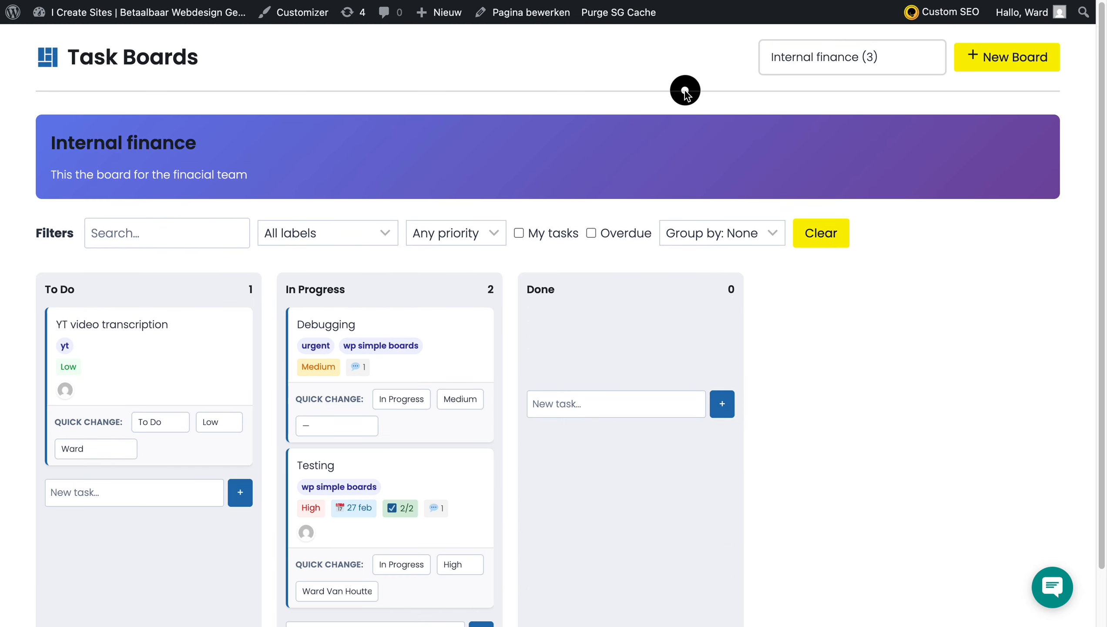
Move the Testing task from In Progress to the Done column
{"action": "scroll", "coordinate": [684, 91], "scroll_direction": "down", "scroll_amount": 2}
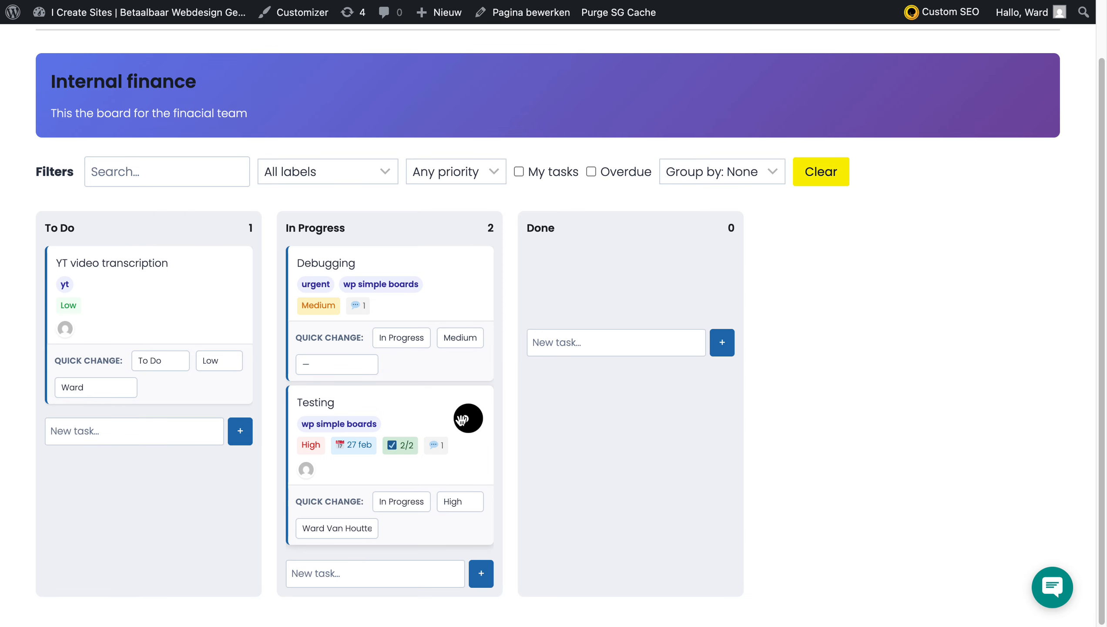
{"action": "left_click_drag", "start_coordinate": [458, 422], "coordinate": [803, 390]}
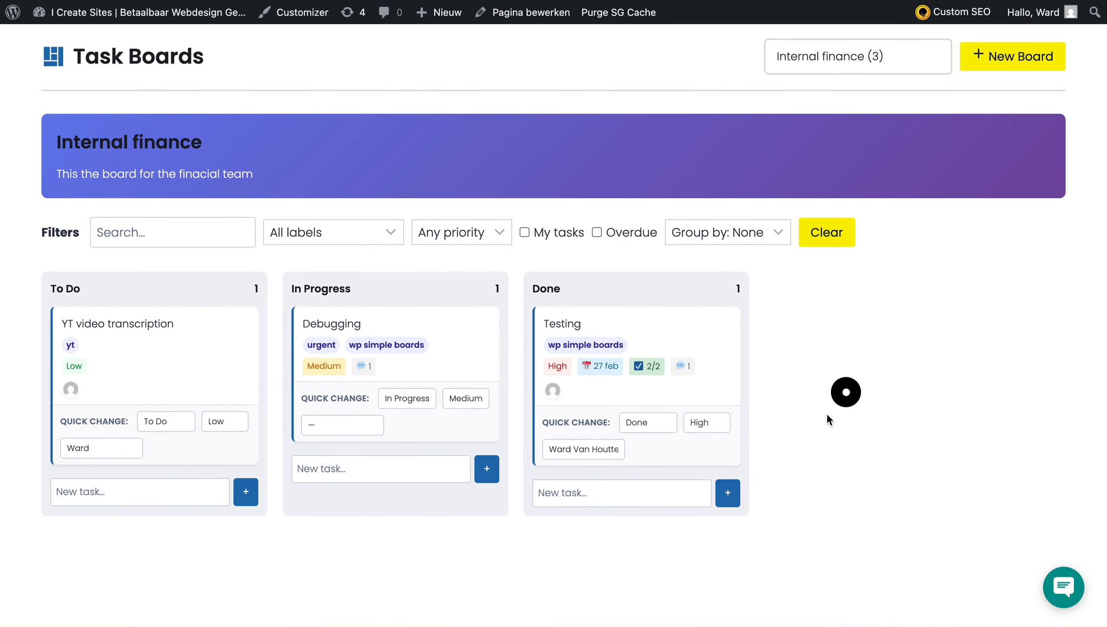
Refresh the Internal finance board by switching to the "Add new board" board and back
{"action": "left_click", "coordinate": [827, 62]}
{"action": "left_click", "coordinate": [825, 62]}
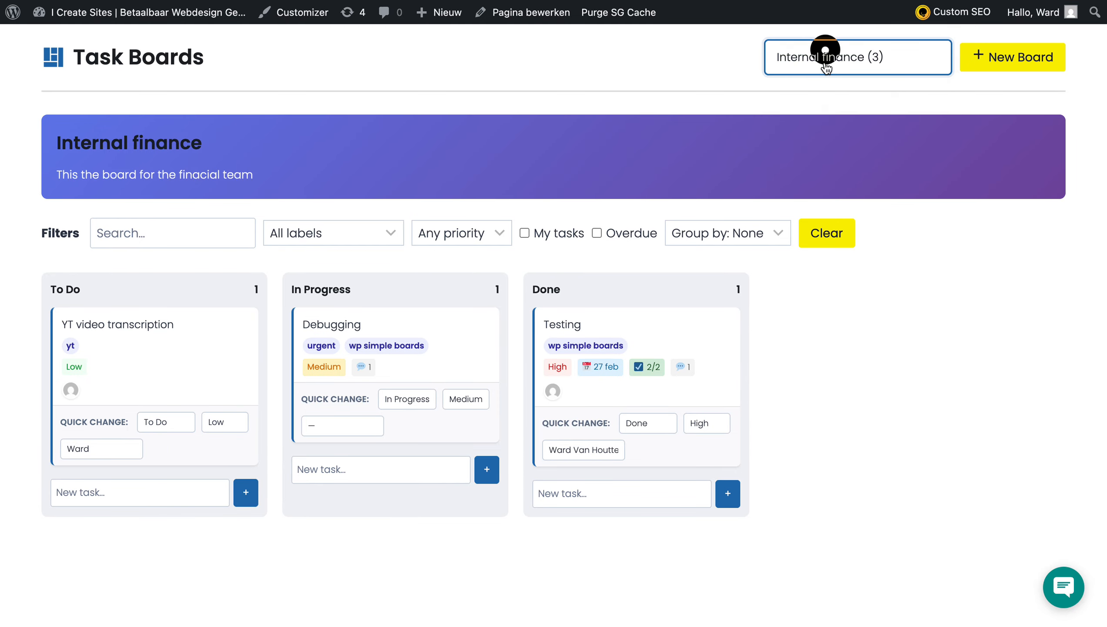
{"action": "left_click", "coordinate": [823, 53]}
{"action": "left_click", "coordinate": [820, 44]}
{"action": "left_click", "coordinate": [820, 63]}
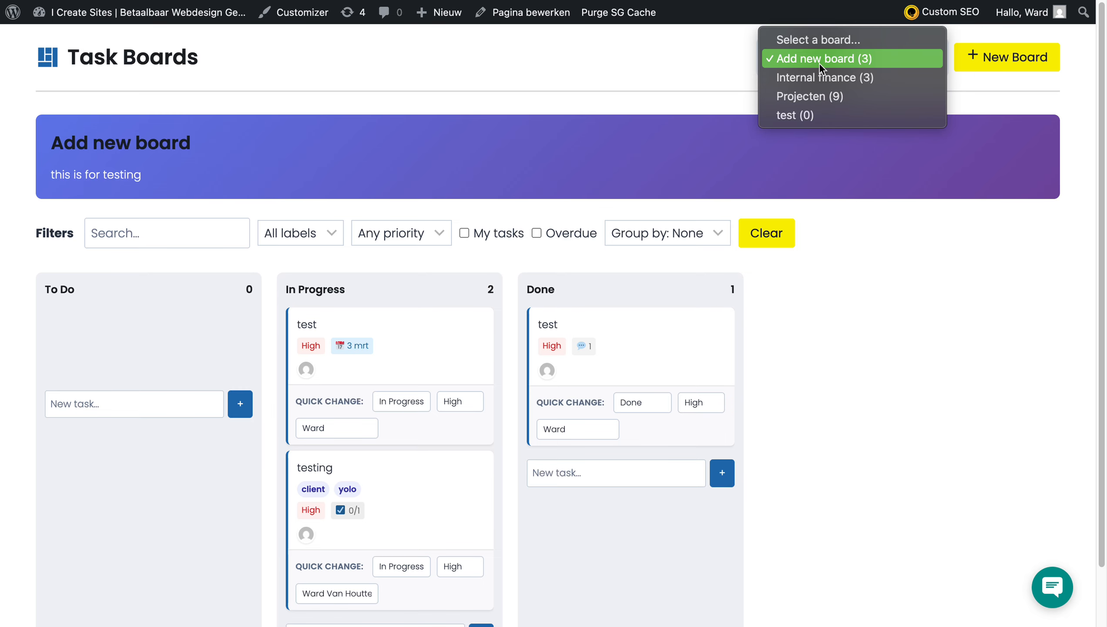
{"action": "left_click", "coordinate": [820, 75]}
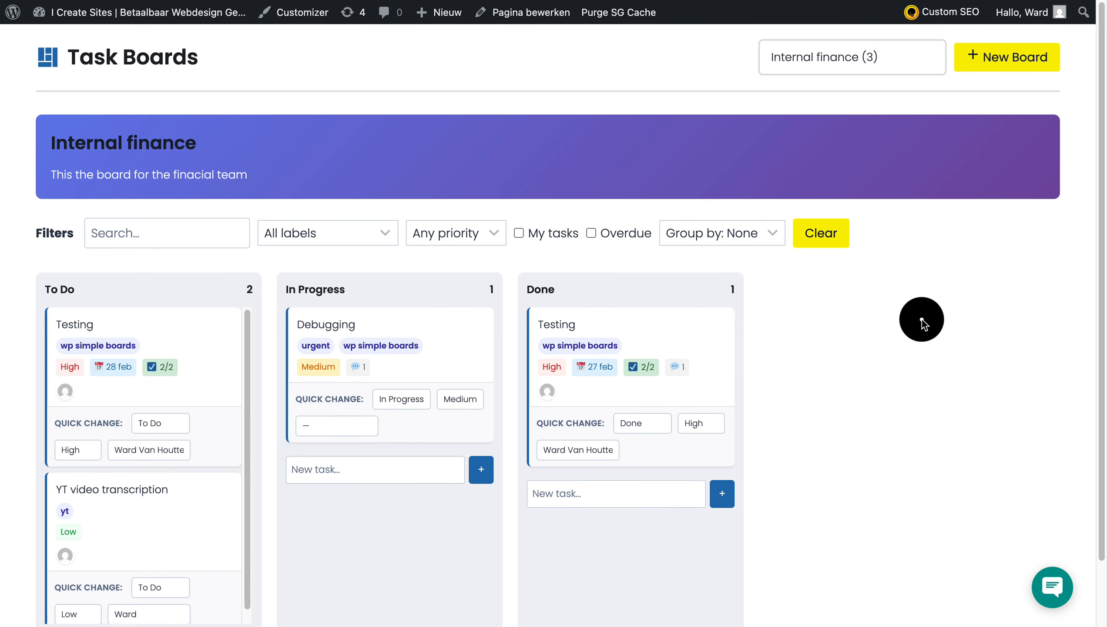
Move the recurring Testing task due 28 feb from To Do to Done
{"action": "scroll", "coordinate": [922, 318], "scroll_direction": "down", "scroll_amount": 1}
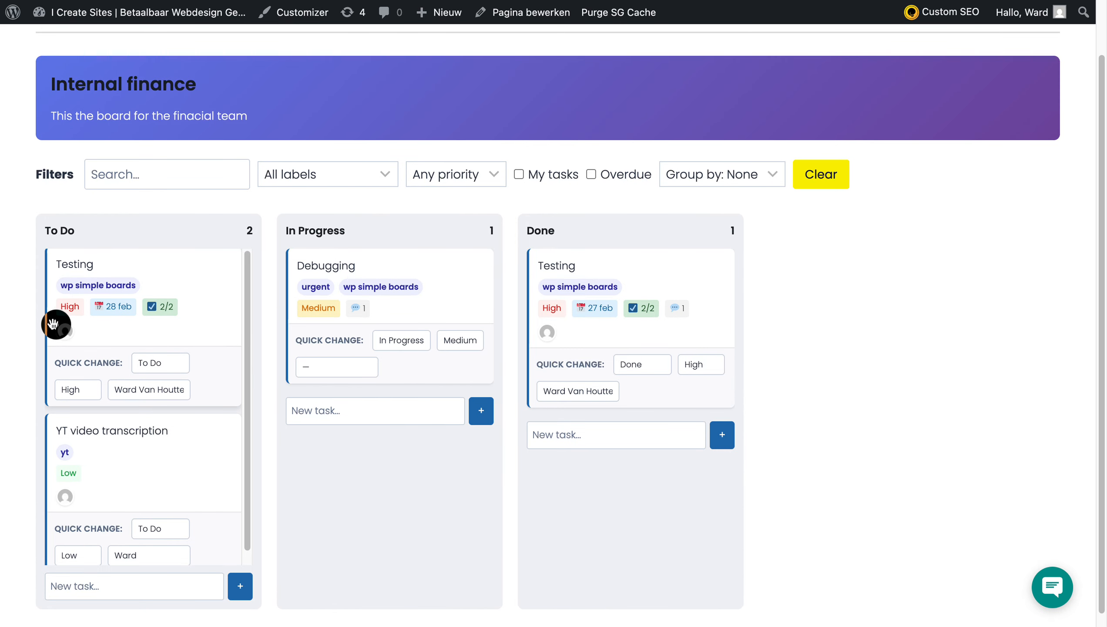
{"action": "left_click_drag", "start_coordinate": [53, 323], "coordinate": [660, 316]}
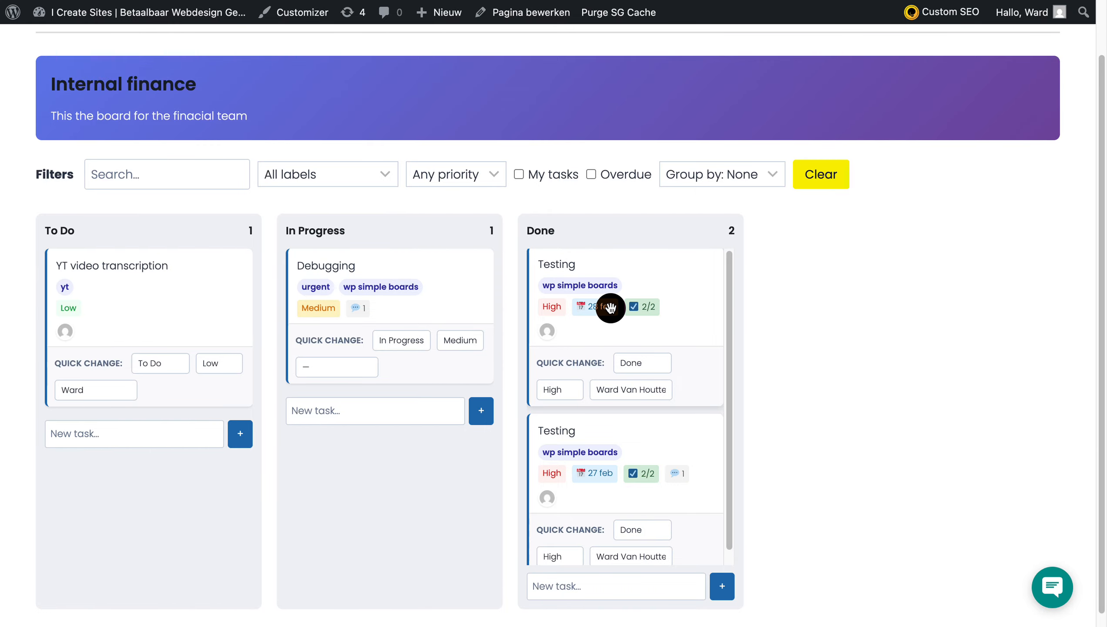
Switch to the Projecten board and back to Internal finance to reload its tasks
{"action": "scroll", "coordinate": [882, 317], "scroll_direction": "up", "scroll_amount": 3}
{"action": "left_click", "coordinate": [809, 68]}
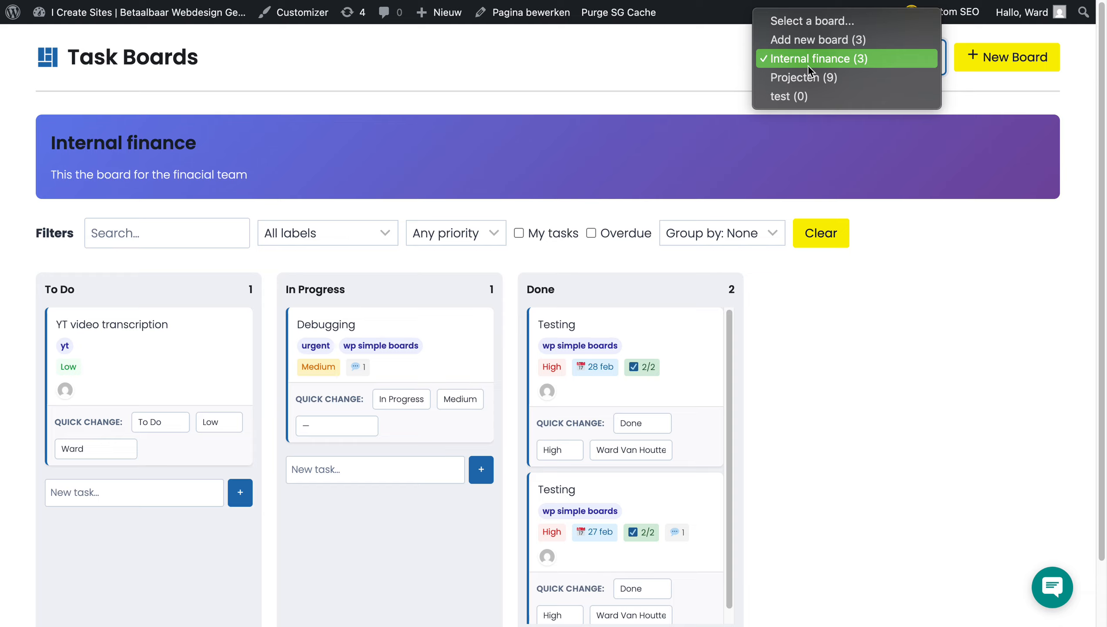
{"action": "left_click", "coordinate": [809, 74]}
{"action": "left_click", "coordinate": [810, 60]}
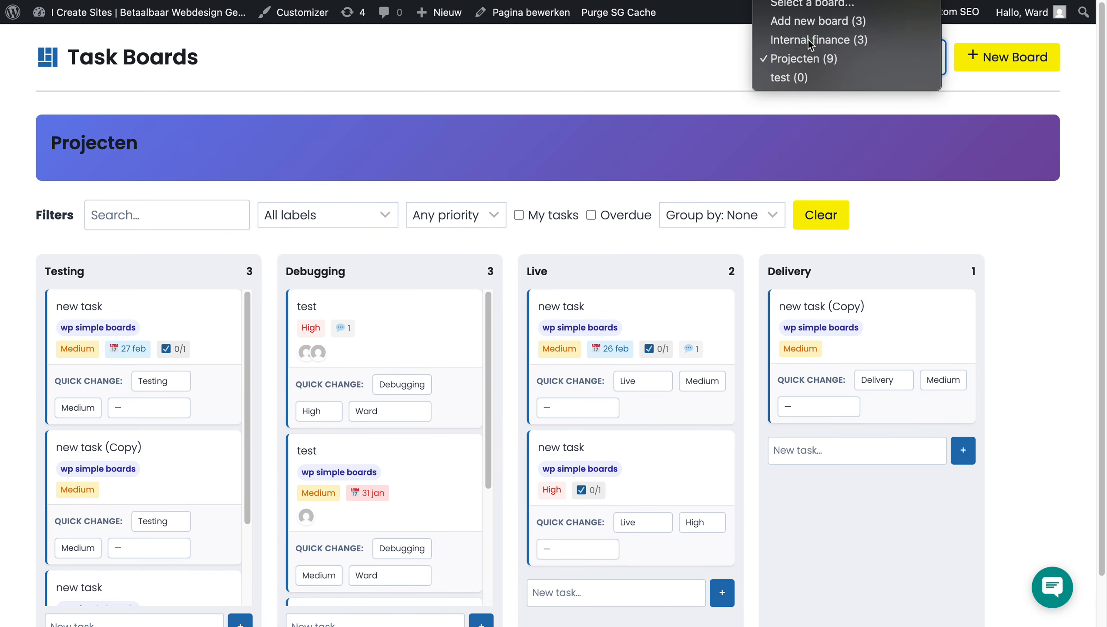
{"action": "left_click", "coordinate": [808, 40]}
{"action": "scroll", "coordinate": [704, 197], "scroll_direction": "down", "scroll_amount": 2}
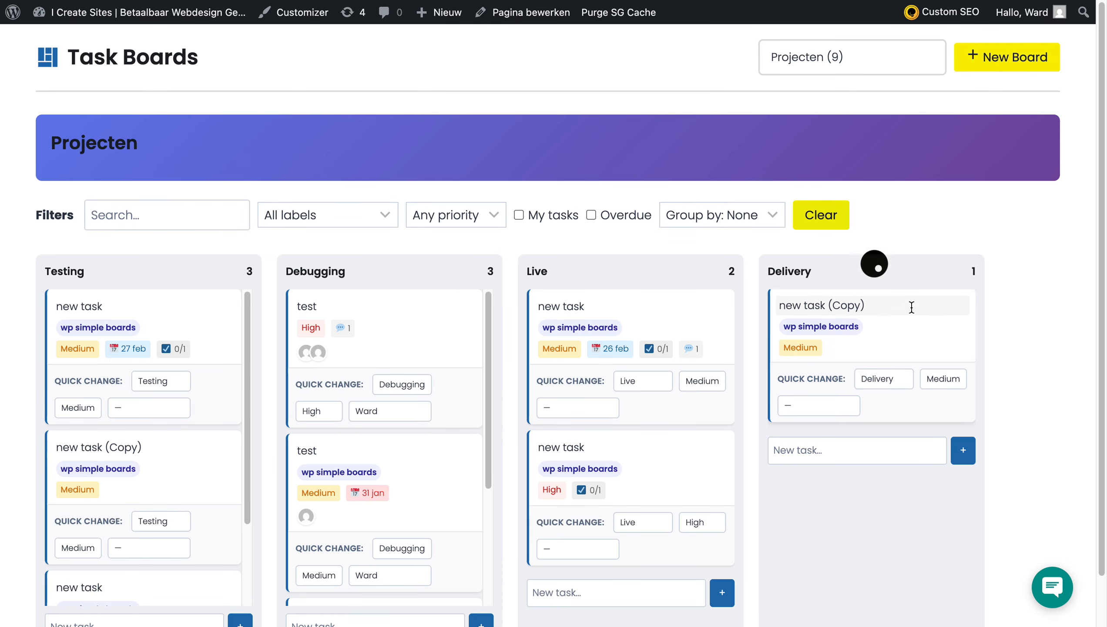
Look over the Projecten board, open the high-priority Live task to examine its recurrence, comments and activity, and close it
{"action": "scroll", "coordinate": [903, 351], "scroll_direction": "down", "scroll_amount": 1}
{"action": "scroll", "coordinate": [928, 384], "scroll_direction": "down", "scroll_amount": 1}
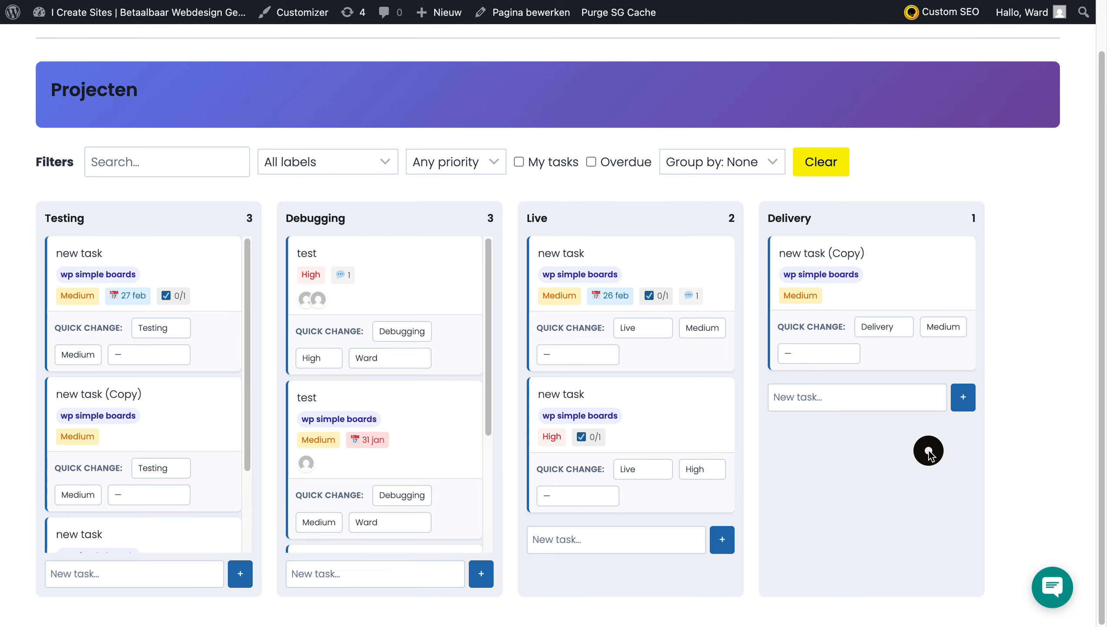
{"action": "scroll", "coordinate": [929, 451], "scroll_direction": "up", "scroll_amount": 2}
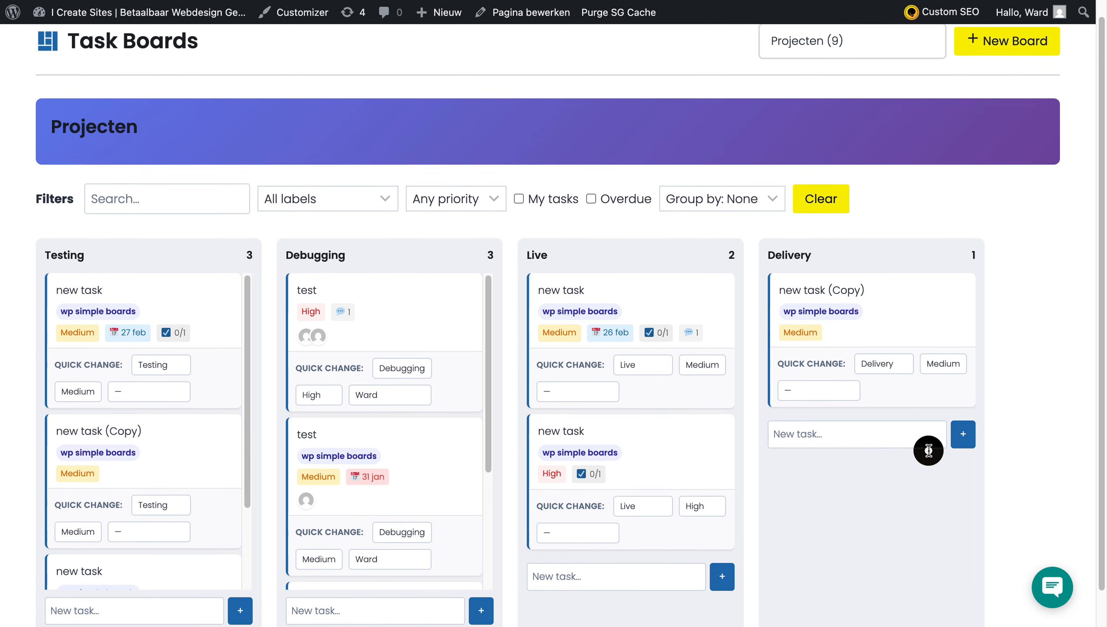
{"action": "scroll", "coordinate": [929, 451], "scroll_direction": "down", "scroll_amount": 2}
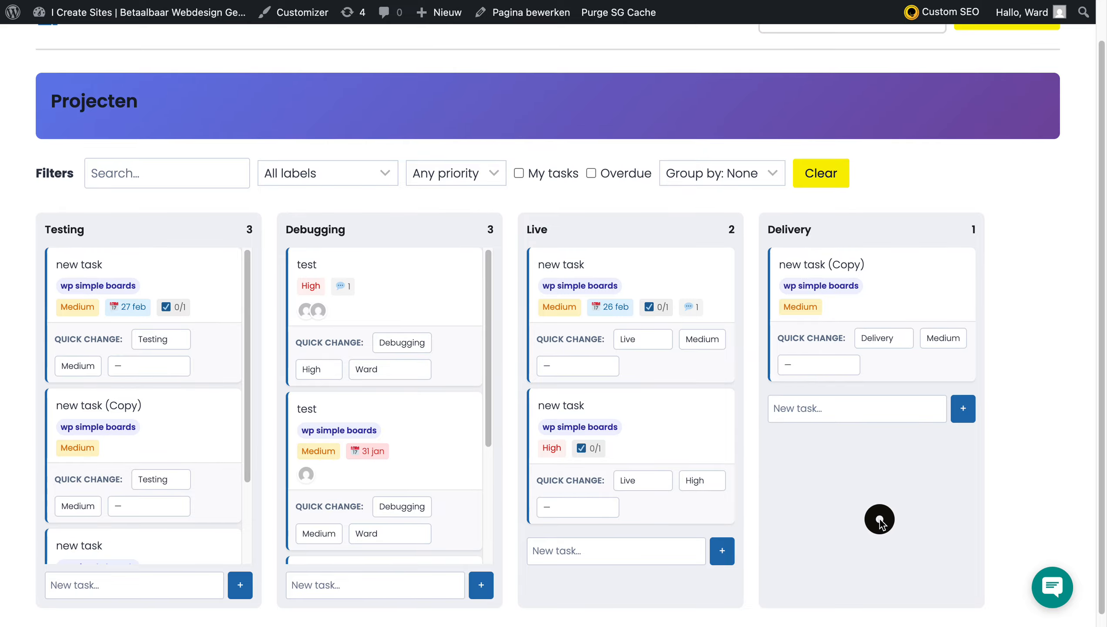
{"action": "scroll", "coordinate": [879, 521], "scroll_direction": "down", "scroll_amount": 1}
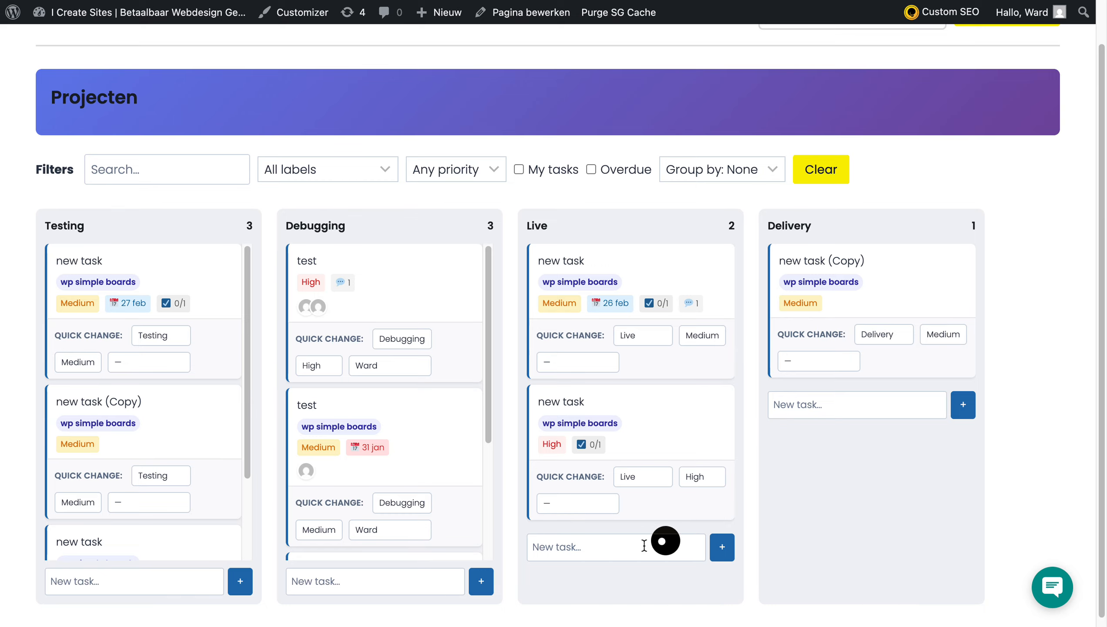
{"action": "left_click", "coordinate": [673, 427]}
{"action": "scroll", "coordinate": [610, 235], "scroll_direction": "down", "scroll_amount": 10}
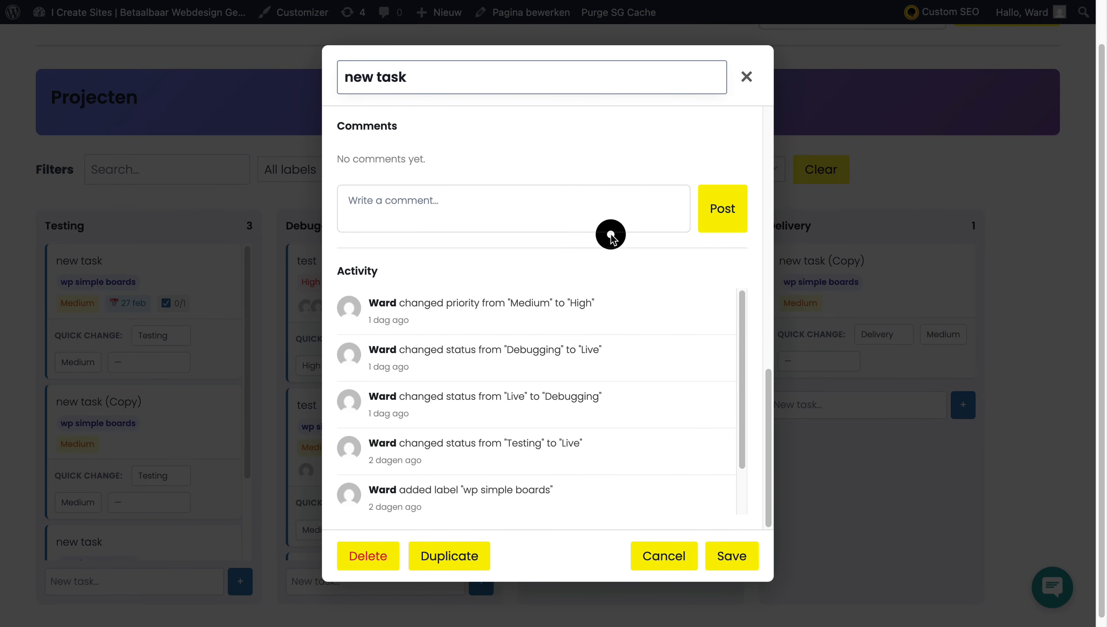
{"action": "scroll", "coordinate": [610, 234], "scroll_direction": "up", "scroll_amount": 10}
{"action": "scroll", "coordinate": [622, 220], "scroll_direction": "down", "scroll_amount": 1}
{"action": "scroll", "coordinate": [612, 354], "scroll_direction": "down", "scroll_amount": 5}
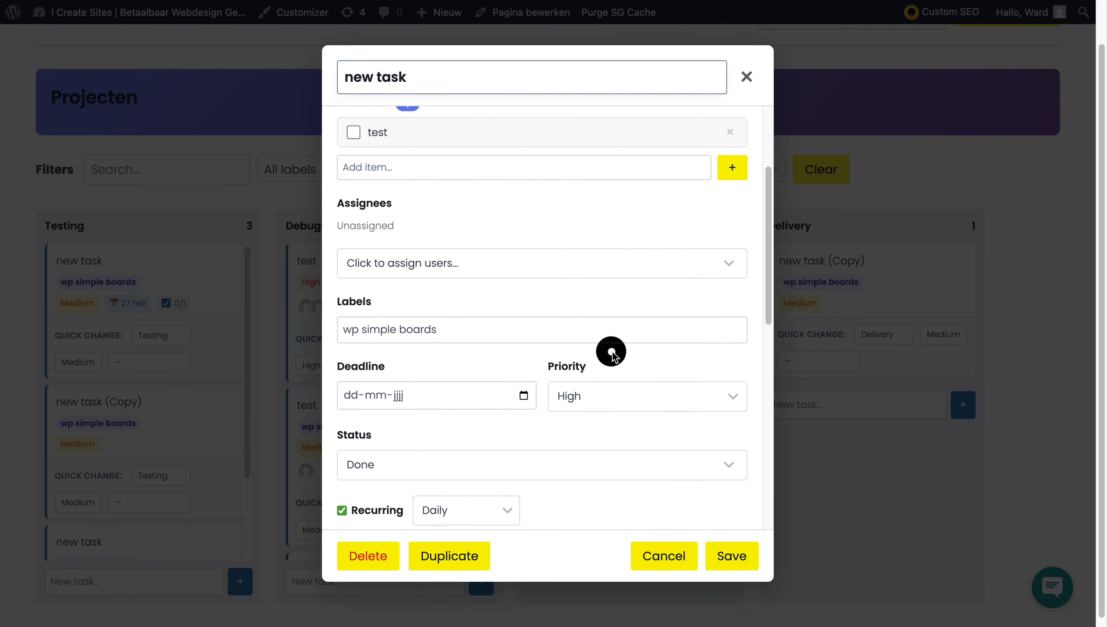
{"action": "scroll", "coordinate": [614, 263], "scroll_direction": "up", "scroll_amount": 6}
{"action": "left_click", "coordinate": [747, 76]}
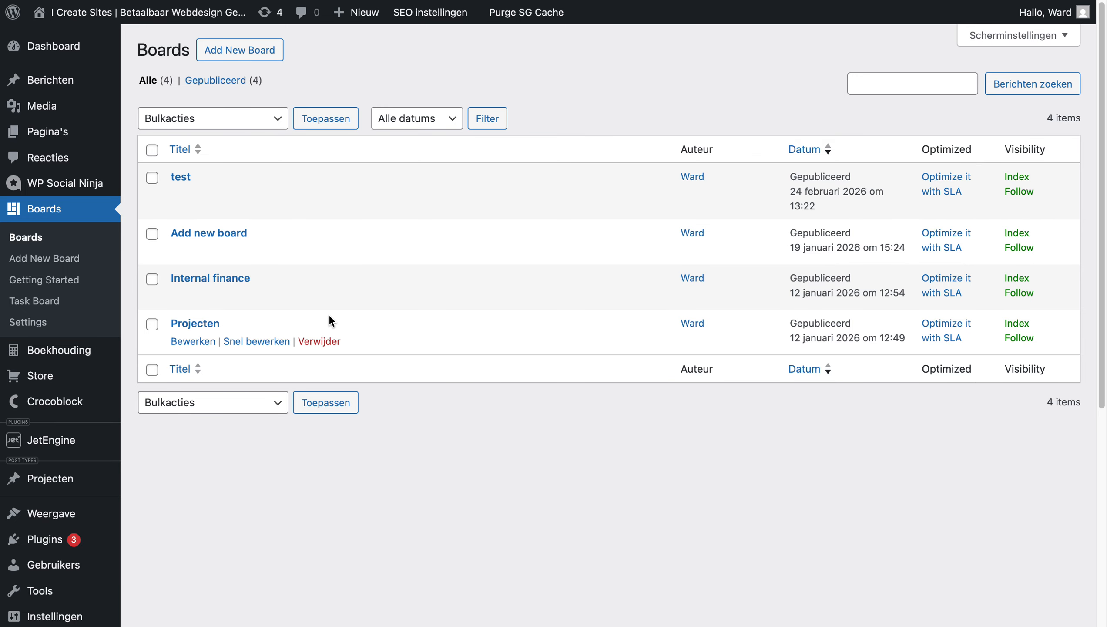
Open the Internal finance board for editing, rename its To Do column as "Whatever I want", and update the board
{"action": "left_click", "coordinate": [224, 281]}
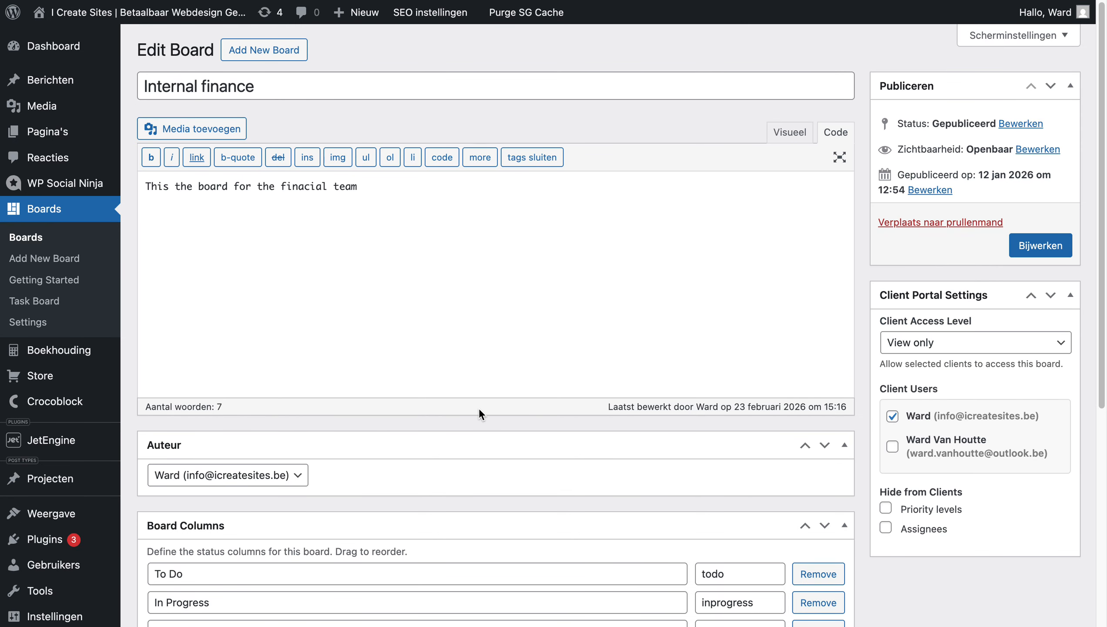
{"action": "scroll", "coordinate": [479, 408], "scroll_direction": "down", "scroll_amount": 5}
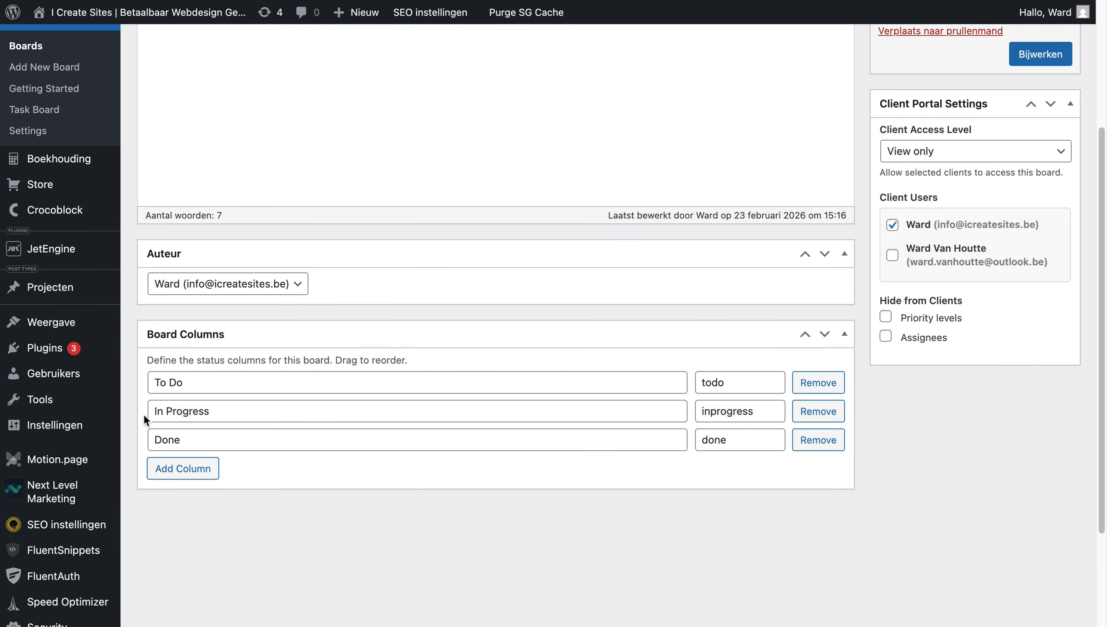
{"action": "left_click", "coordinate": [190, 384]}
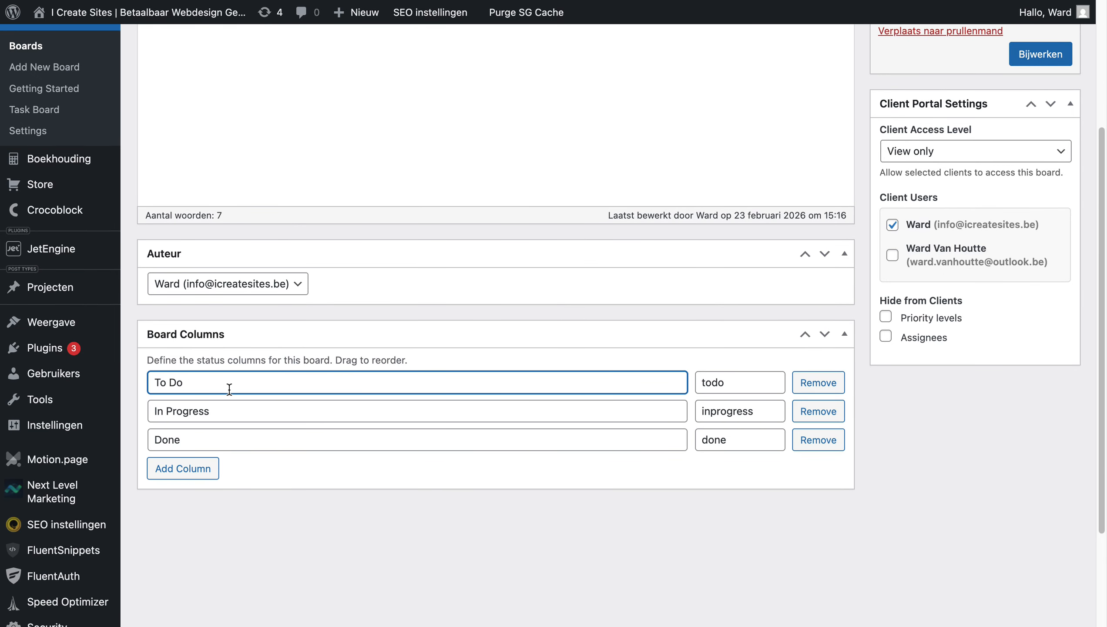
{"action": "key", "text": "BackSpace"}
{"action": "key", "text": "BackSpace"}
{"action": "key", "text": "BackSpace"}
{"action": "key", "text": "BackSpace"}
{"action": "key", "text": "BackSpace"}
{"action": "type", "text": "Whatever I want"}
{"action": "left_click", "coordinate": [1017, 55]}
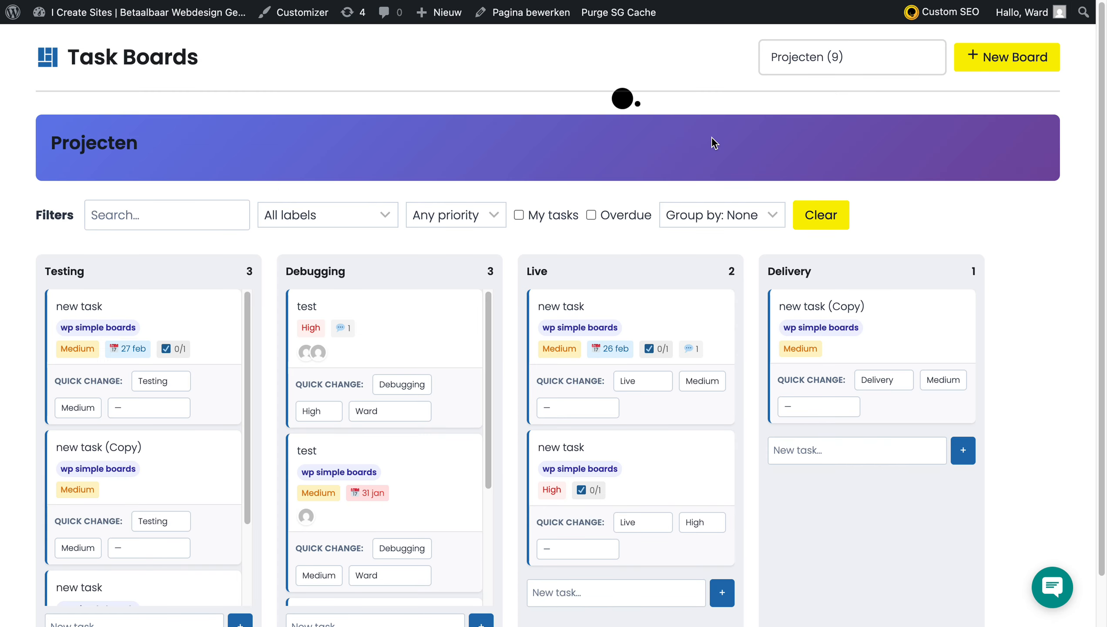
Switch the front-end task board to Internal finance and check the first column's heading
{"action": "left_click", "coordinate": [804, 57]}
{"action": "left_click", "coordinate": [717, 51]}
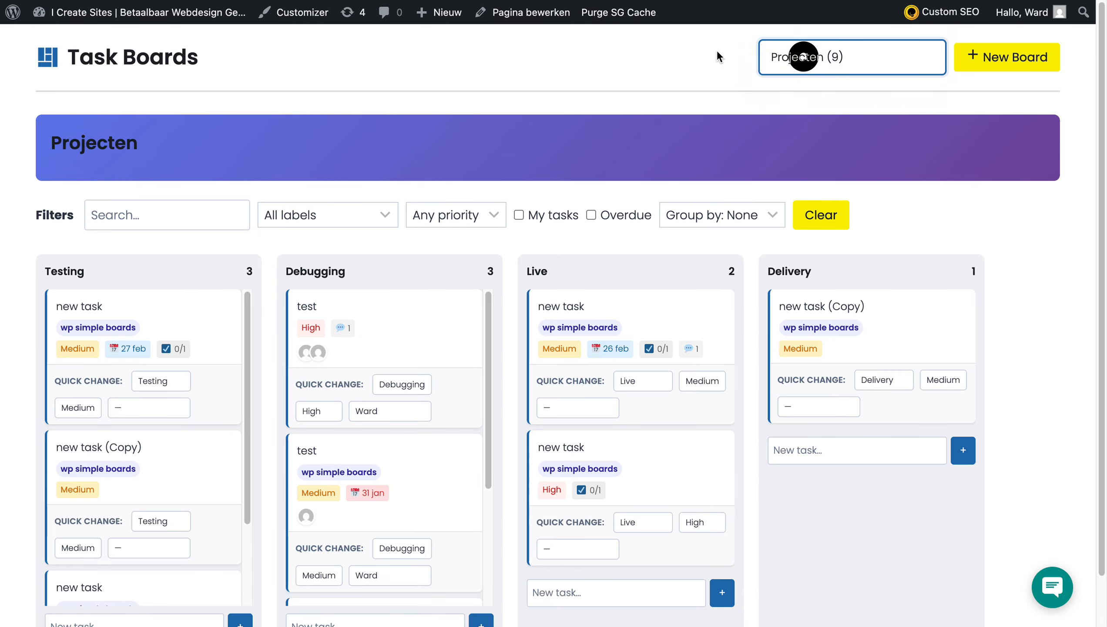
{"action": "left_click_drag", "start_coordinate": [47, 289], "coordinate": [129, 290]}
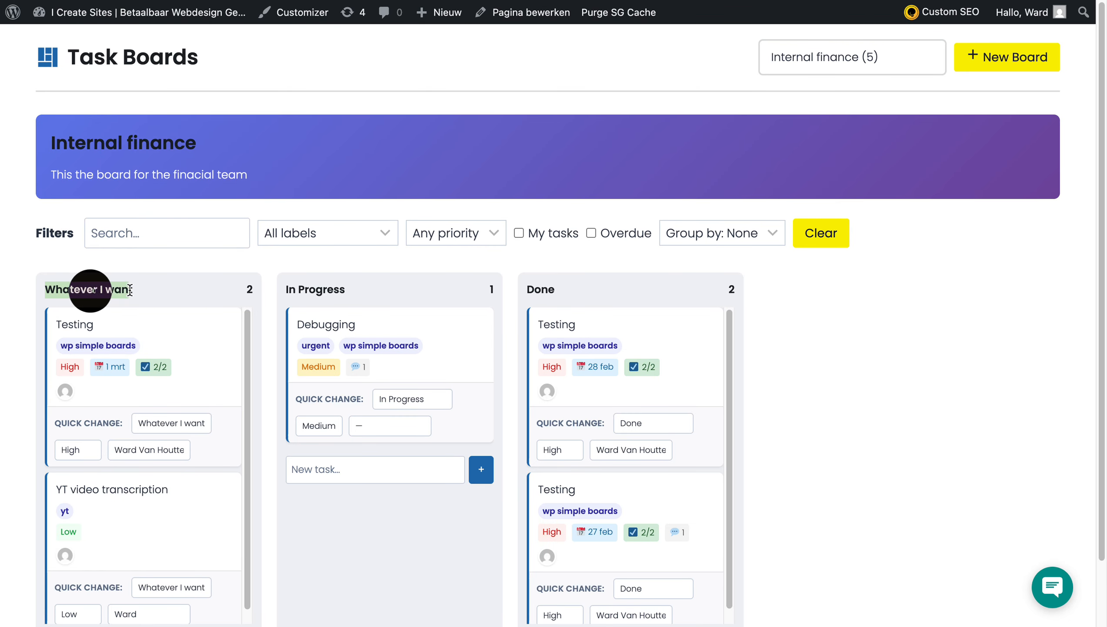
{"action": "left_click", "coordinate": [147, 262]}
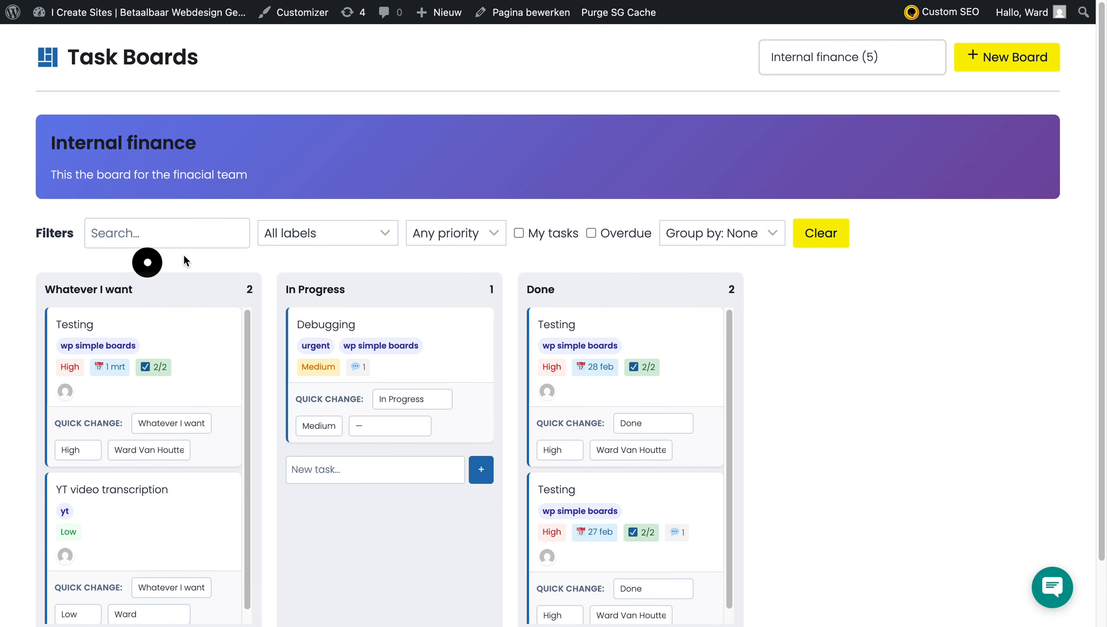
Return to the Internal finance board's edit page and review its column definitions, client access and client visibility settings
{"action": "left_click", "coordinate": [342, 1]}
{"action": "scroll", "coordinate": [458, 418], "scroll_direction": "down", "scroll_amount": 5}
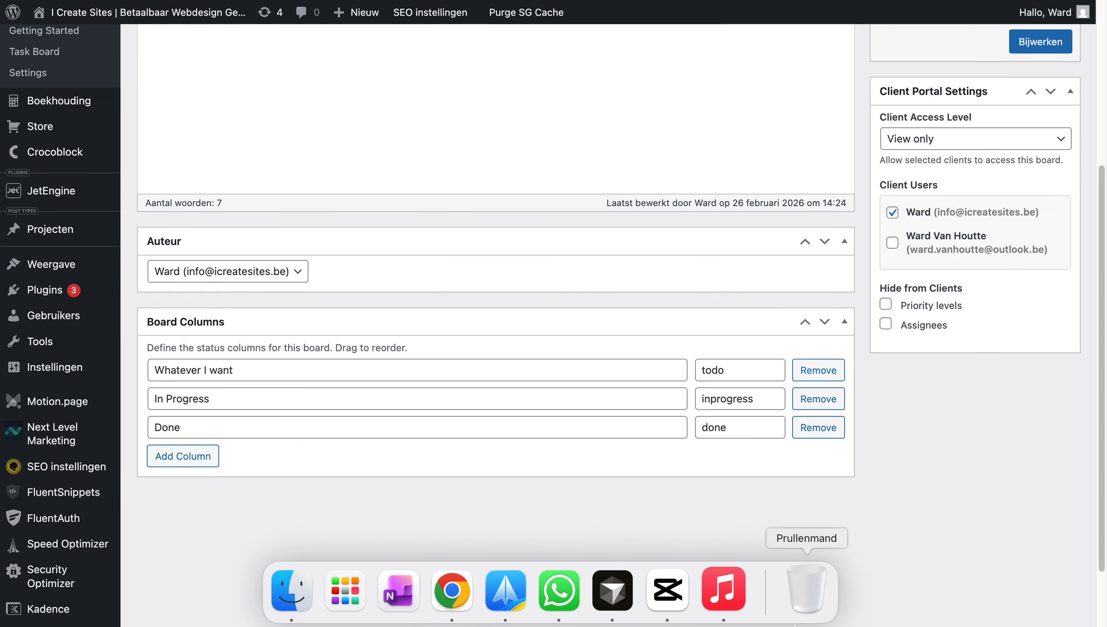
{"action": "scroll", "coordinate": [940, 569], "scroll_direction": "up", "scroll_amount": 3}
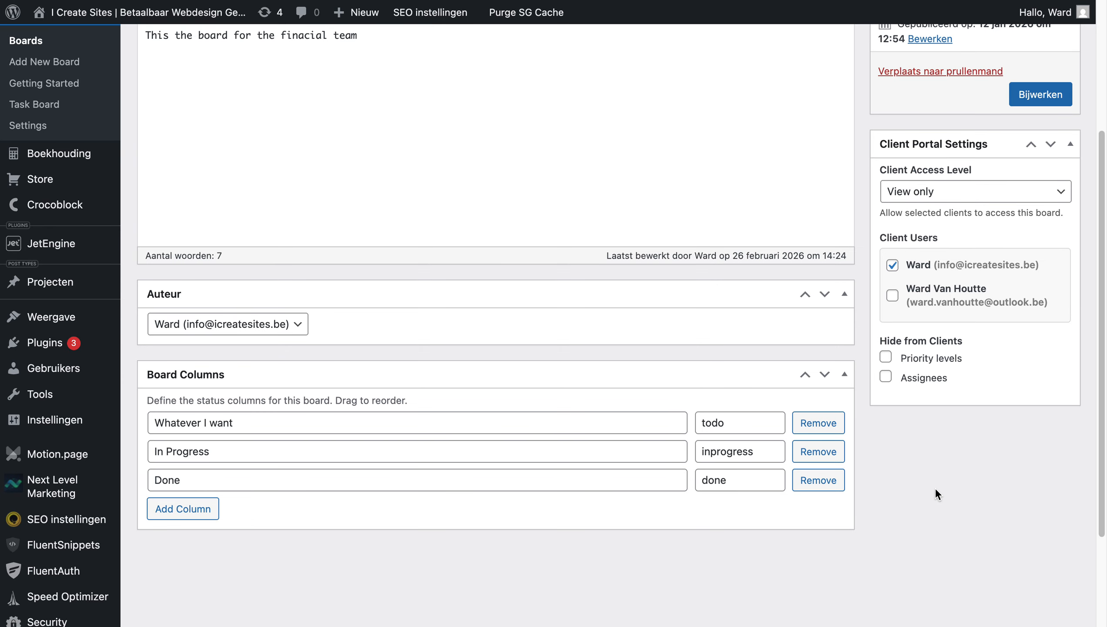
{"action": "scroll", "coordinate": [935, 488], "scroll_direction": "down", "scroll_amount": 3}
{"action": "scroll", "coordinate": [874, 515], "scroll_direction": "up", "scroll_amount": 2}
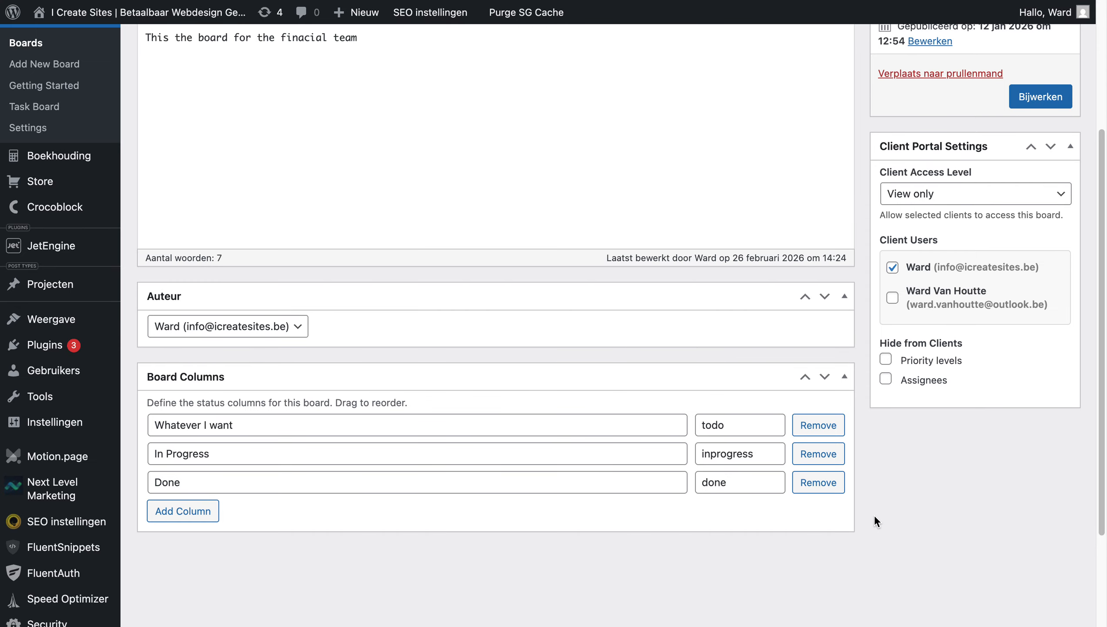
{"action": "scroll", "coordinate": [873, 515], "scroll_direction": "up", "scroll_amount": 5}
{"action": "scroll", "coordinate": [823, 478], "scroll_direction": "down", "scroll_amount": 2}
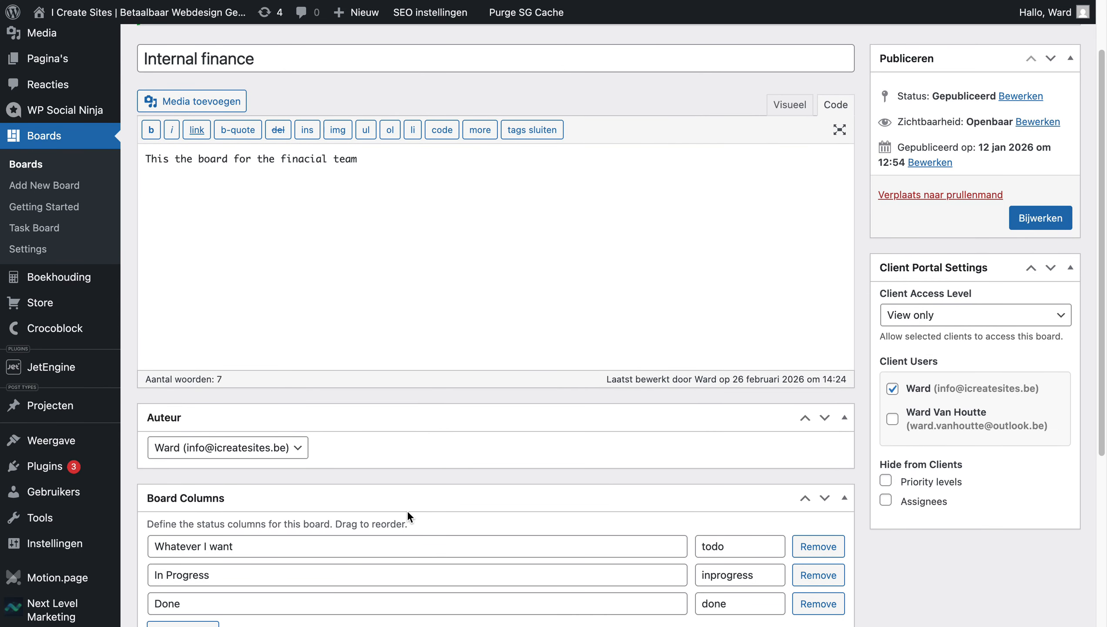
{"action": "scroll", "coordinate": [407, 511], "scroll_direction": "up", "scroll_amount": 2}
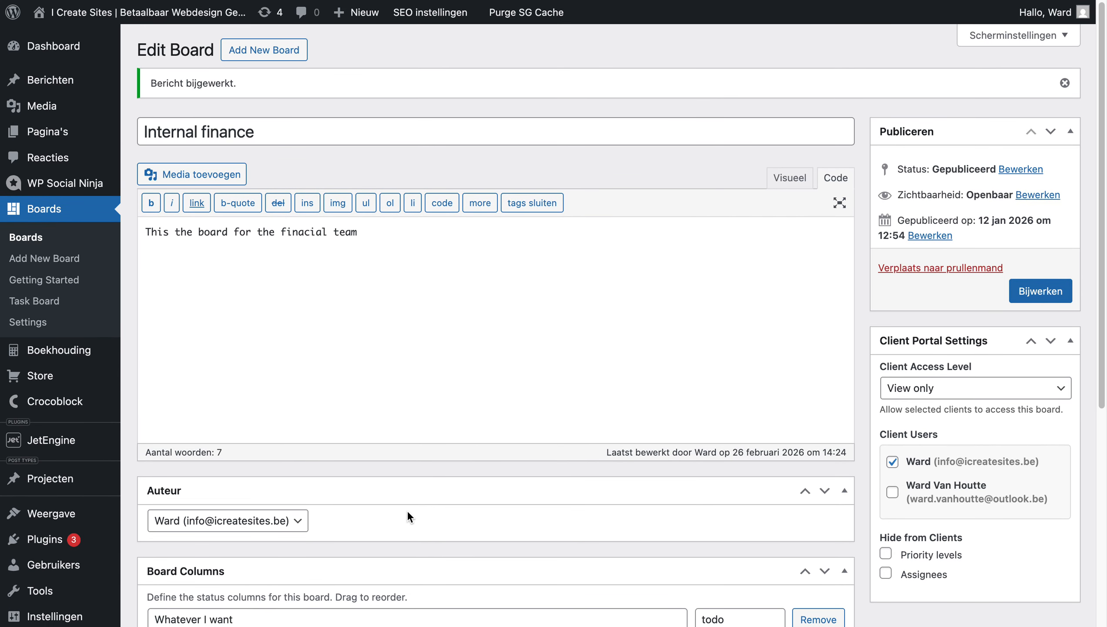
{"action": "scroll", "coordinate": [406, 511], "scroll_direction": "down", "scroll_amount": 5}
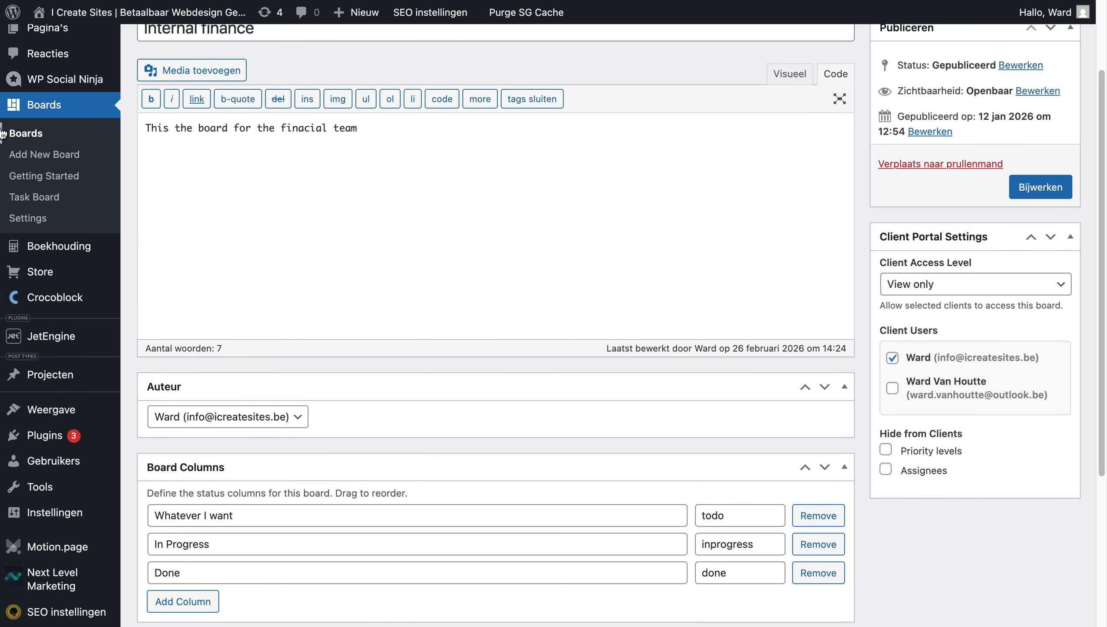
Open the Boards plugin settings and enable the daily digest emails for tasks due soon and overdue tasks
{"action": "left_click", "coordinate": [48, 217]}
{"action": "scroll", "coordinate": [374, 241], "scroll_direction": "down", "scroll_amount": 5}
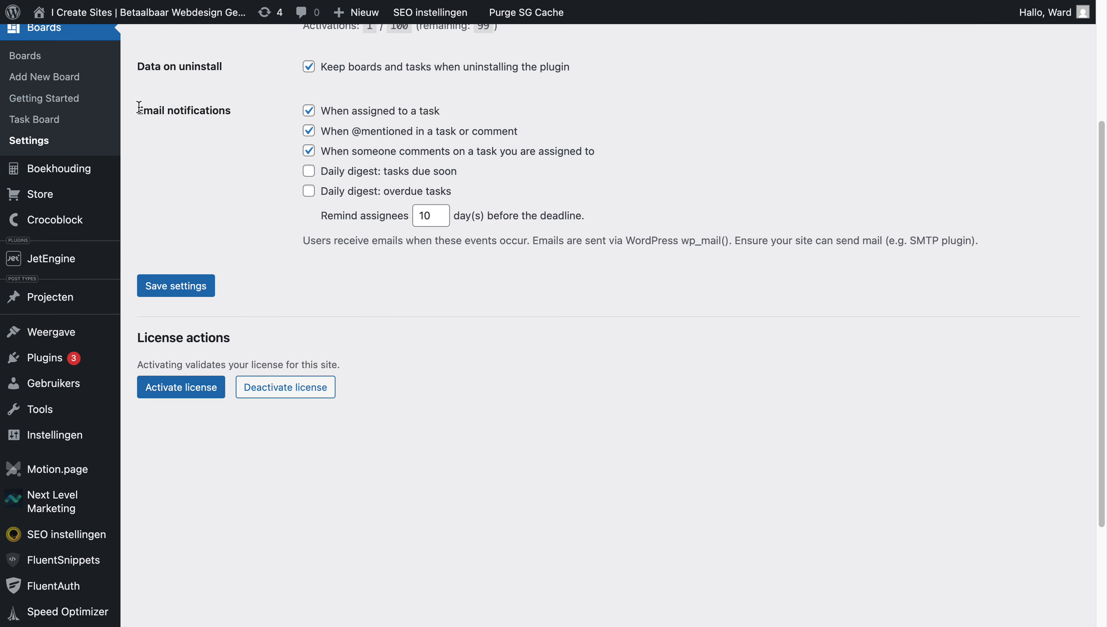
{"action": "left_click_drag", "start_coordinate": [138, 109], "coordinate": [233, 110]}
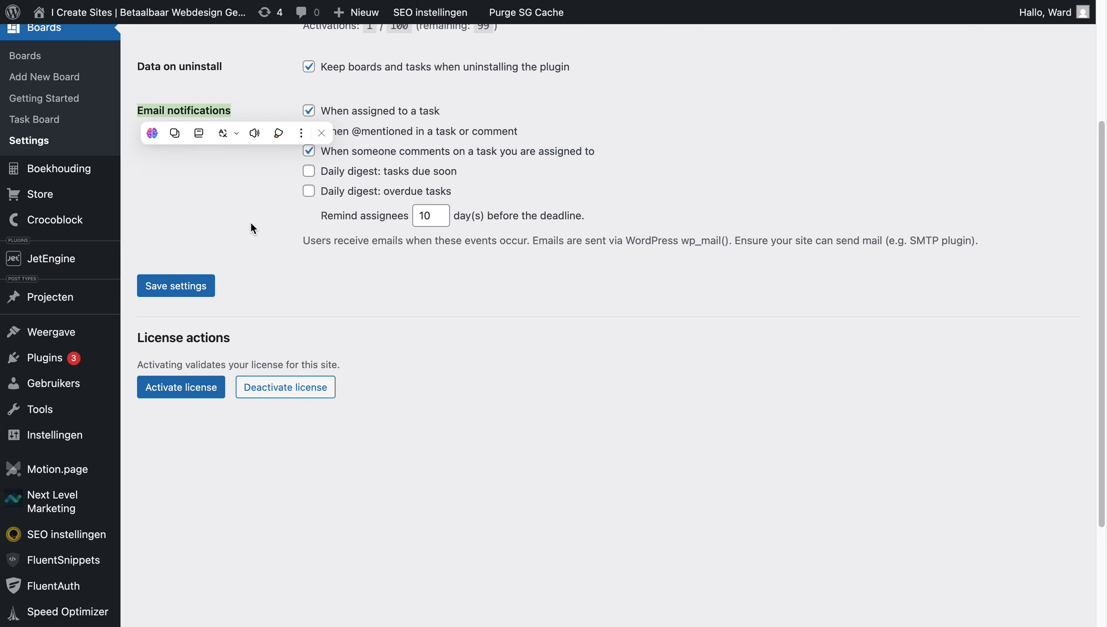
{"action": "left_click", "coordinate": [379, 136]}
{"action": "left_click", "coordinate": [309, 191]}
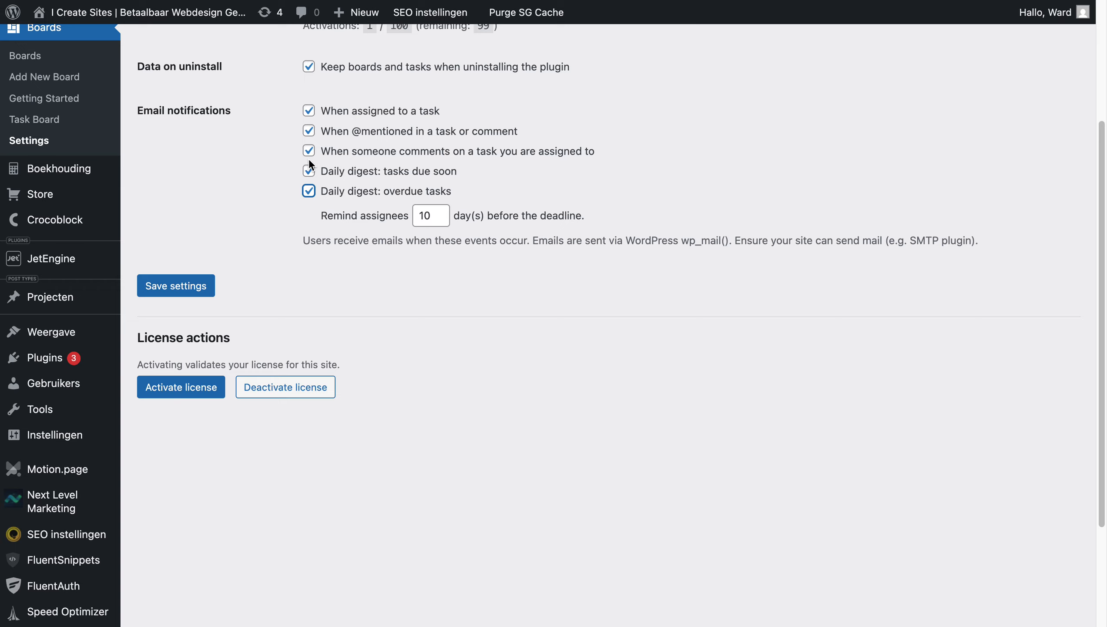
{"action": "left_click", "coordinate": [309, 189]}
{"action": "left_click", "coordinate": [309, 171]}
{"action": "left_click", "coordinate": [309, 191]}
Set assignee reminders to 3 days before the deadline, disable the digest for tasks due soon, and save the settings
{"action": "left_click", "coordinate": [438, 219]}
{"action": "left_click", "coordinate": [438, 219]}
{"action": "left_click", "coordinate": [438, 219]}
{"action": "left_click", "coordinate": [438, 220]}
{"action": "left_click", "coordinate": [438, 219]}
{"action": "left_click", "coordinate": [438, 219]}
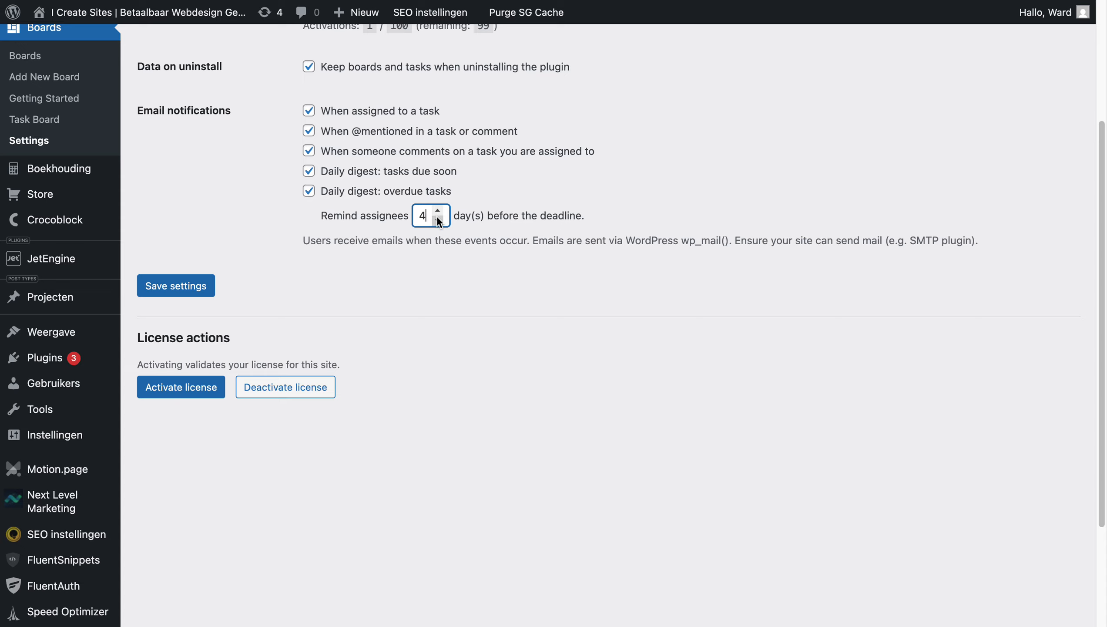
{"action": "left_click", "coordinate": [437, 218]}
{"action": "left_click", "coordinate": [508, 181]}
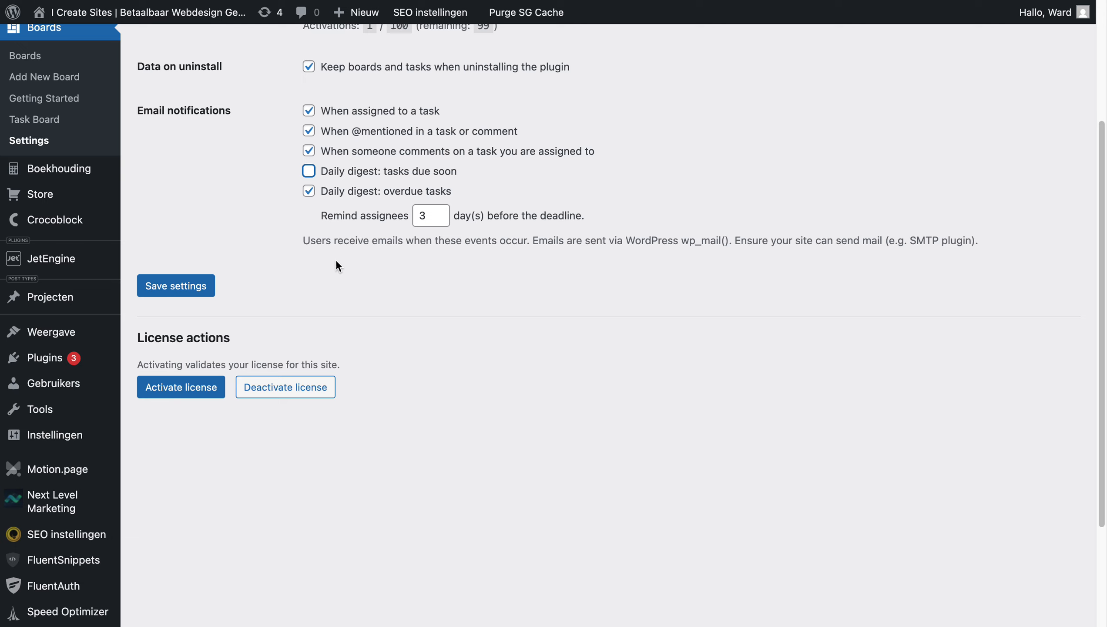
{"action": "left_click", "coordinate": [218, 286]}
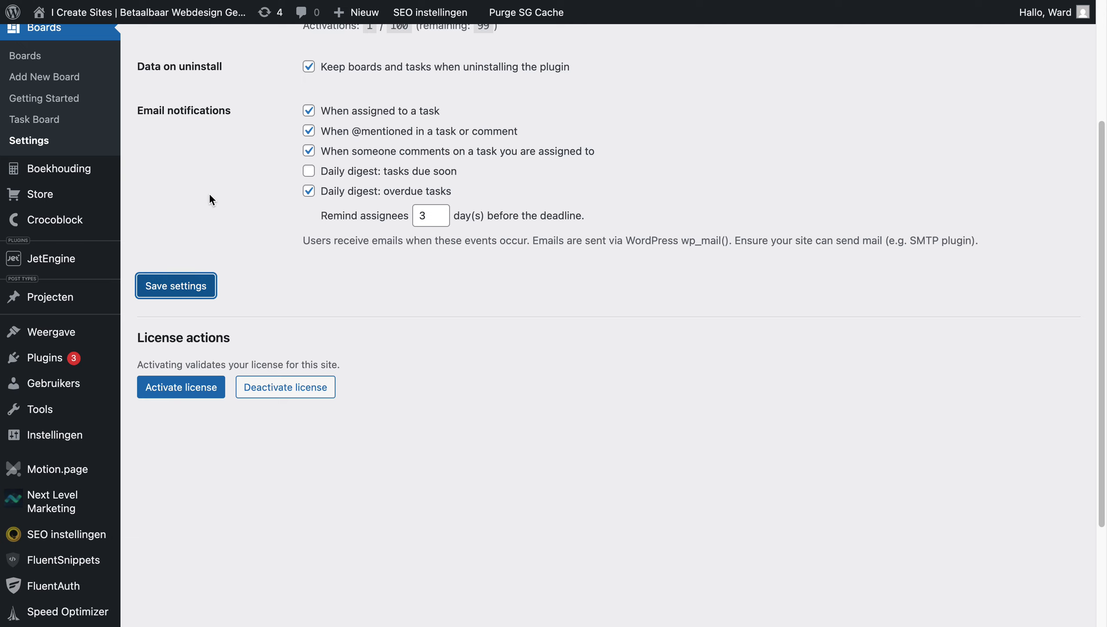
Examine the saved email notification, uninstall data and license options on the Boards settings page
{"action": "scroll", "coordinate": [289, 316], "scroll_direction": "down", "scroll_amount": 3}
{"action": "scroll", "coordinate": [295, 300], "scroll_direction": "down", "scroll_amount": 3}
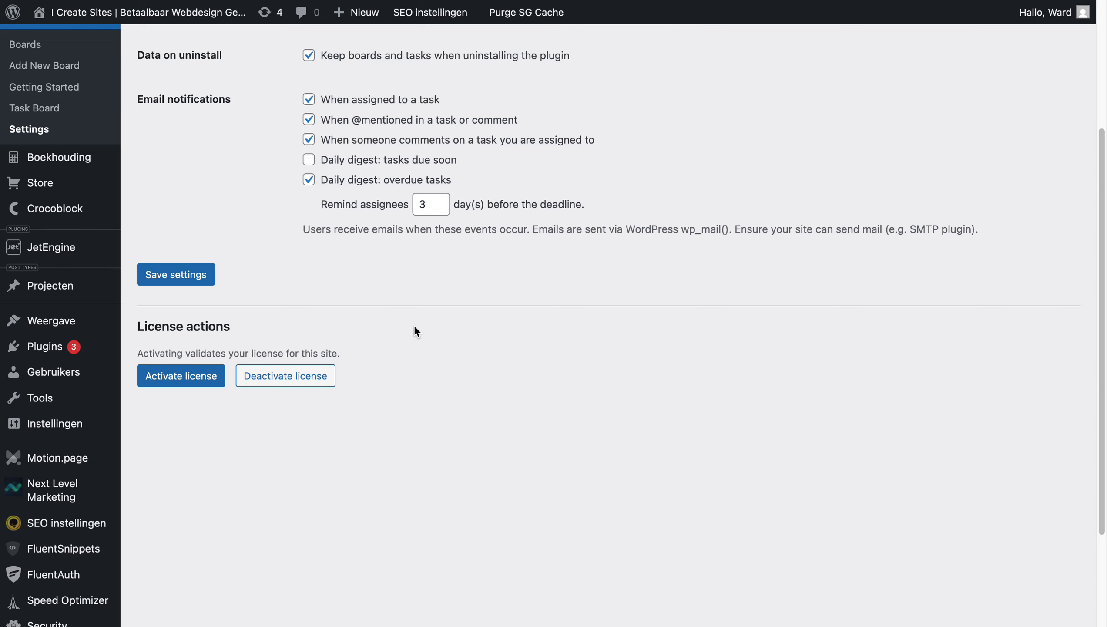
{"action": "scroll", "coordinate": [415, 328], "scroll_direction": "up", "scroll_amount": 1}
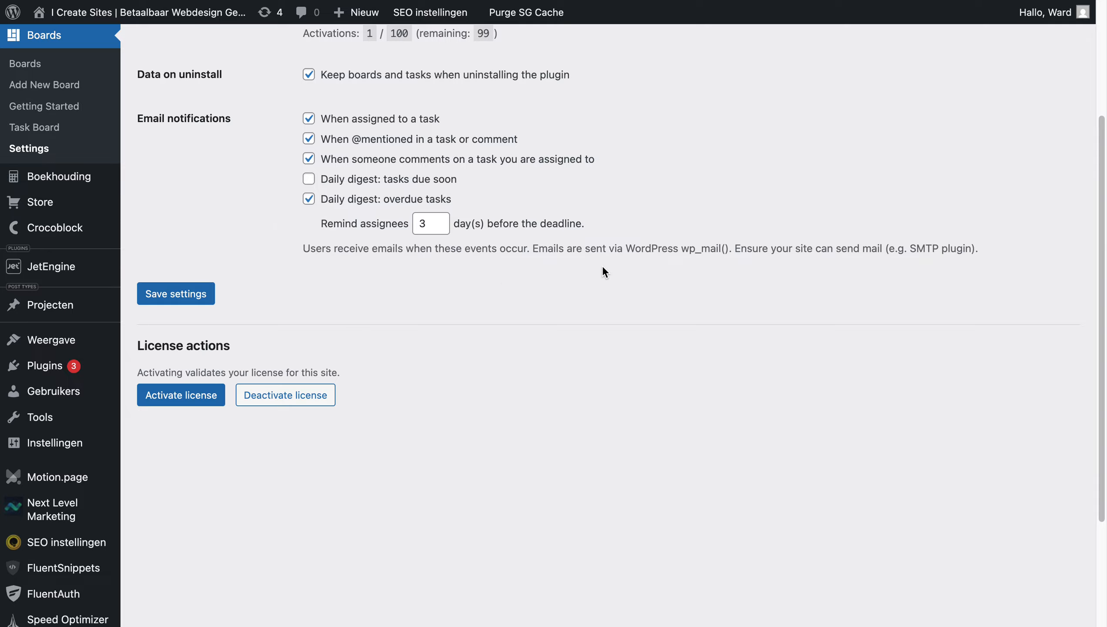
{"action": "scroll", "coordinate": [603, 269], "scroll_direction": "up", "scroll_amount": 3}
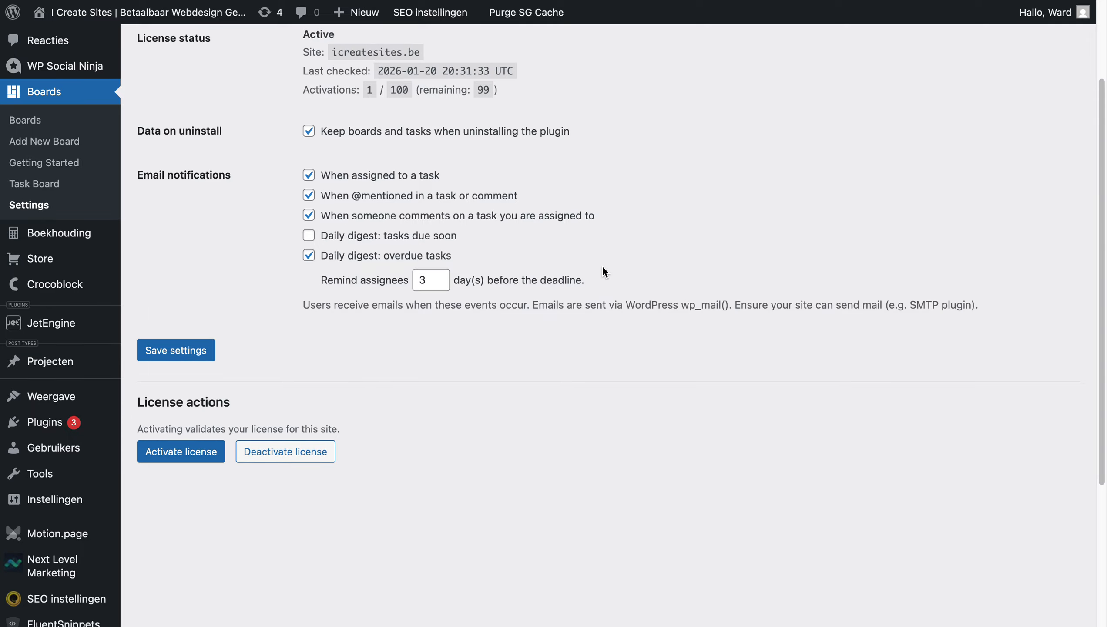
{"action": "scroll", "coordinate": [602, 267], "scroll_direction": "up", "scroll_amount": 1}
{"action": "scroll", "coordinate": [544, 230], "scroll_direction": "down", "scroll_amount": 7}
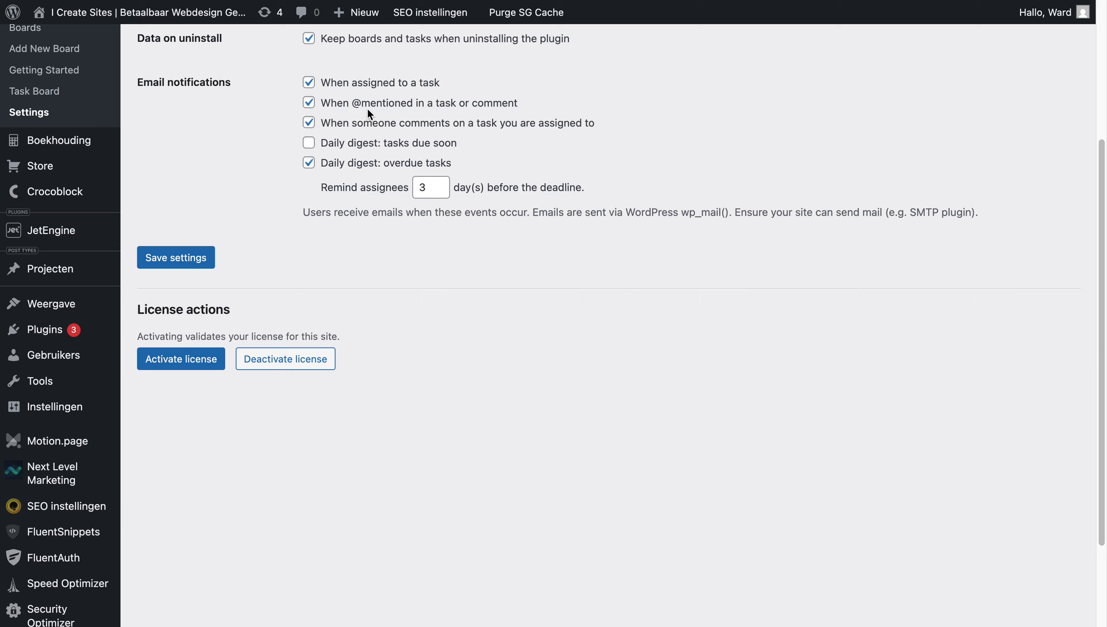
{"action": "scroll", "coordinate": [367, 108], "scroll_direction": "up", "scroll_amount": 1}
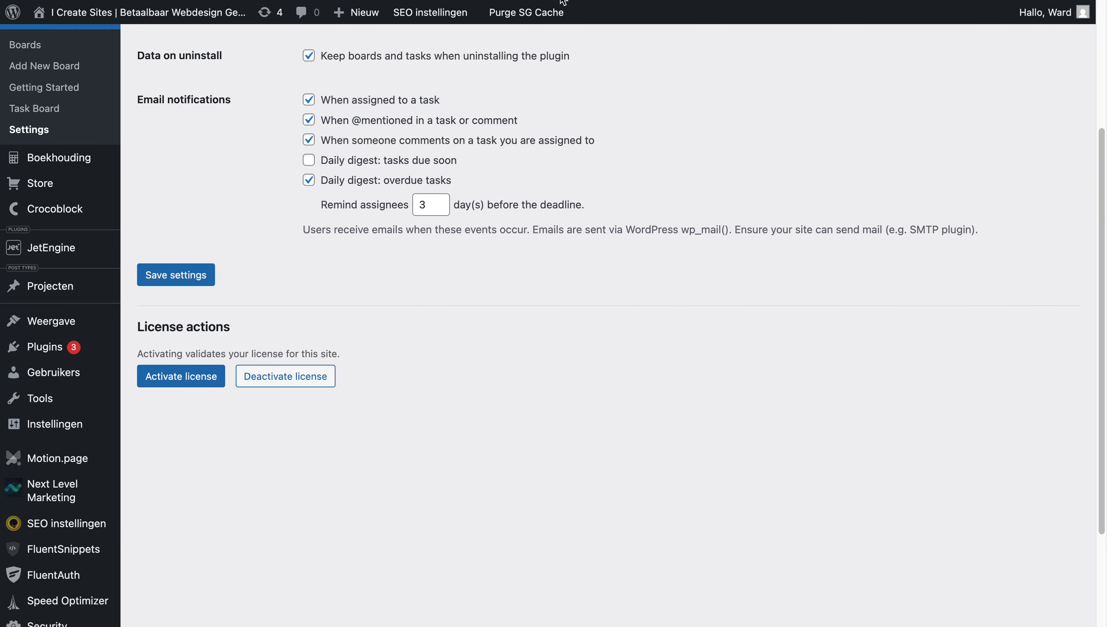
{"action": "scroll", "coordinate": [357, 99], "scroll_direction": "up", "scroll_amount": 1}
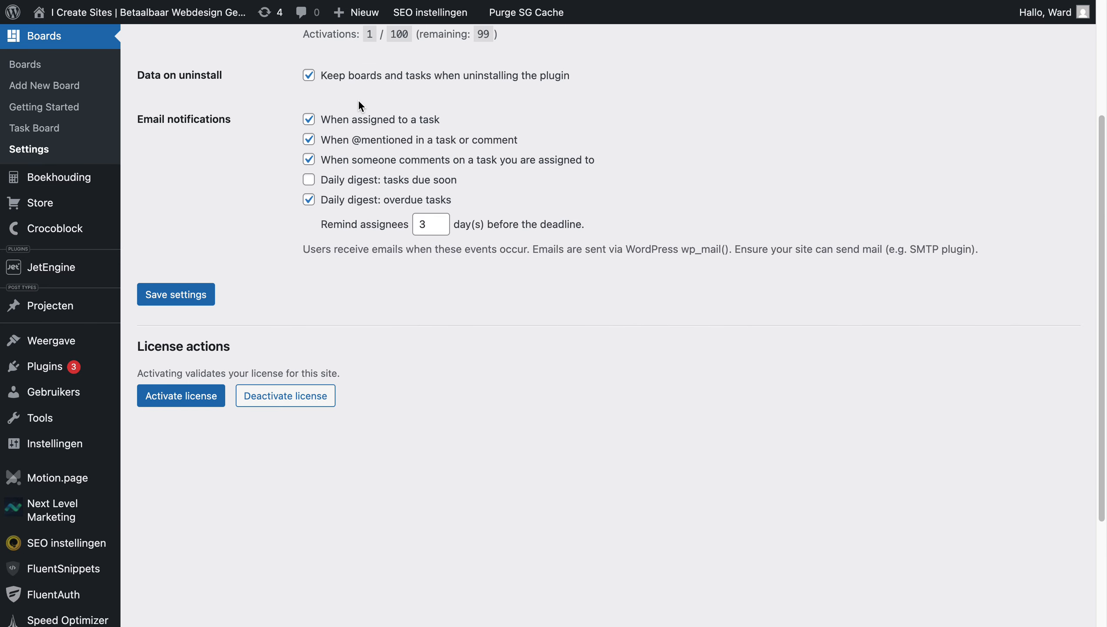
{"action": "scroll", "coordinate": [357, 100], "scroll_direction": "down", "scroll_amount": 1}
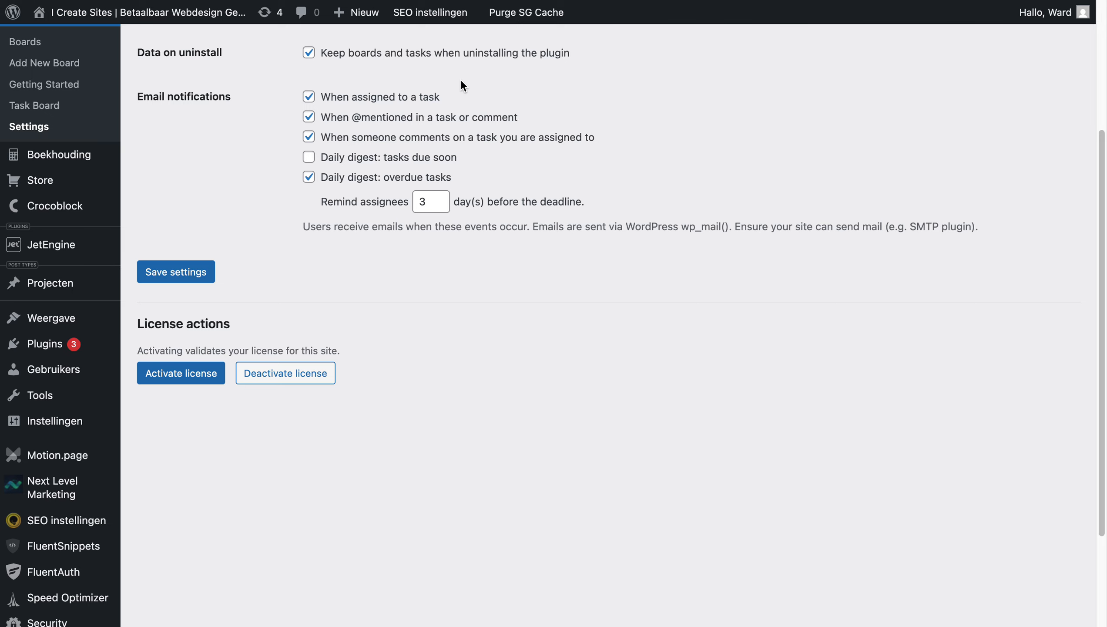
{"action": "scroll", "coordinate": [342, 142], "scroll_direction": "up", "scroll_amount": 1}
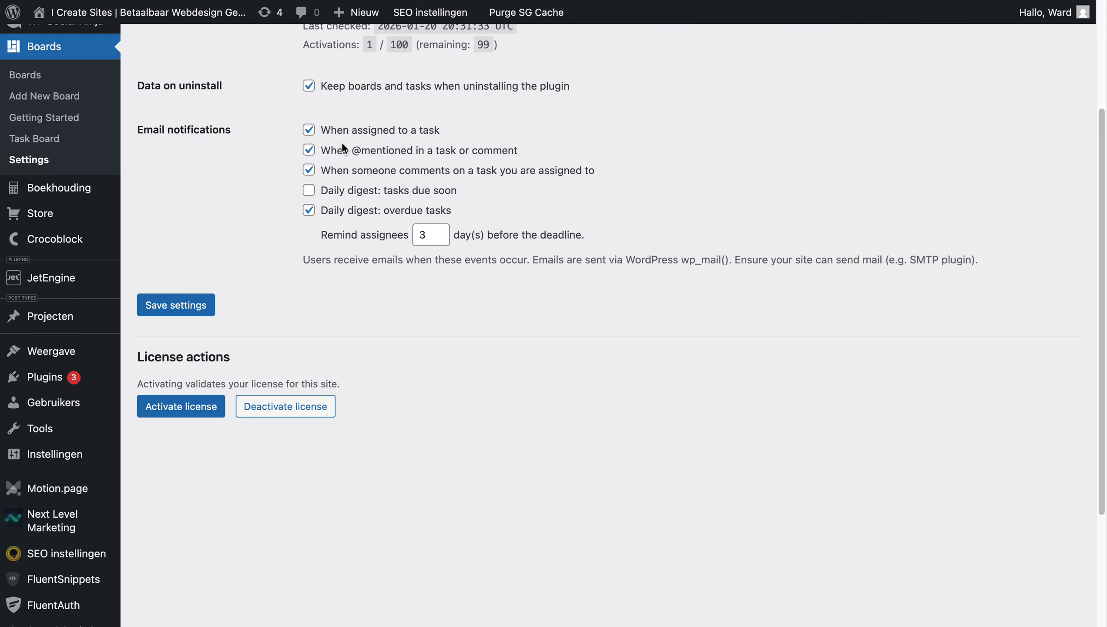
Open the admin Task Board and look over the Projecten board's Debugging tasks
{"action": "left_click", "coordinate": [72, 147]}
{"action": "scroll", "coordinate": [550, 247], "scroll_direction": "down", "scroll_amount": 1}
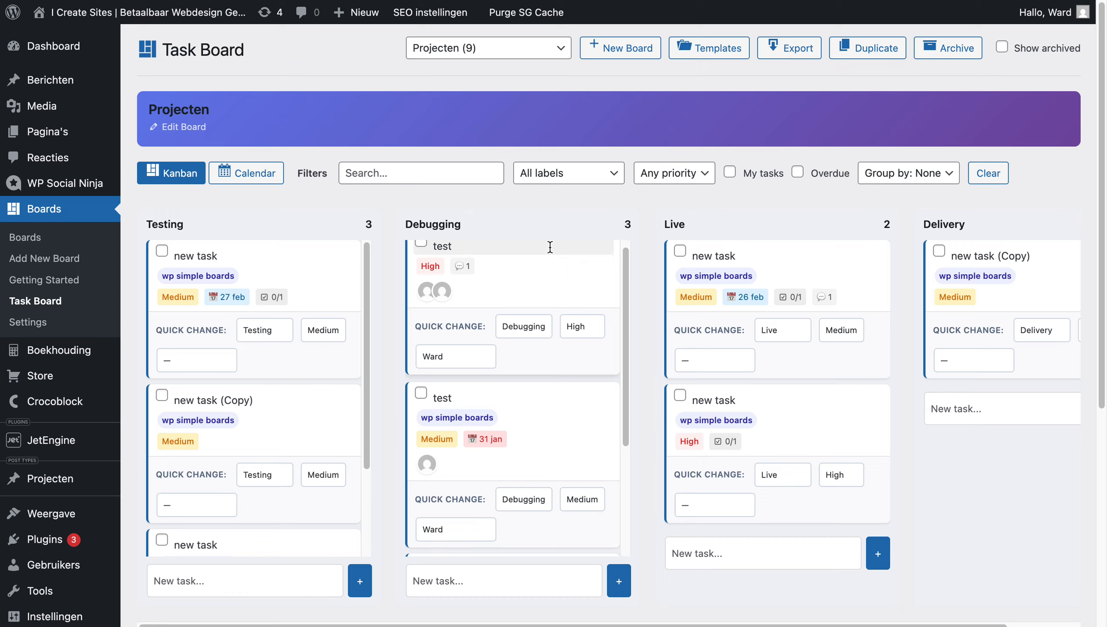
Look over the Projecten board's Testing, Debugging, Live and Delivery columns and their task cards
{"action": "scroll", "coordinate": [499, 445], "scroll_direction": "down", "scroll_amount": 3}
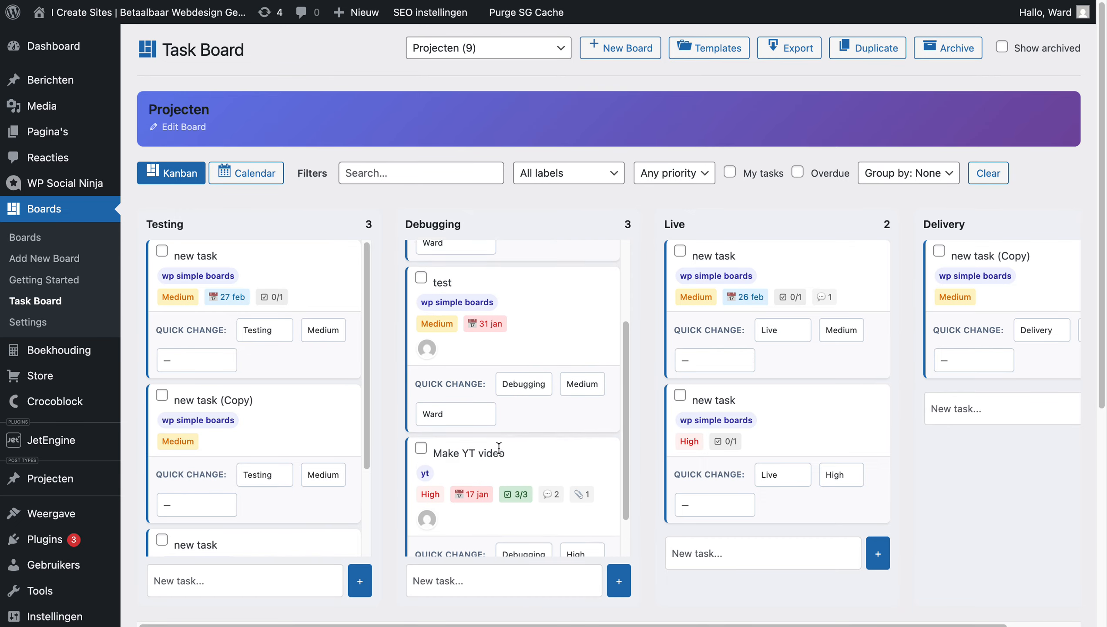
{"action": "scroll", "coordinate": [499, 445], "scroll_direction": "up", "scroll_amount": 4}
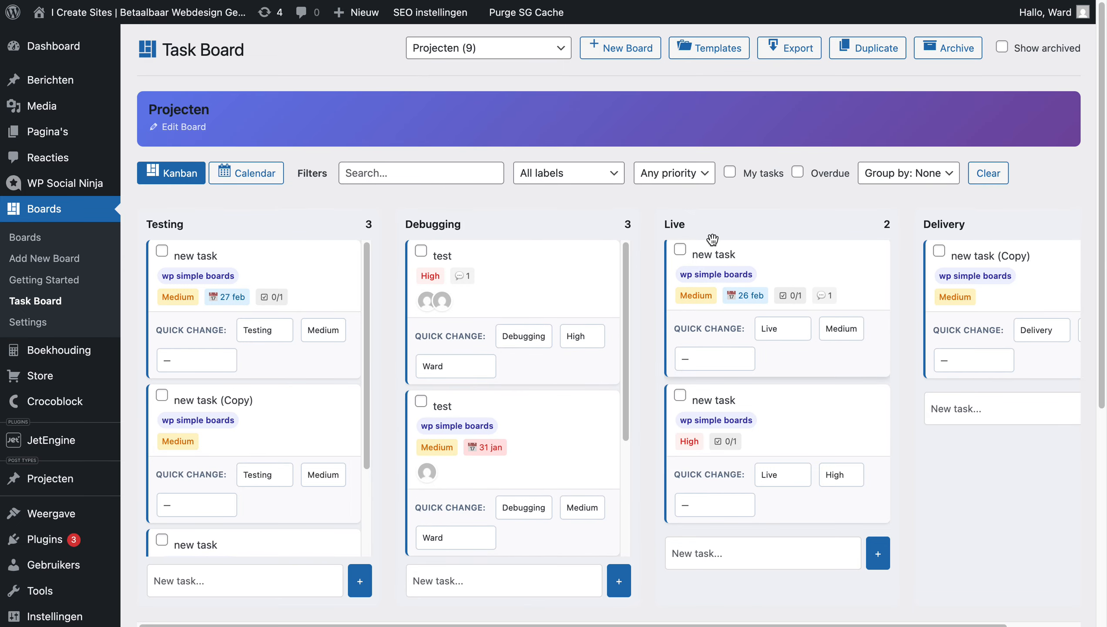
{"action": "scroll", "coordinate": [712, 239], "scroll_direction": "down", "scroll_amount": 4}
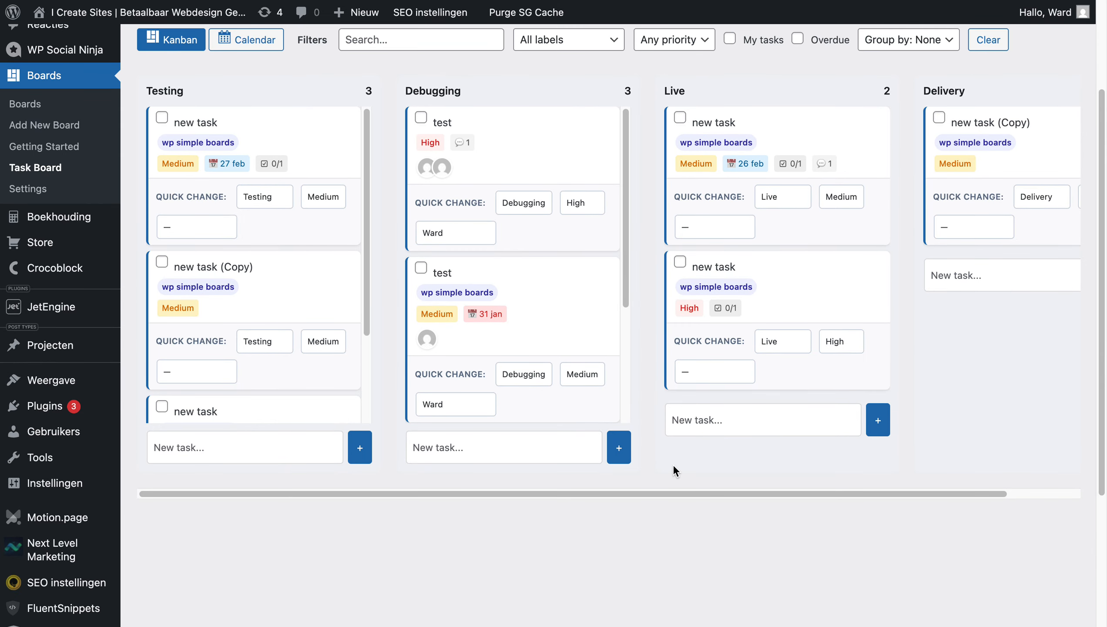
{"action": "scroll", "coordinate": [673, 464], "scroll_direction": "right", "scroll_amount": 3}
{"action": "scroll", "coordinate": [673, 463], "scroll_direction": "left", "scroll_amount": 3}
{"action": "scroll", "coordinate": [672, 463], "scroll_direction": "up", "scroll_amount": 5}
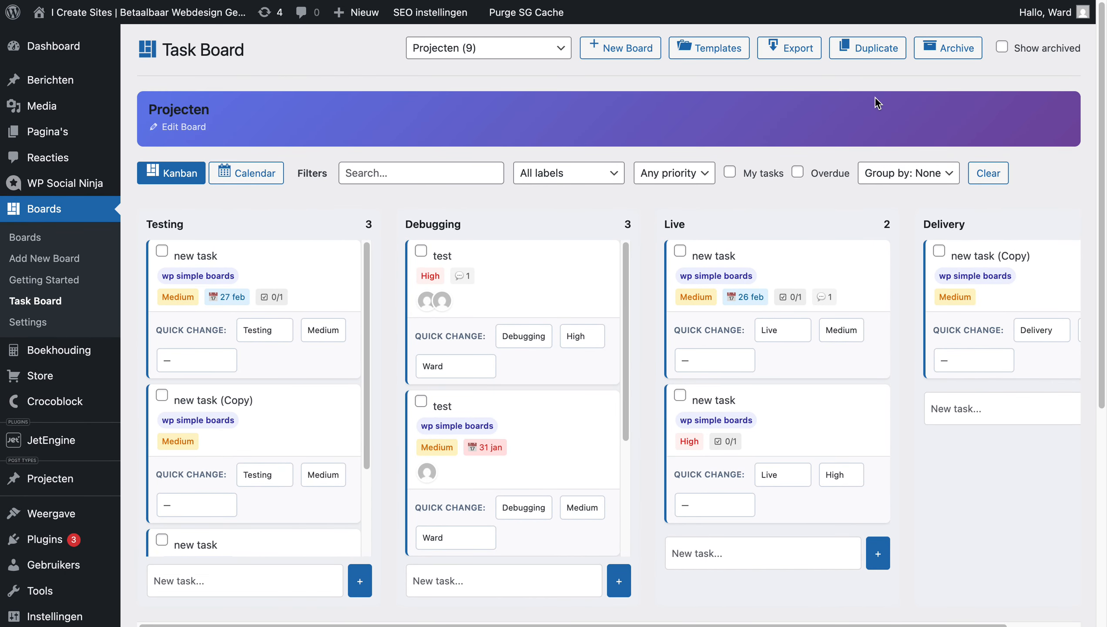
{"action": "scroll", "coordinate": [723, 244], "scroll_direction": "down", "scroll_amount": 2}
{"action": "scroll", "coordinate": [723, 244], "scroll_direction": "up", "scroll_amount": 1}
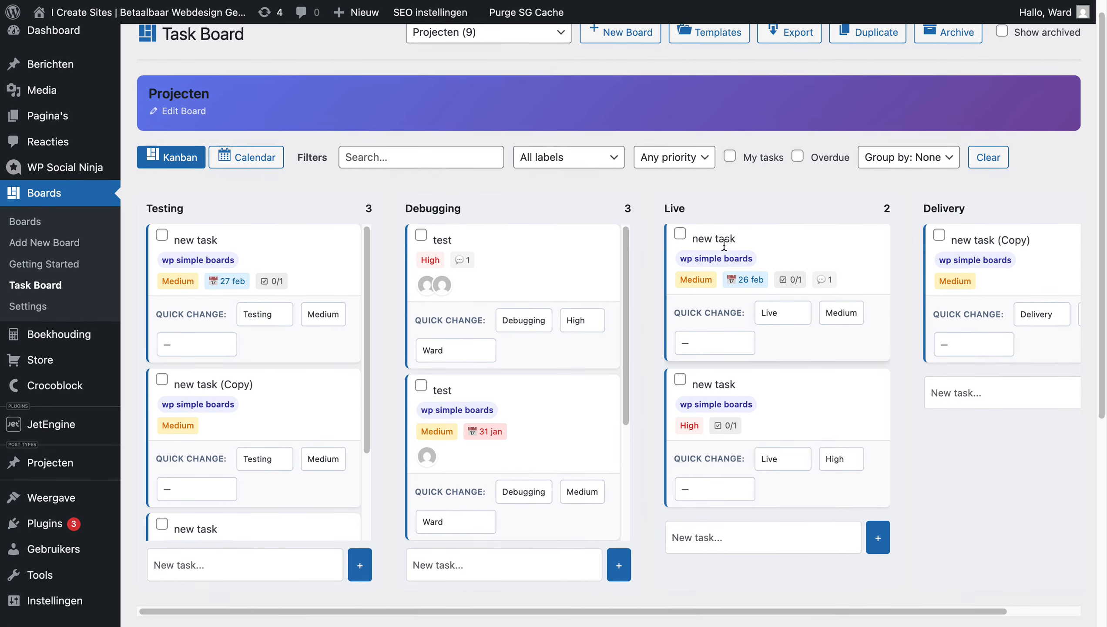
{"action": "scroll", "coordinate": [723, 244], "scroll_direction": "down", "scroll_amount": 5}
{"action": "scroll", "coordinate": [723, 245], "scroll_direction": "up", "scroll_amount": 1}
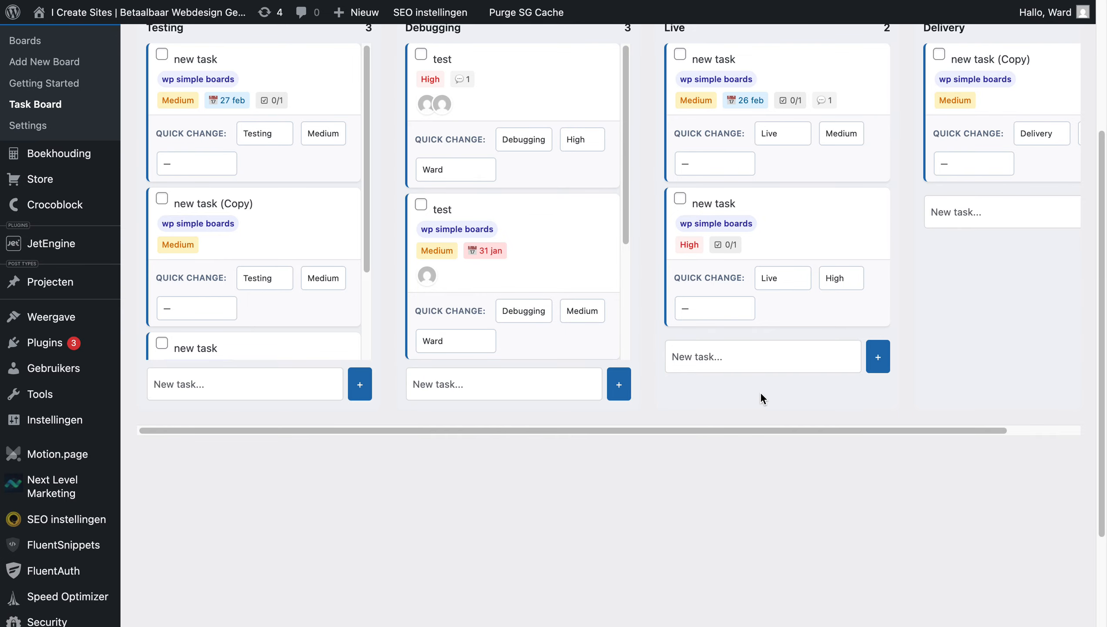
{"action": "scroll", "coordinate": [749, 434], "scroll_direction": "up", "scroll_amount": 1}
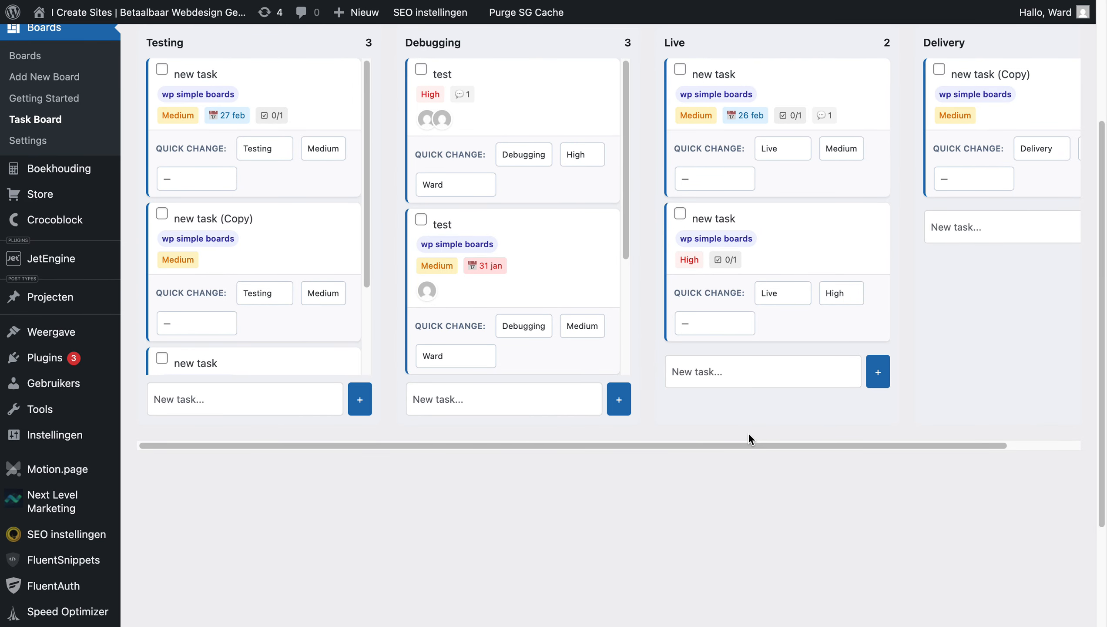
Examine the task cards in the Debugging column and the task counts beside the column headings
{"action": "scroll", "coordinate": [548, 259], "scroll_direction": "down", "scroll_amount": 5}
{"action": "scroll", "coordinate": [548, 259], "scroll_direction": "up", "scroll_amount": 5}
{"action": "scroll", "coordinate": [550, 262], "scroll_direction": "down", "scroll_amount": 5}
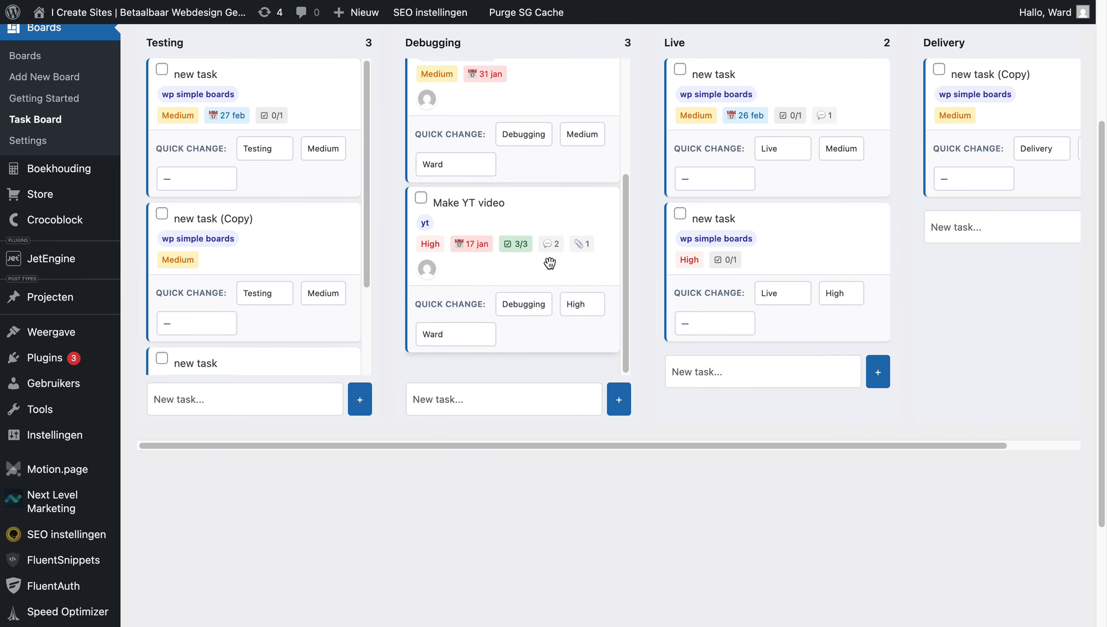
{"action": "scroll", "coordinate": [550, 263], "scroll_direction": "up", "scroll_amount": 5}
{"action": "scroll", "coordinate": [549, 263], "scroll_direction": "down", "scroll_amount": 5}
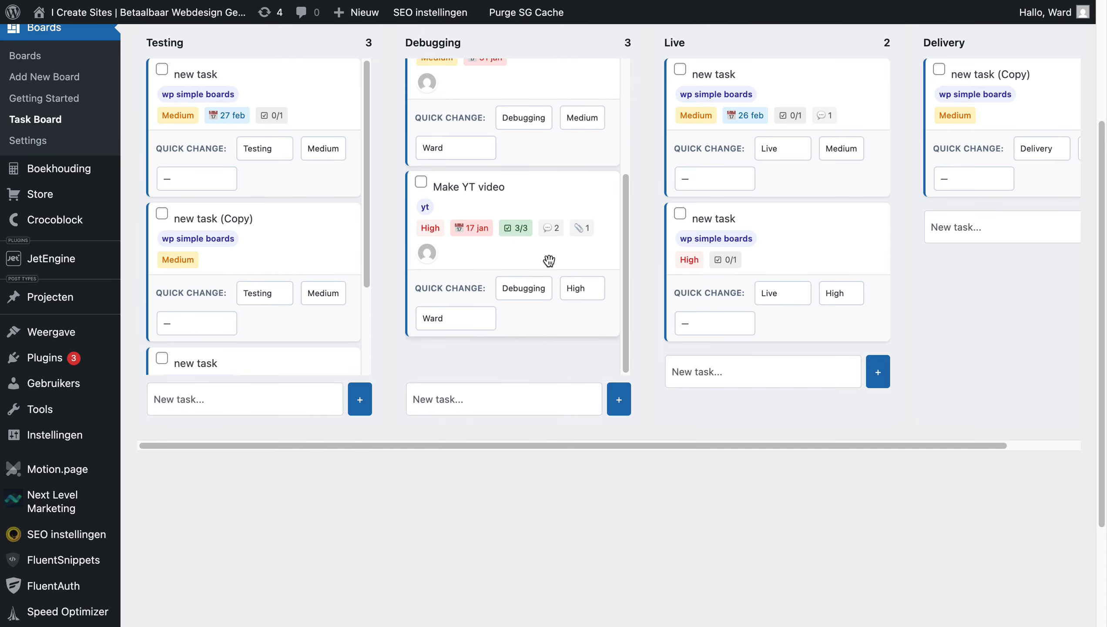
{"action": "scroll", "coordinate": [550, 262], "scroll_direction": "up", "scroll_amount": 5}
{"action": "scroll", "coordinate": [549, 261], "scroll_direction": "down", "scroll_amount": 5}
{"action": "scroll", "coordinate": [548, 261], "scroll_direction": "up", "scroll_amount": 5}
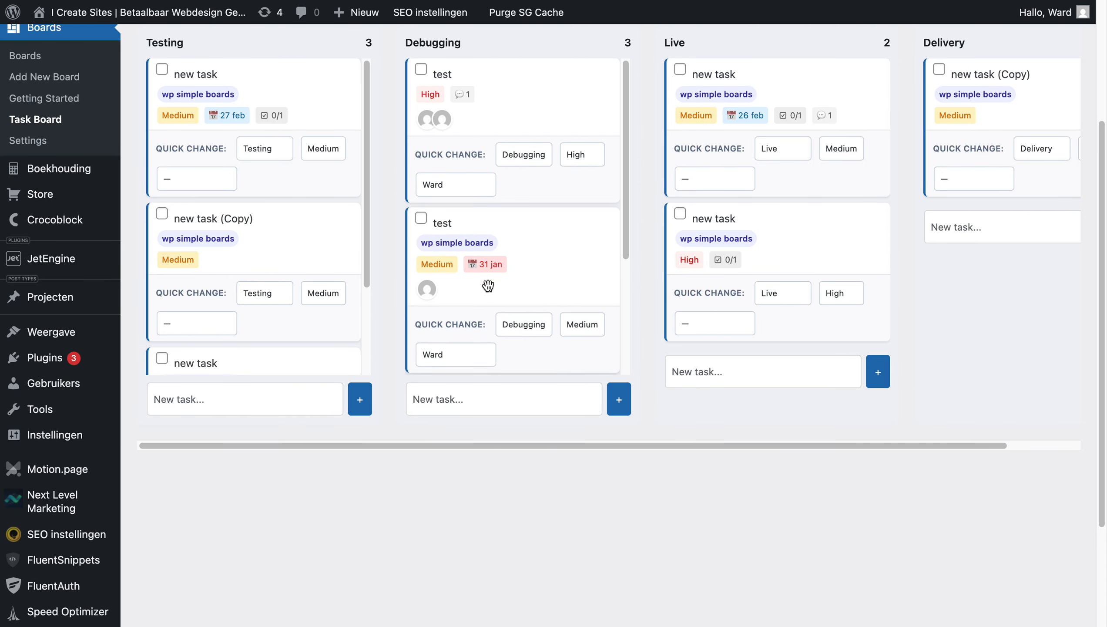
{"action": "mouse_move", "coordinate": [516, 625]}
{"action": "scroll", "coordinate": [535, 453], "scroll_direction": "down", "scroll_amount": 2}
{"action": "scroll", "coordinate": [535, 456], "scroll_direction": "up", "scroll_amount": 5}
{"action": "scroll", "coordinate": [536, 459], "scroll_direction": "down", "scroll_amount": 1}
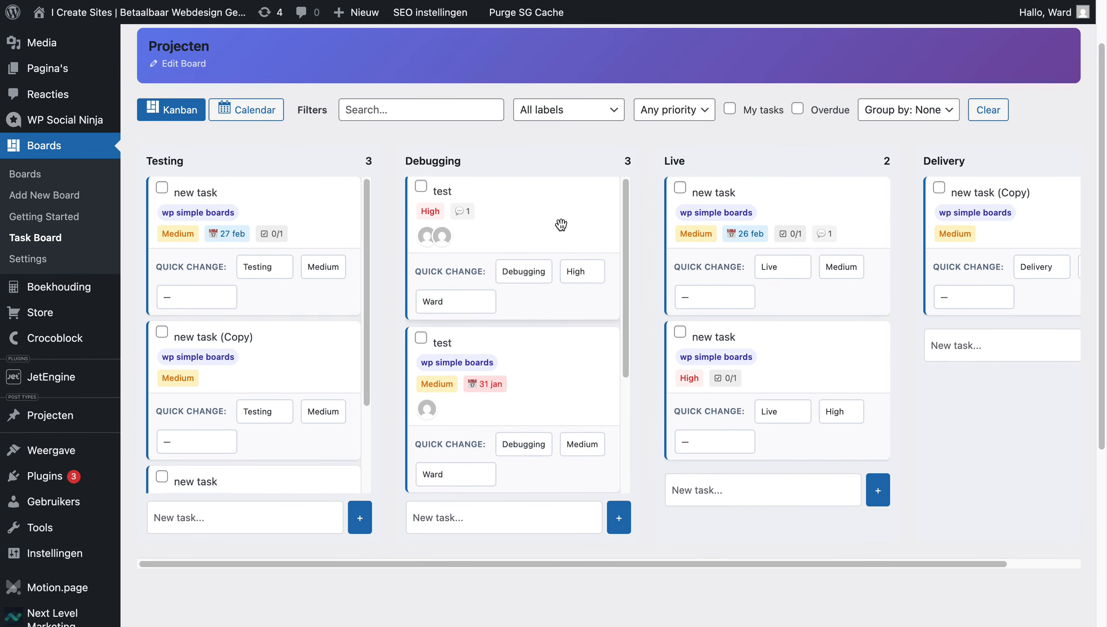
{"action": "scroll", "coordinate": [547, 416], "scroll_direction": "down", "scroll_amount": 4}
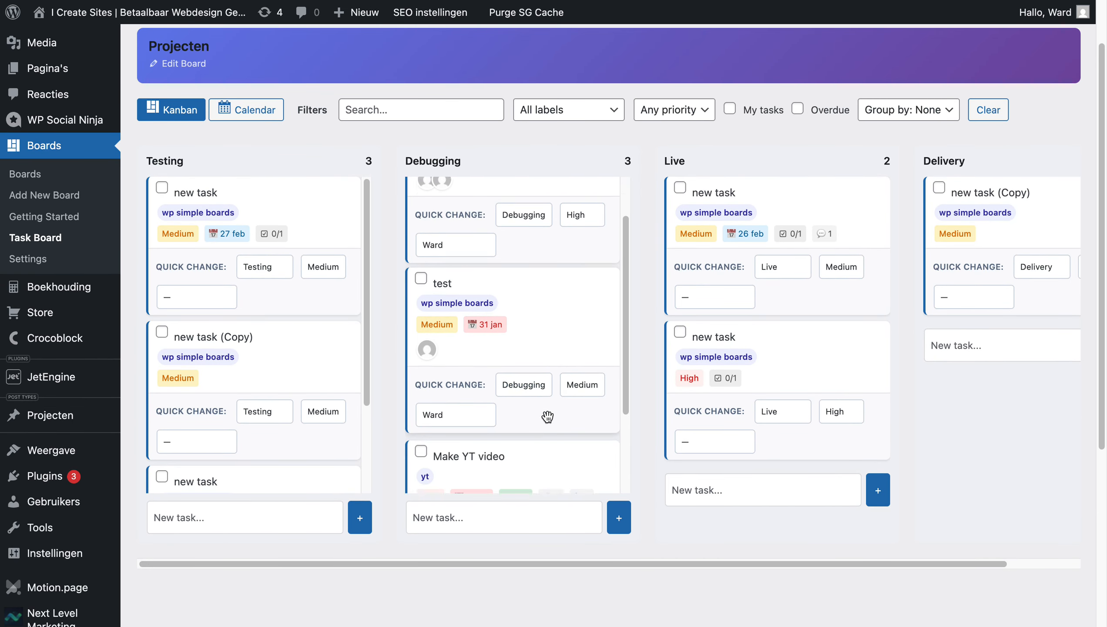
{"action": "scroll", "coordinate": [546, 415], "scroll_direction": "up", "scroll_amount": 4}
{"action": "scroll", "coordinate": [548, 413], "scroll_direction": "down", "scroll_amount": 4}
{"action": "scroll", "coordinate": [548, 404], "scroll_direction": "up", "scroll_amount": 4}
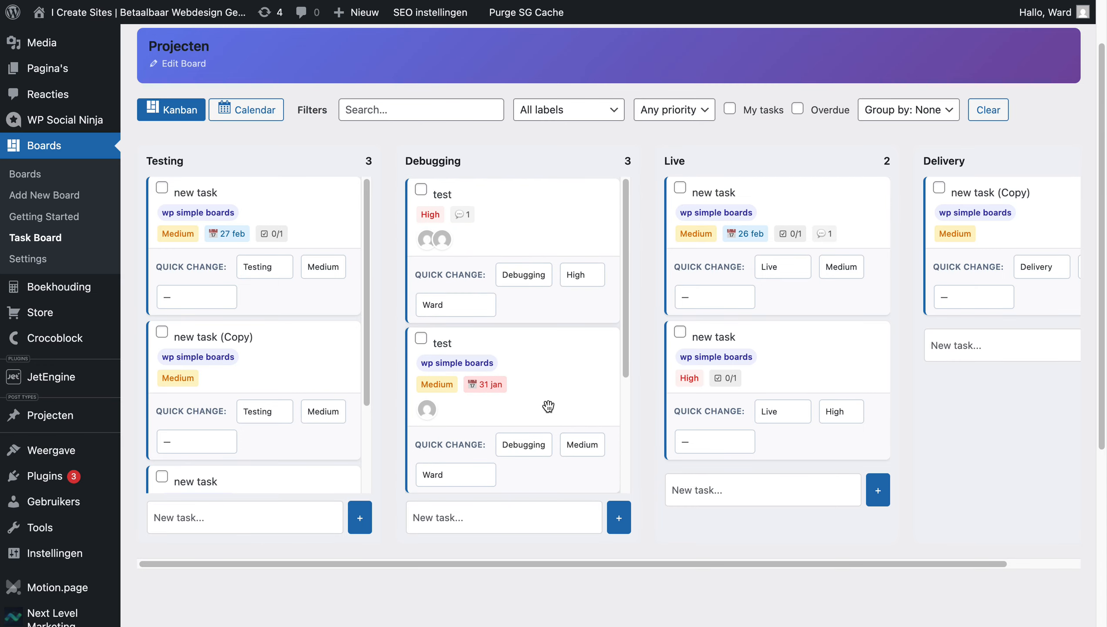
{"action": "scroll", "coordinate": [284, 364], "scroll_direction": "down", "scroll_amount": 3}
{"action": "scroll", "coordinate": [284, 364], "scroll_direction": "up", "scroll_amount": 3}
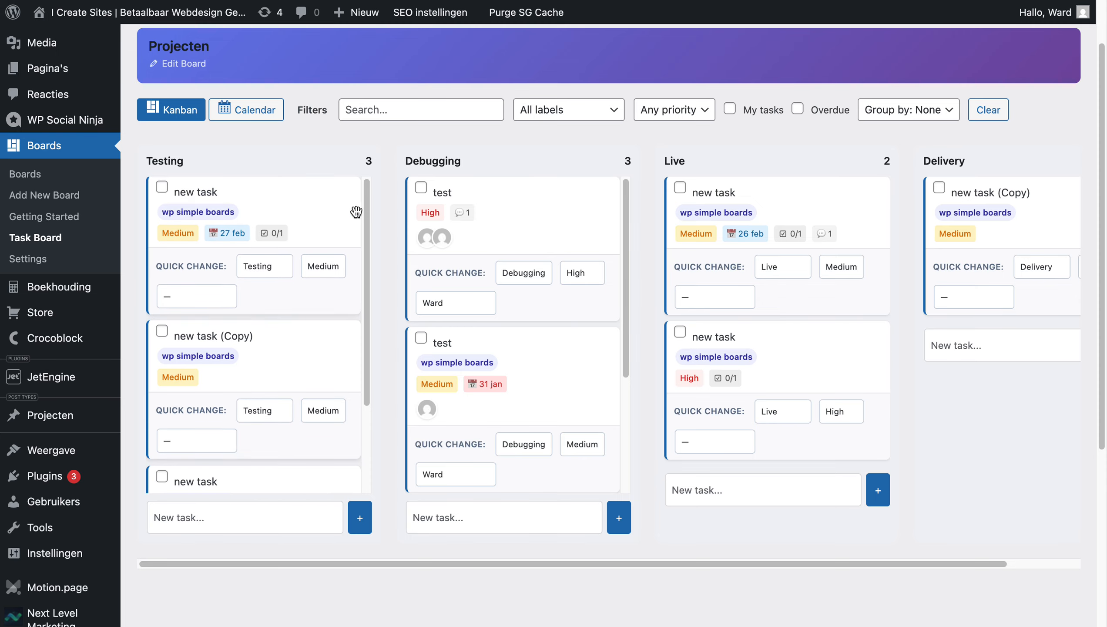
{"action": "left_click_drag", "start_coordinate": [361, 160], "coordinate": [372, 160]}
{"action": "left_click", "coordinate": [639, 160]}
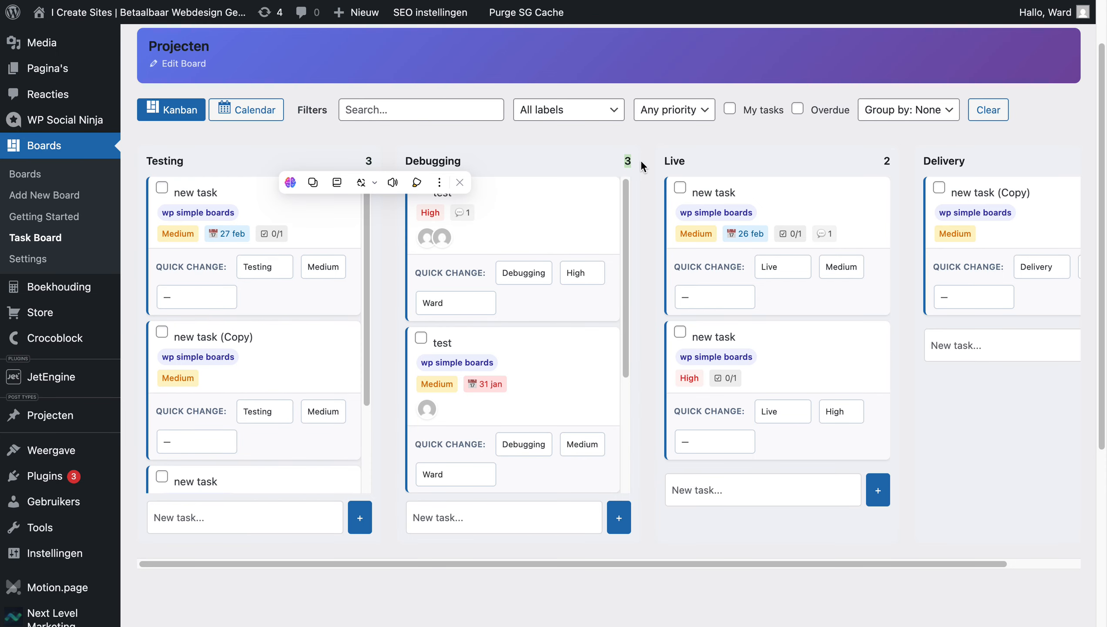
Group the board's tasks by Priority and review the High, Medium and Low rows
{"action": "left_click", "coordinate": [885, 112]}
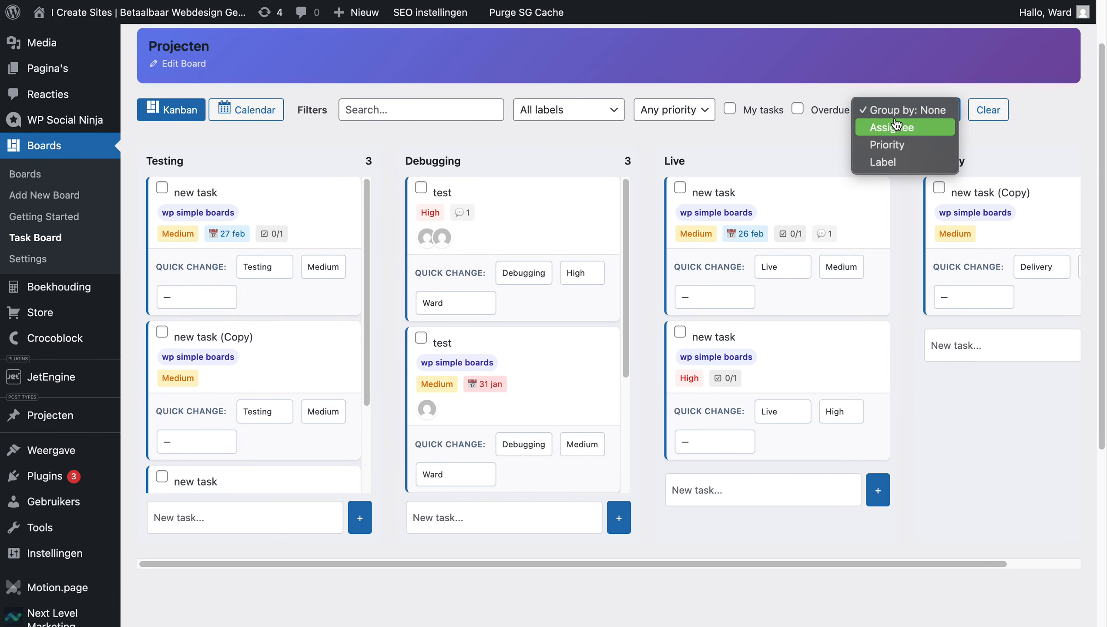
{"action": "left_click", "coordinate": [885, 145]}
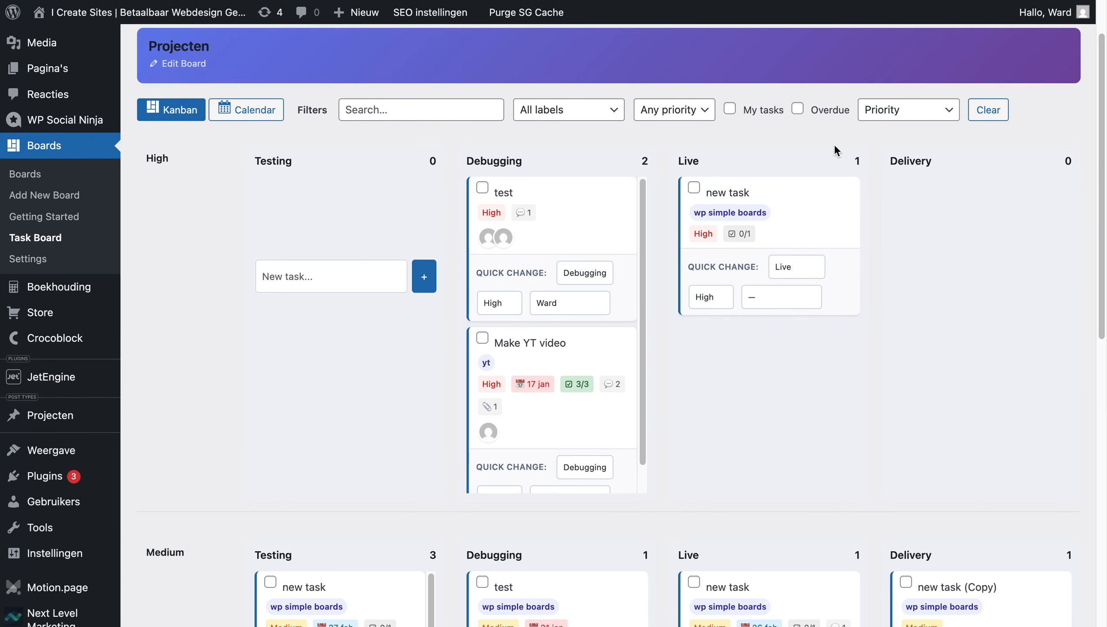
{"action": "scroll", "coordinate": [815, 237], "scroll_direction": "down", "scroll_amount": 12}
{"action": "scroll", "coordinate": [815, 232], "scroll_direction": "up", "scroll_amount": 6}
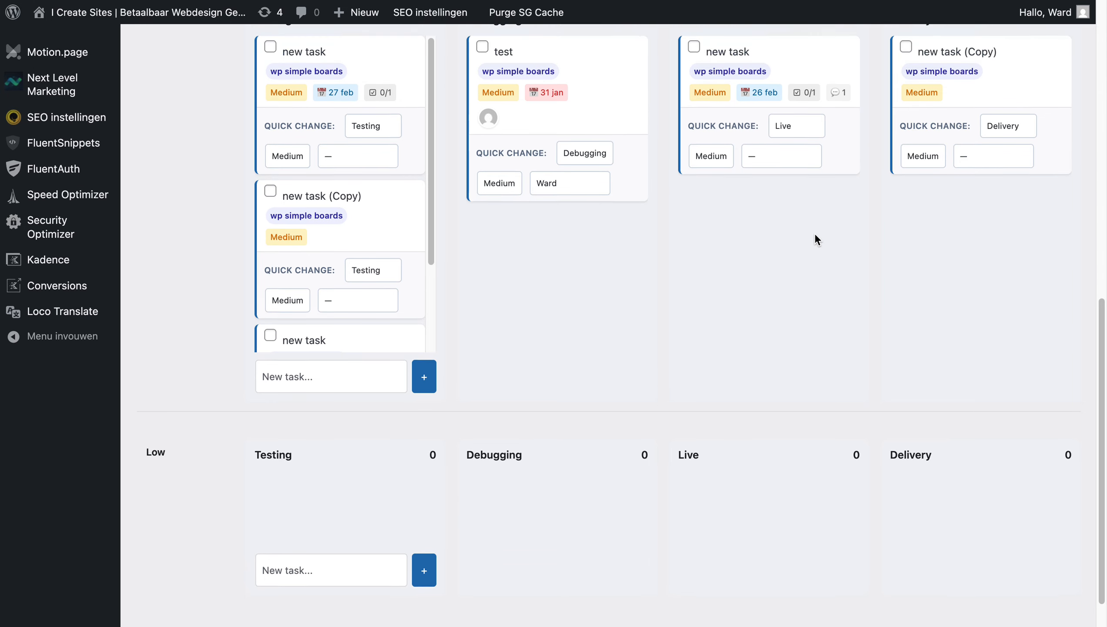
{"action": "scroll", "coordinate": [346, 324], "scroll_direction": "down", "scroll_amount": 1}
{"action": "scroll", "coordinate": [227, 454], "scroll_direction": "up", "scroll_amount": 8}
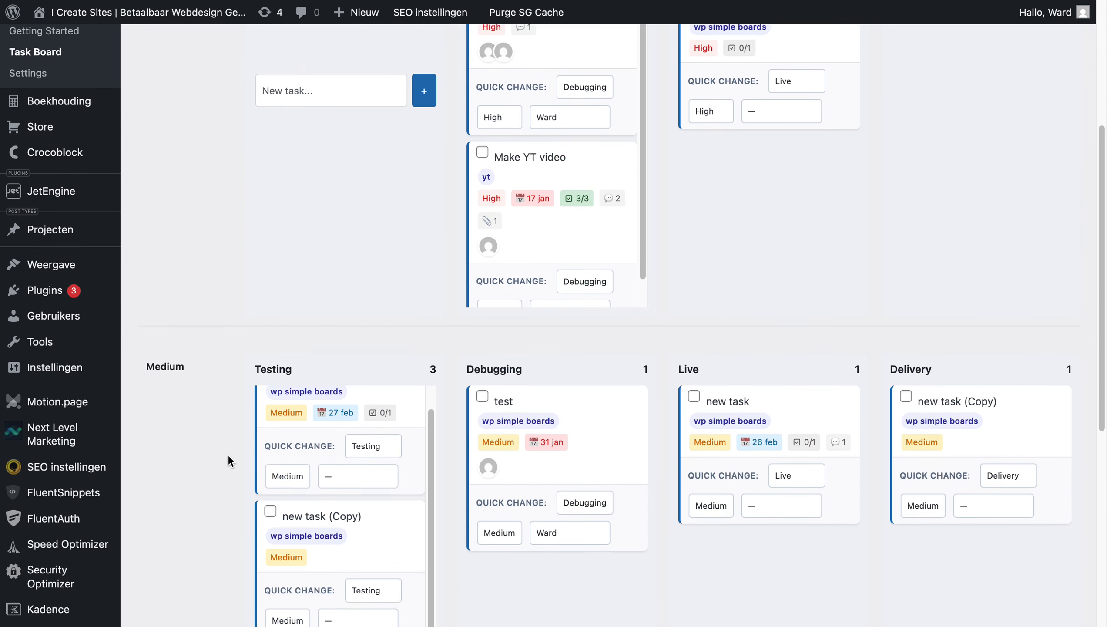
{"action": "scroll", "coordinate": [187, 192], "scroll_direction": "down", "scroll_amount": 14}
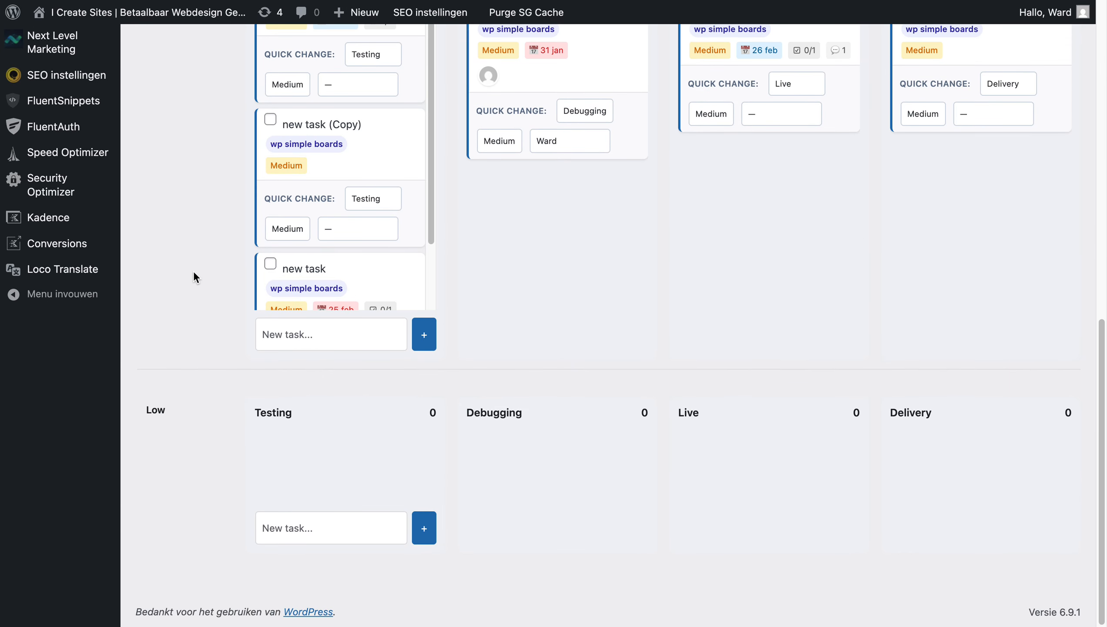
{"action": "scroll", "coordinate": [193, 277], "scroll_direction": "up", "scroll_amount": 15}
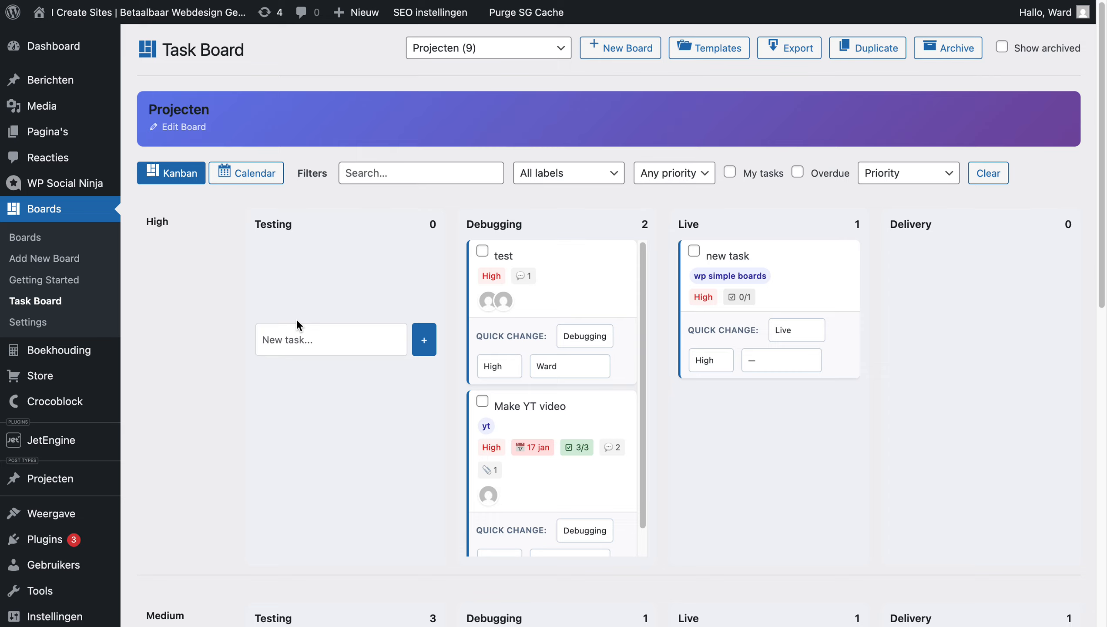
Switch the board to the Calendar view and examine the February 2026 deadlines and the tasks without a deadline
{"action": "left_click", "coordinate": [236, 176]}
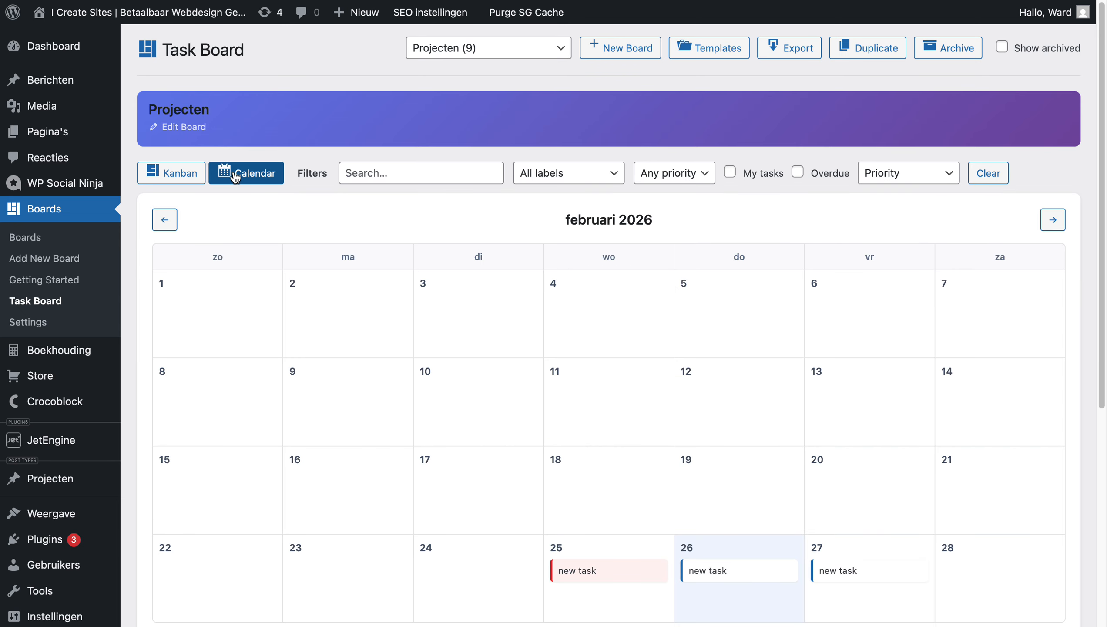
{"action": "scroll", "coordinate": [415, 259], "scroll_direction": "down", "scroll_amount": 5}
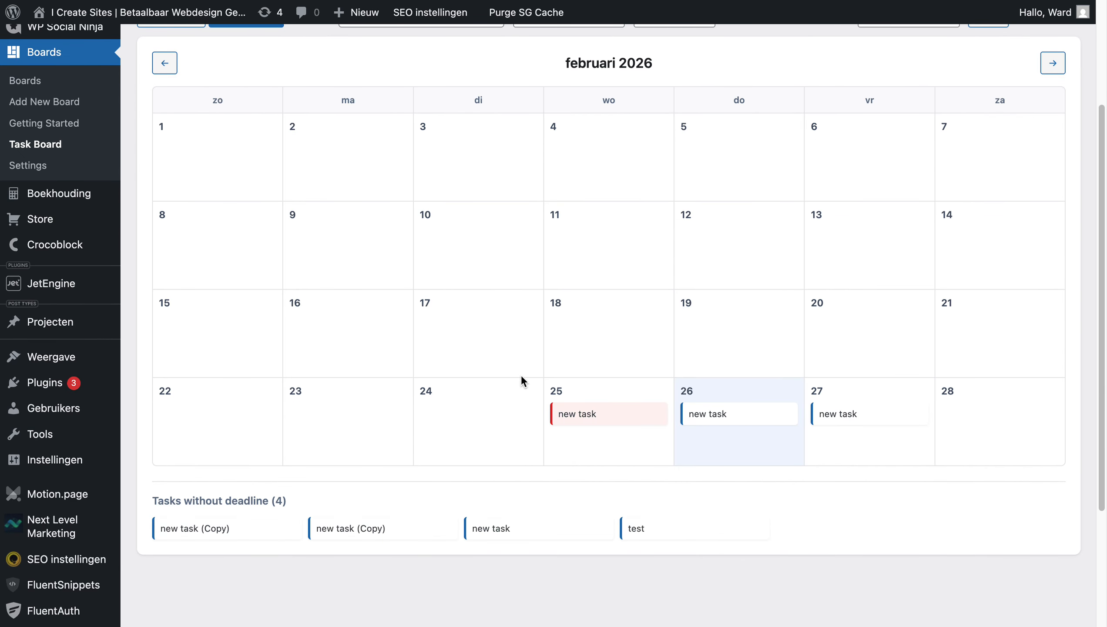
{"action": "scroll", "coordinate": [521, 380], "scroll_direction": "up", "scroll_amount": 1}
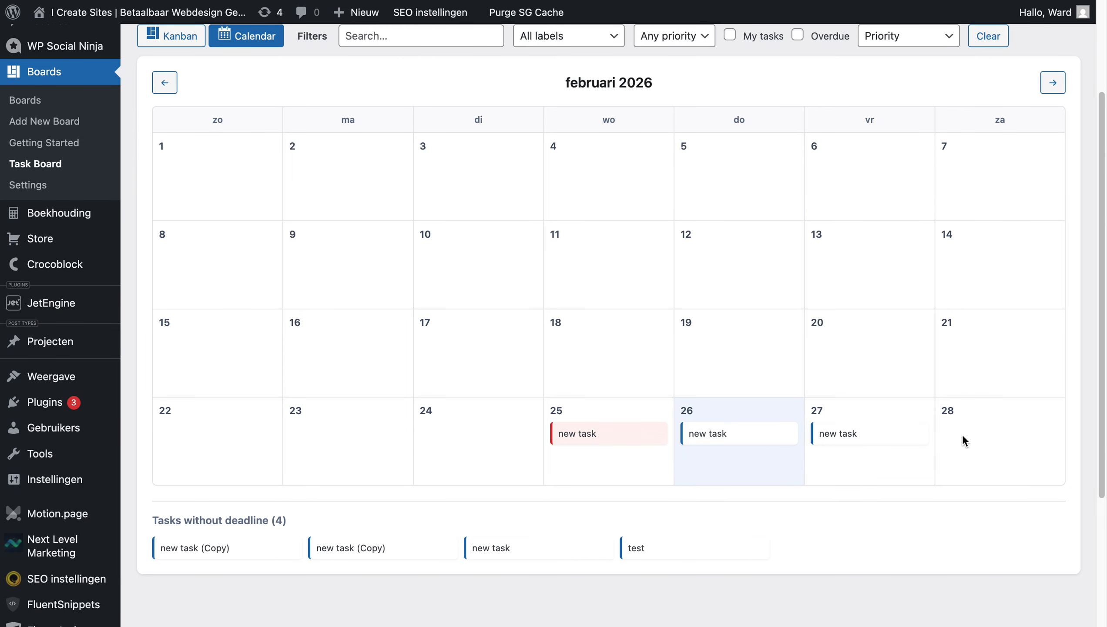
{"action": "scroll", "coordinate": [985, 440], "scroll_direction": "up", "scroll_amount": 1}
{"action": "scroll", "coordinate": [985, 440], "scroll_direction": "down", "scroll_amount": 2}
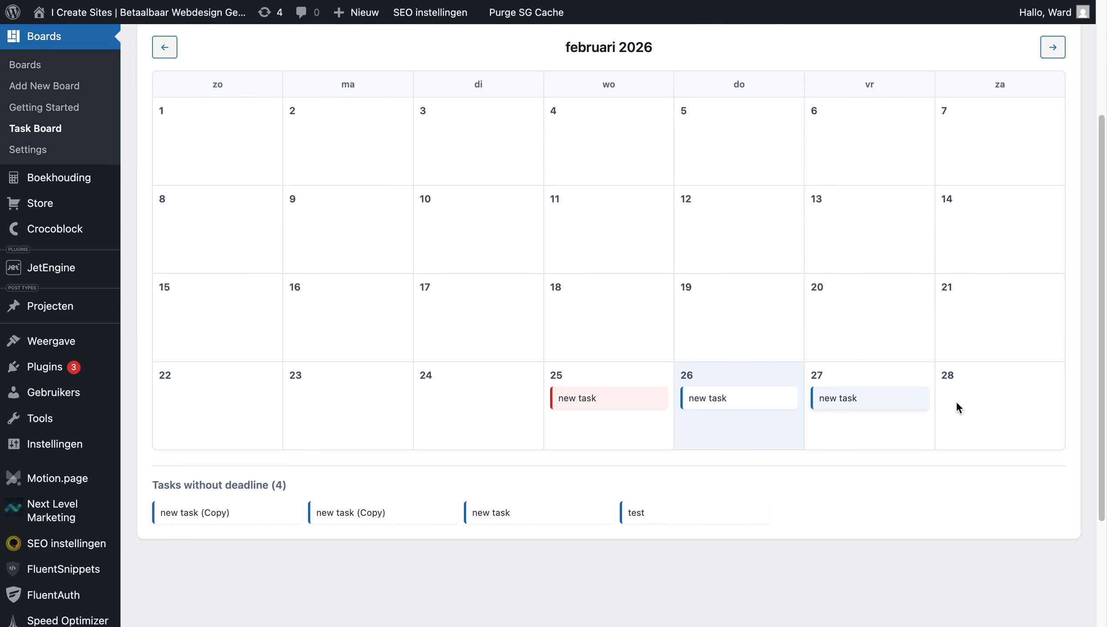
{"action": "scroll", "coordinate": [965, 402], "scroll_direction": "up", "scroll_amount": 2}
{"action": "scroll", "coordinate": [965, 402], "scroll_direction": "down", "scroll_amount": 1}
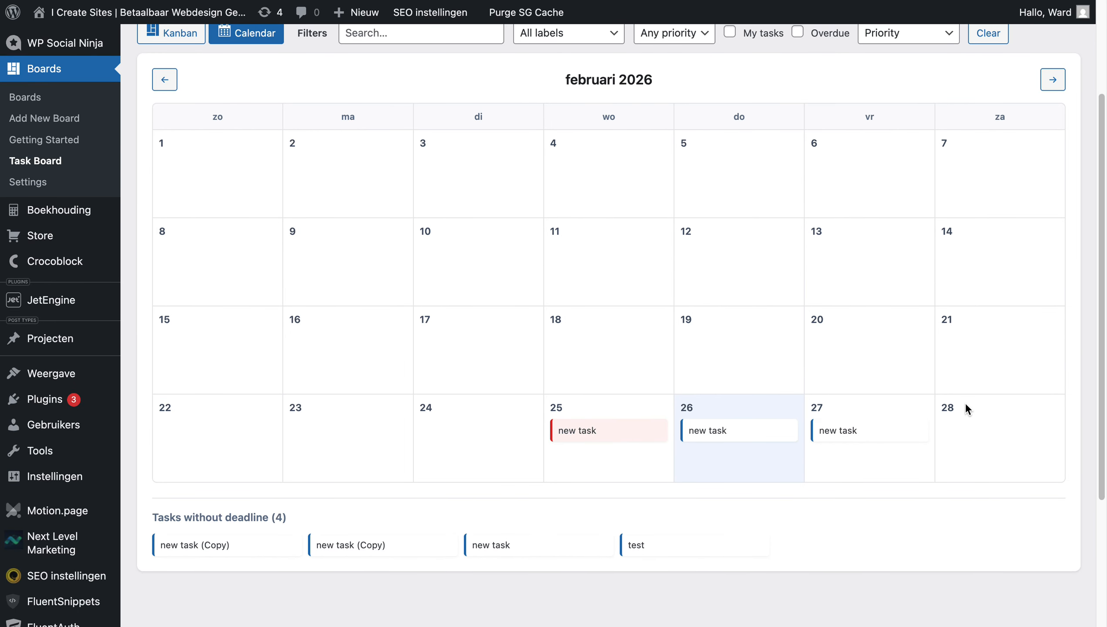
{"action": "scroll", "coordinate": [928, 362], "scroll_direction": "down", "scroll_amount": 1}
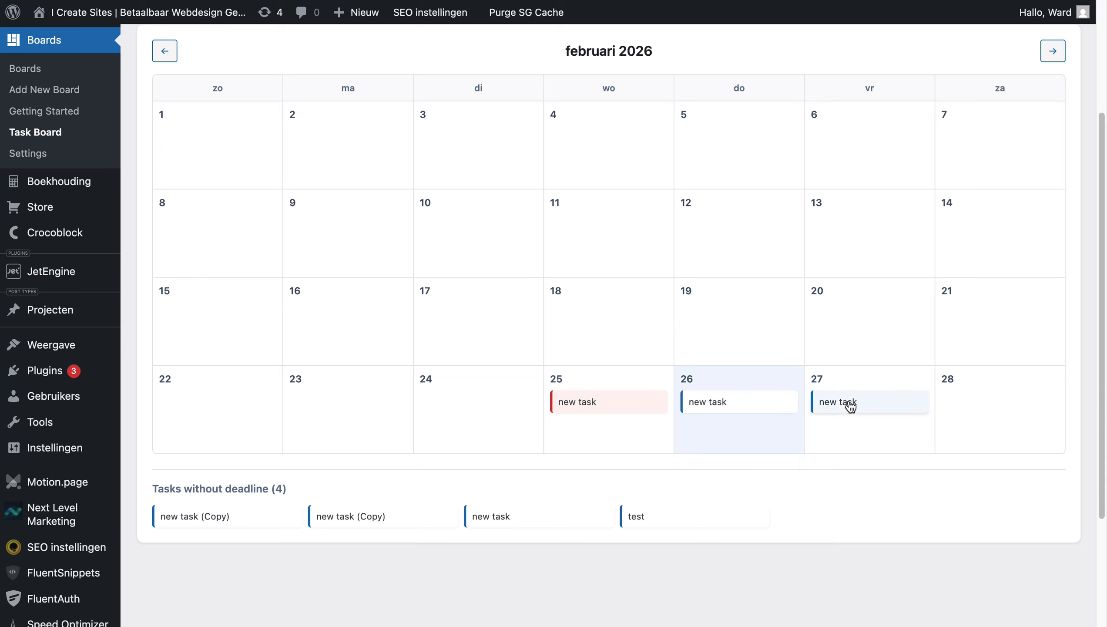
Open the calendar task due on 27 February, review its details, comments and activity, and close it without saving
{"action": "left_click", "coordinate": [849, 406]}
{"action": "scroll", "coordinate": [724, 363], "scroll_direction": "down", "scroll_amount": 6}
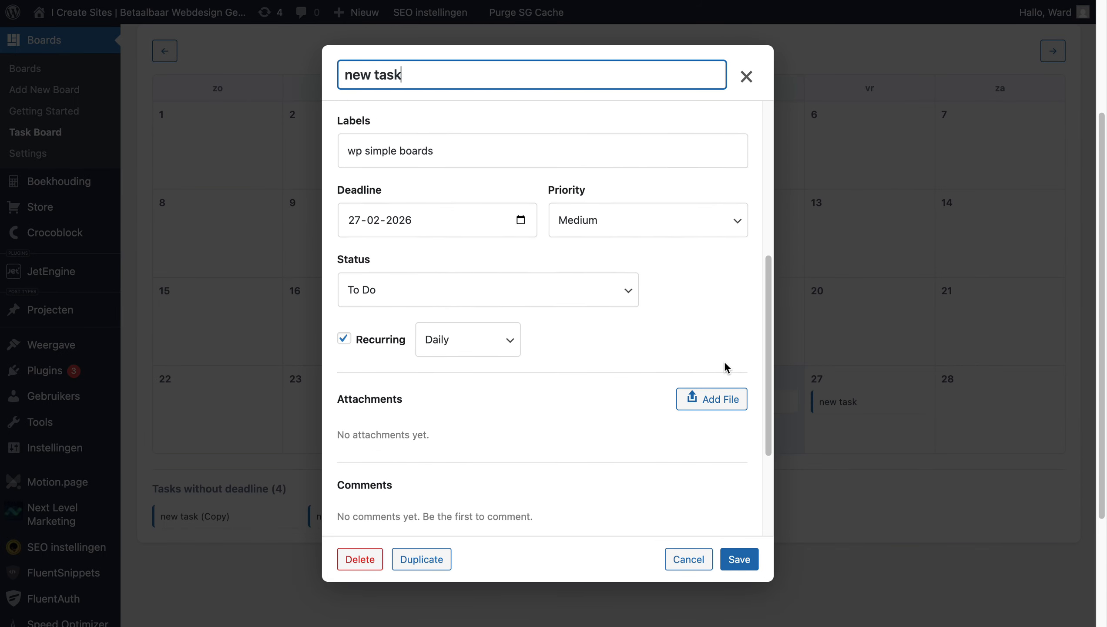
{"action": "scroll", "coordinate": [724, 366], "scroll_direction": "up", "scroll_amount": 5}
{"action": "scroll", "coordinate": [674, 348], "scroll_direction": "down", "scroll_amount": 8}
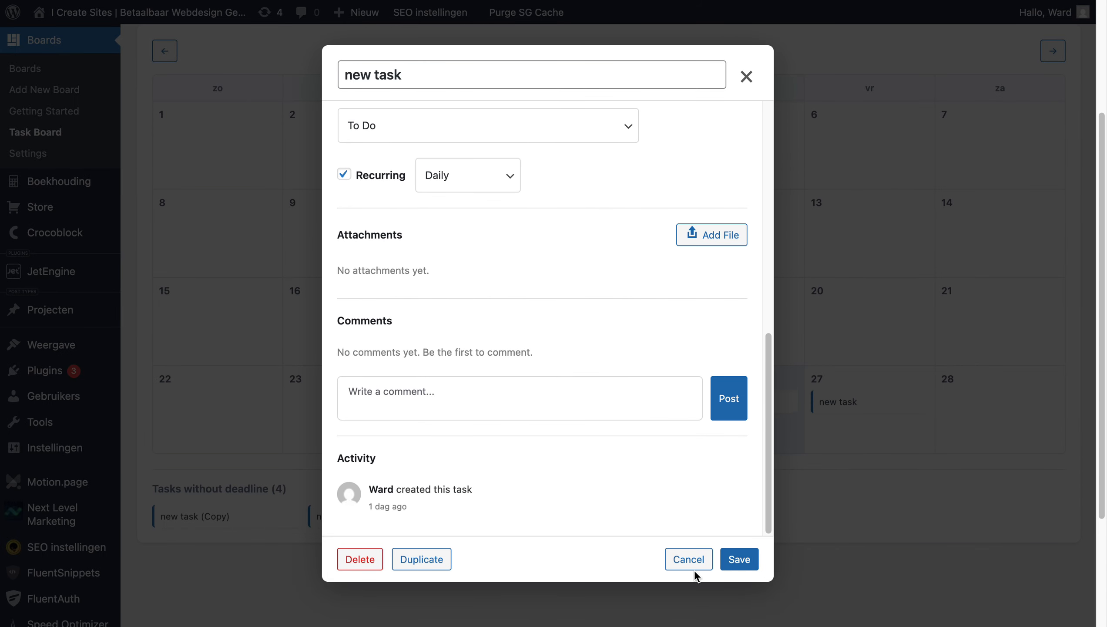
{"action": "left_click", "coordinate": [686, 561]}
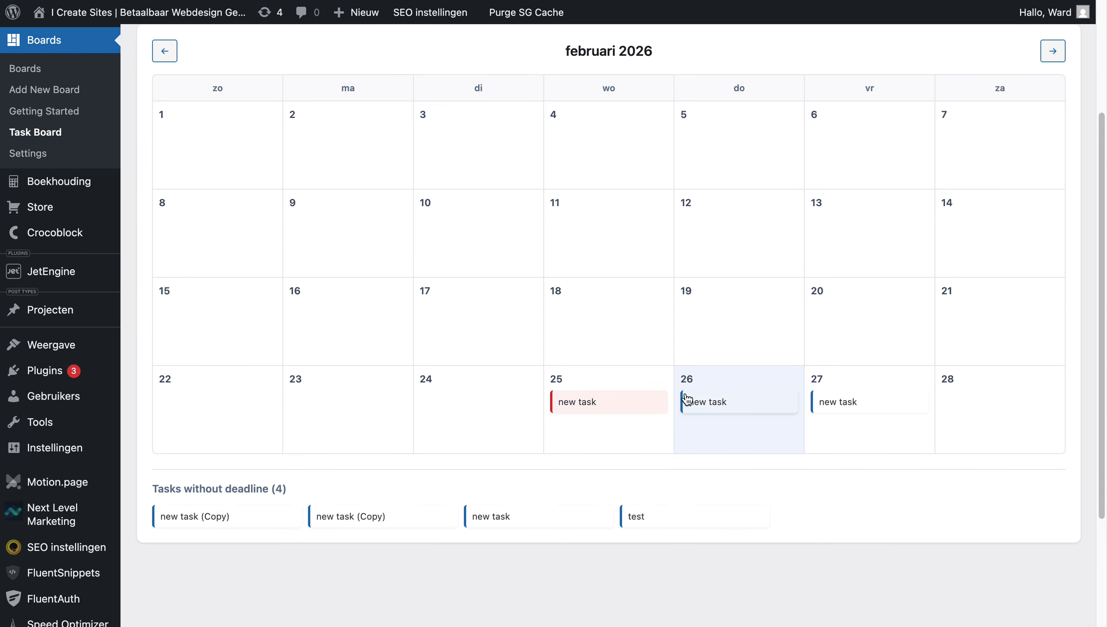
Browse the calendar forward to March 2026, return to February 2026 and look over its tasks
{"action": "scroll", "coordinate": [728, 339], "scroll_direction": "up", "scroll_amount": 2}
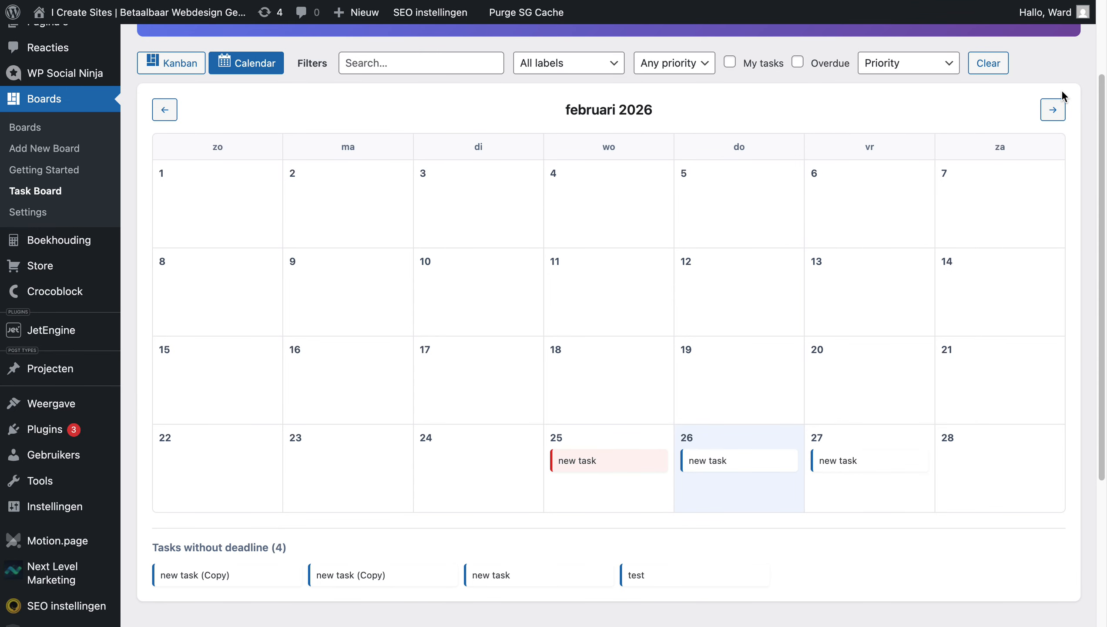
{"action": "left_click", "coordinate": [1053, 109]}
{"action": "scroll", "coordinate": [914, 319], "scroll_direction": "down", "scroll_amount": 2}
{"action": "scroll", "coordinate": [914, 319], "scroll_direction": "up", "scroll_amount": 3}
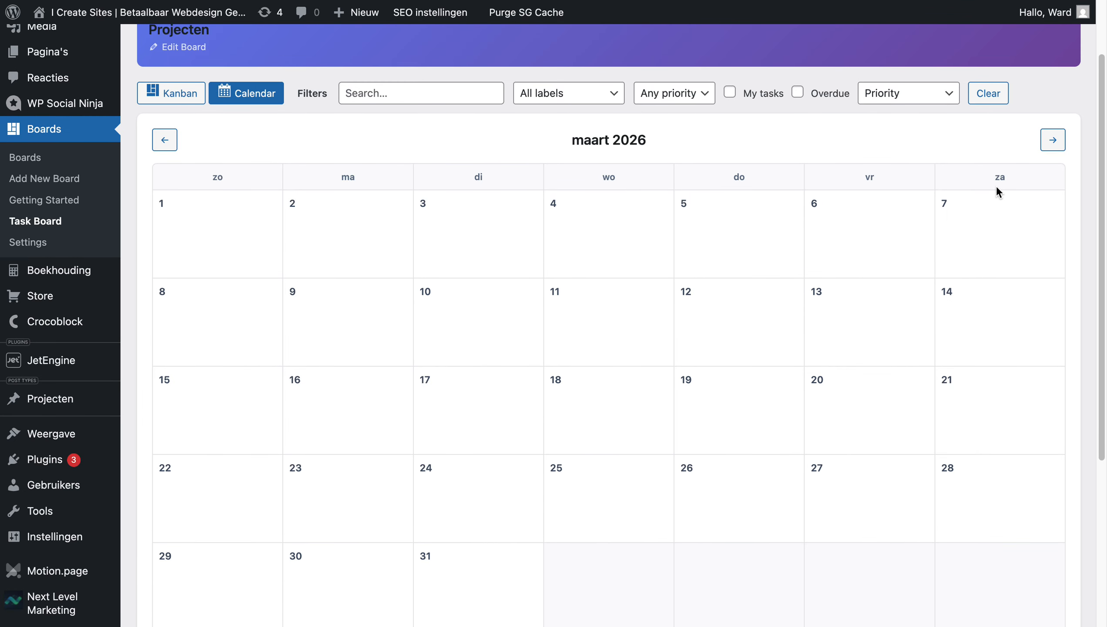
{"action": "left_click", "coordinate": [164, 139]}
{"action": "scroll", "coordinate": [432, 311], "scroll_direction": "down", "scroll_amount": 2}
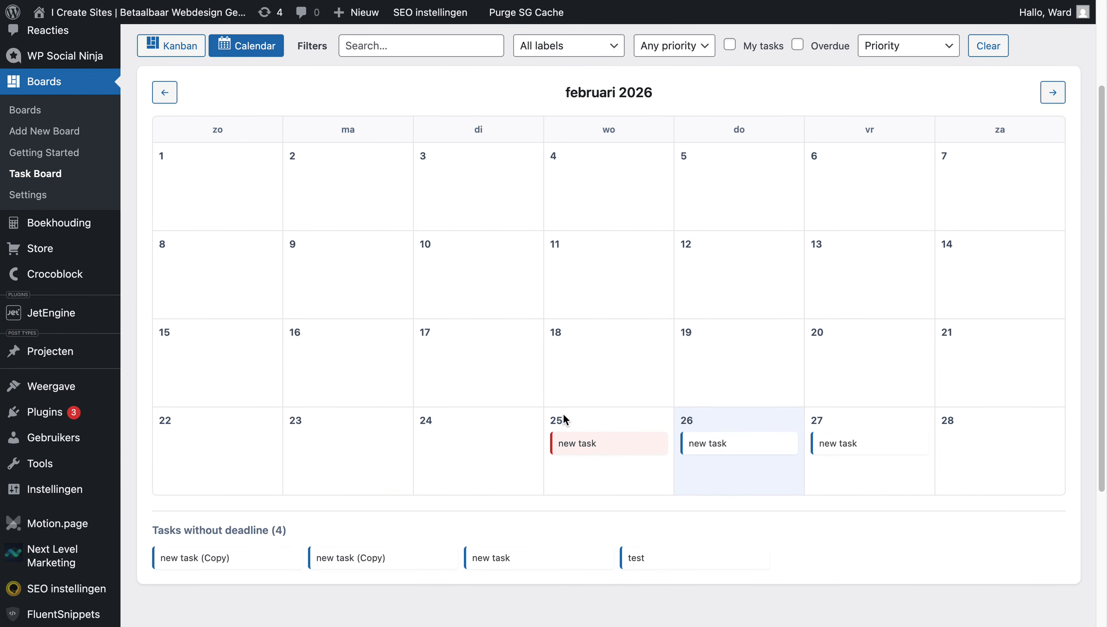
{"action": "scroll", "coordinate": [564, 416], "scroll_direction": "up", "scroll_amount": 3}
{"action": "scroll", "coordinate": [565, 415], "scroll_direction": "up", "scroll_amount": 1}
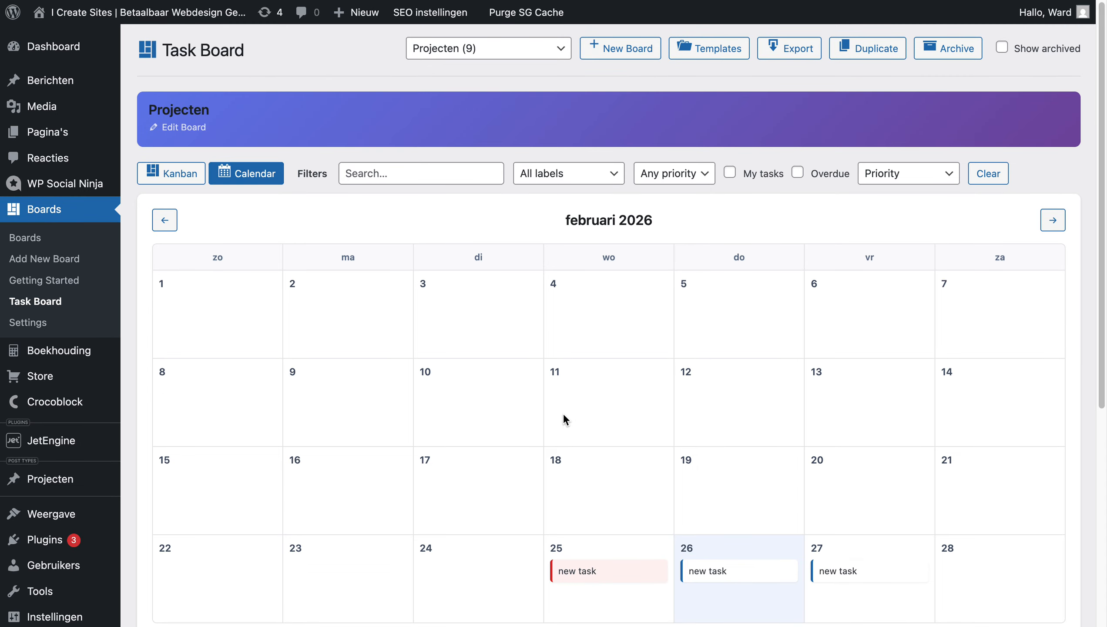
{"action": "scroll", "coordinate": [564, 415], "scroll_direction": "down", "scroll_amount": 1}
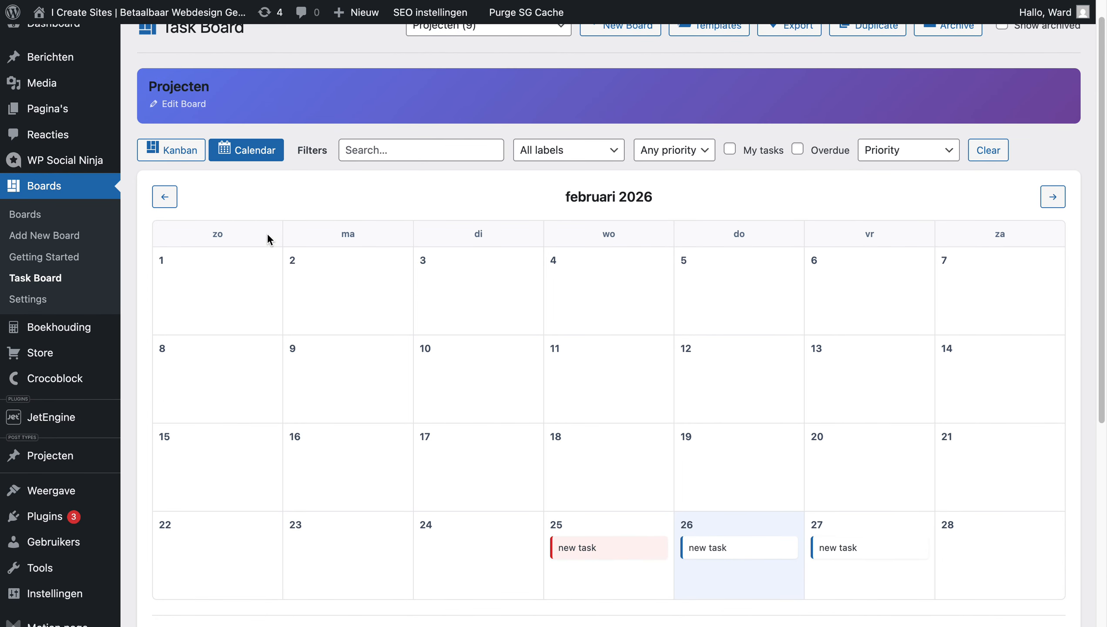
Switch the Projecten board back to the Kanban view and check which other boards can be selected, without changing boards
{"action": "left_click", "coordinate": [176, 154]}
{"action": "scroll", "coordinate": [208, 276], "scroll_direction": "up", "scroll_amount": 1}
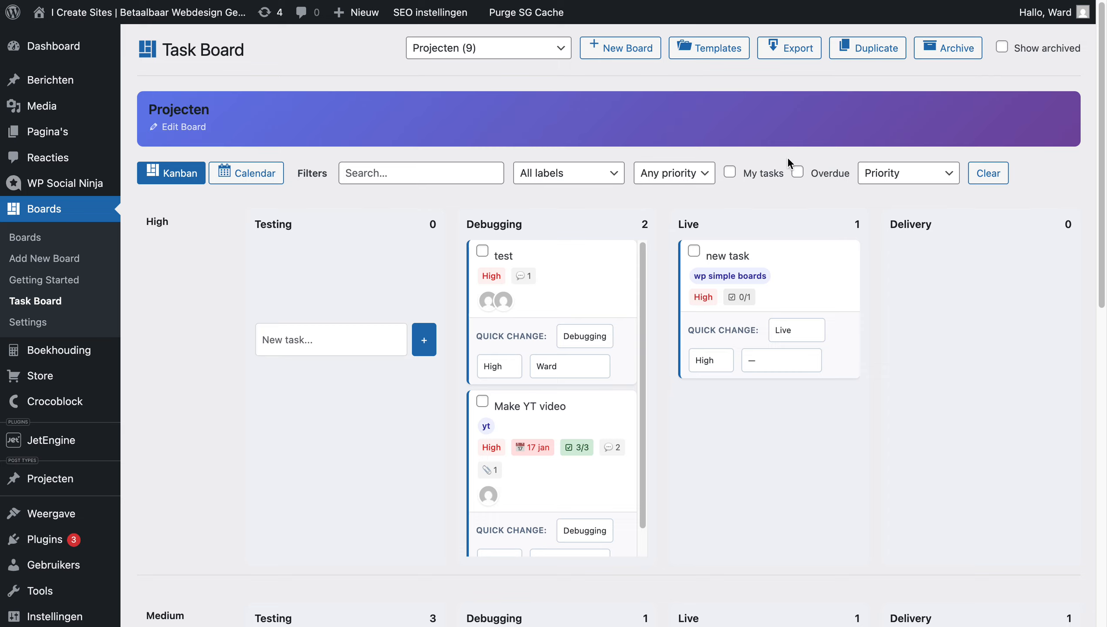
{"action": "left_click", "coordinate": [507, 49]}
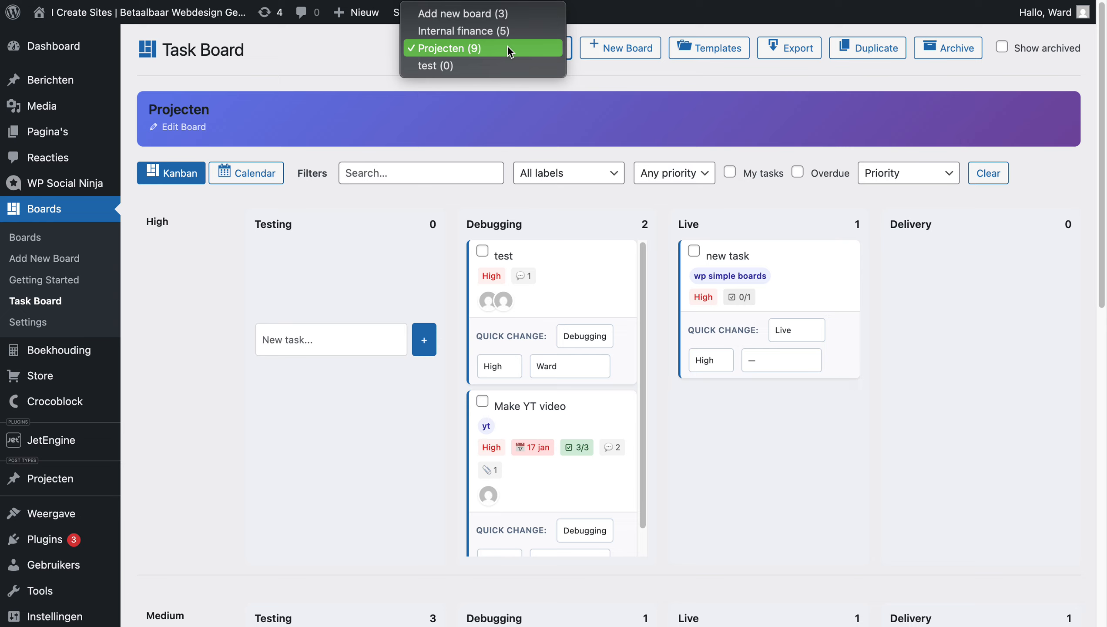
{"action": "left_click", "coordinate": [508, 49]}
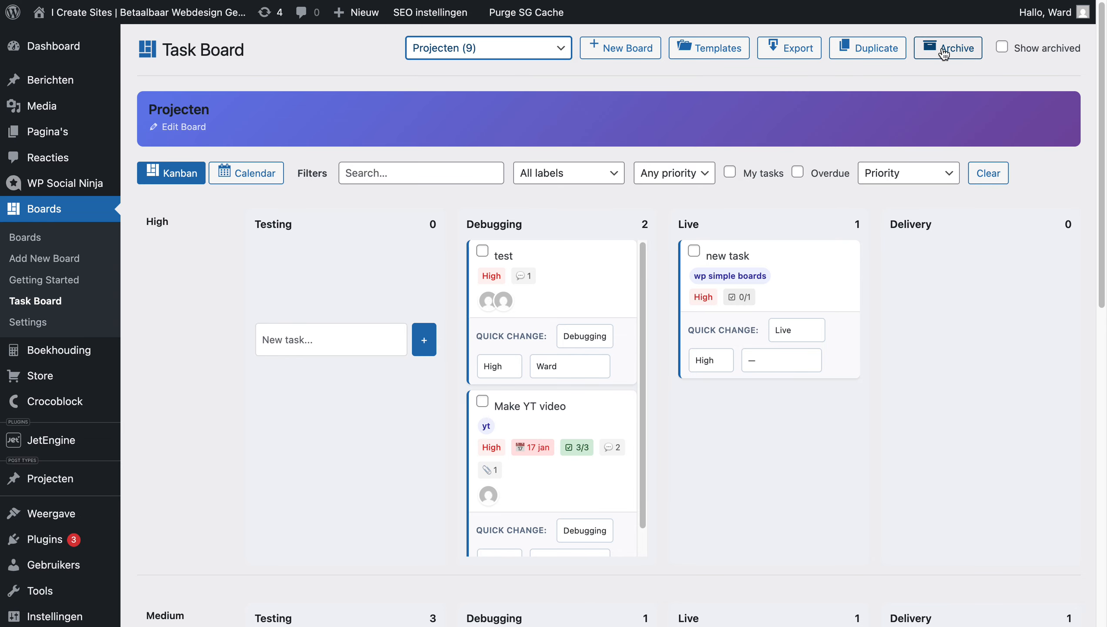
{"action": "left_click", "coordinate": [471, 47]}
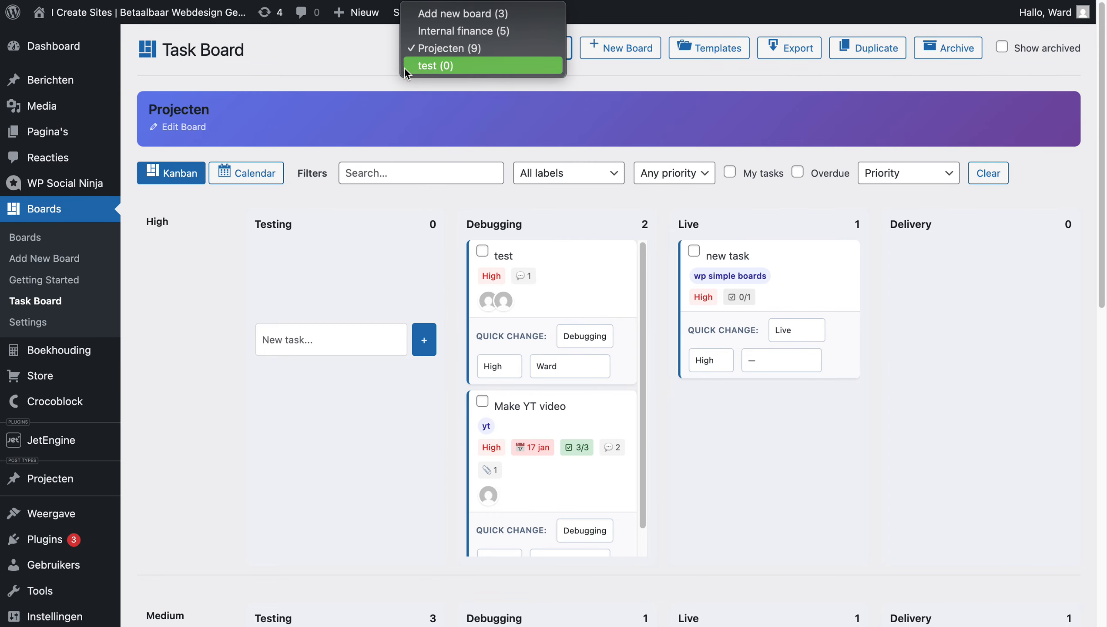
{"action": "left_click", "coordinate": [495, 116]}
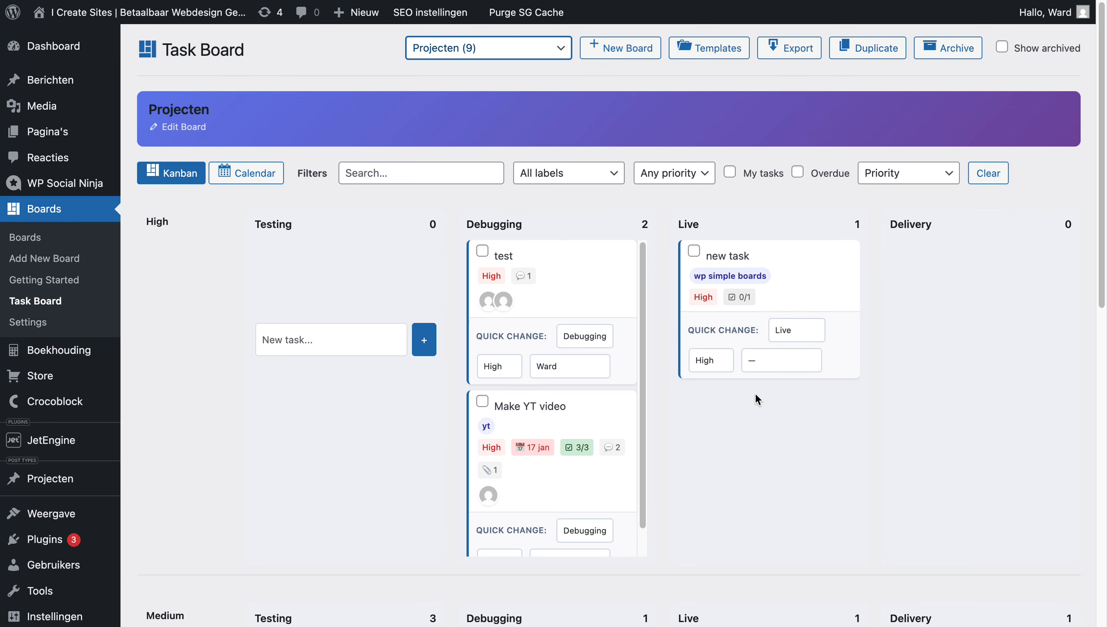
{"action": "scroll", "coordinate": [754, 396], "scroll_direction": "down", "scroll_amount": 1}
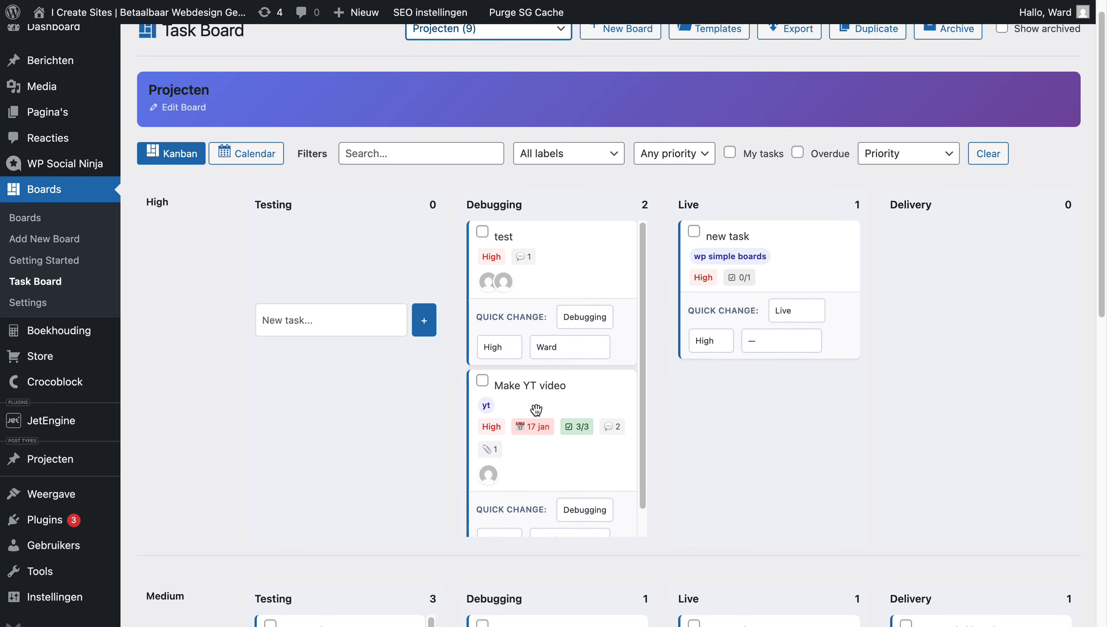
{"action": "scroll", "coordinate": [709, 250], "scroll_direction": "up", "scroll_amount": 1}
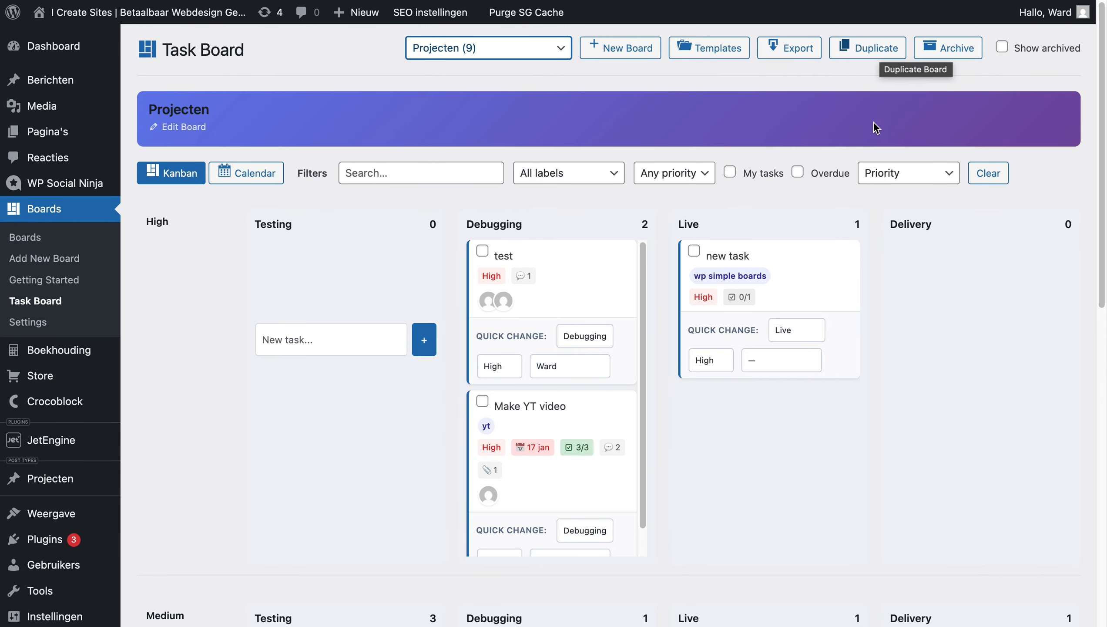
{"action": "scroll", "coordinate": [870, 125], "scroll_direction": "down", "scroll_amount": 2}
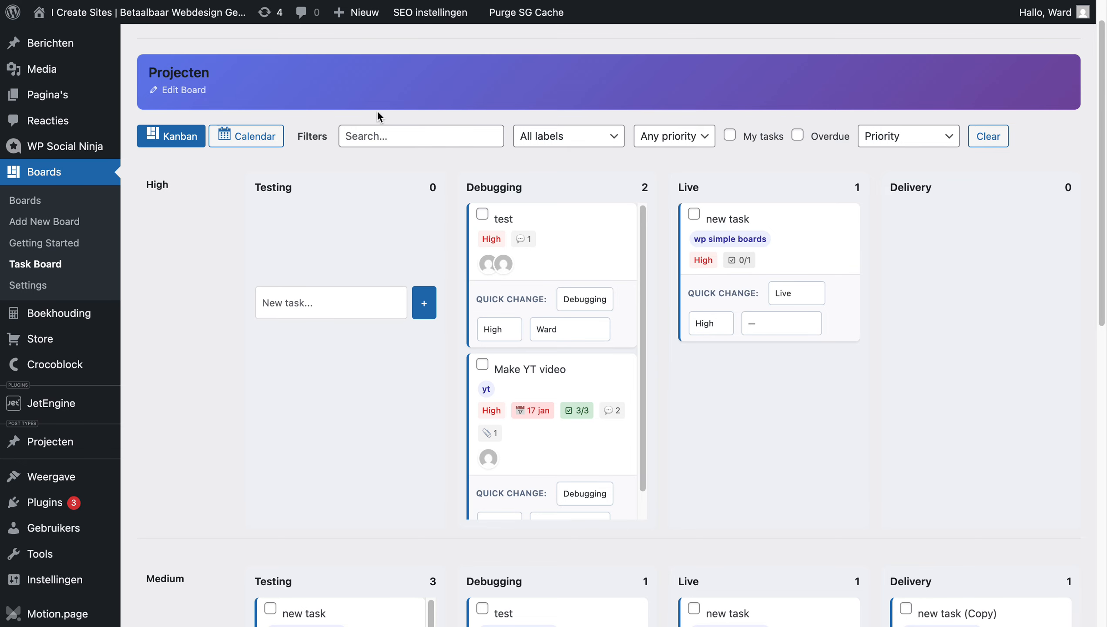
{"action": "scroll", "coordinate": [378, 113], "scroll_direction": "up", "scroll_amount": 2}
{"action": "scroll", "coordinate": [892, 269], "scroll_direction": "down", "scroll_amount": 3}
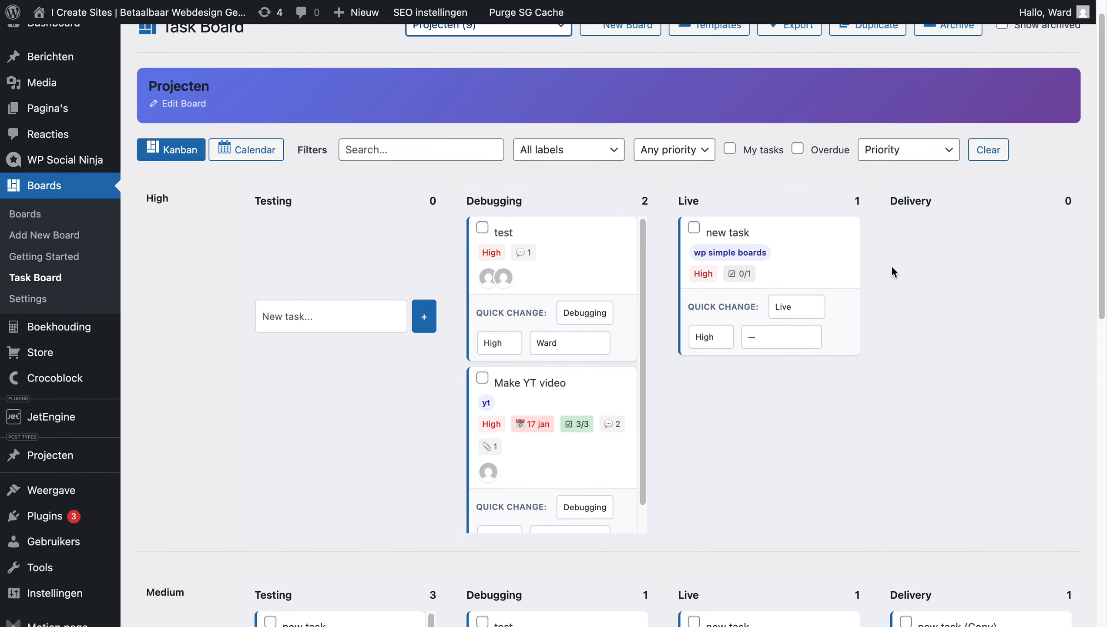